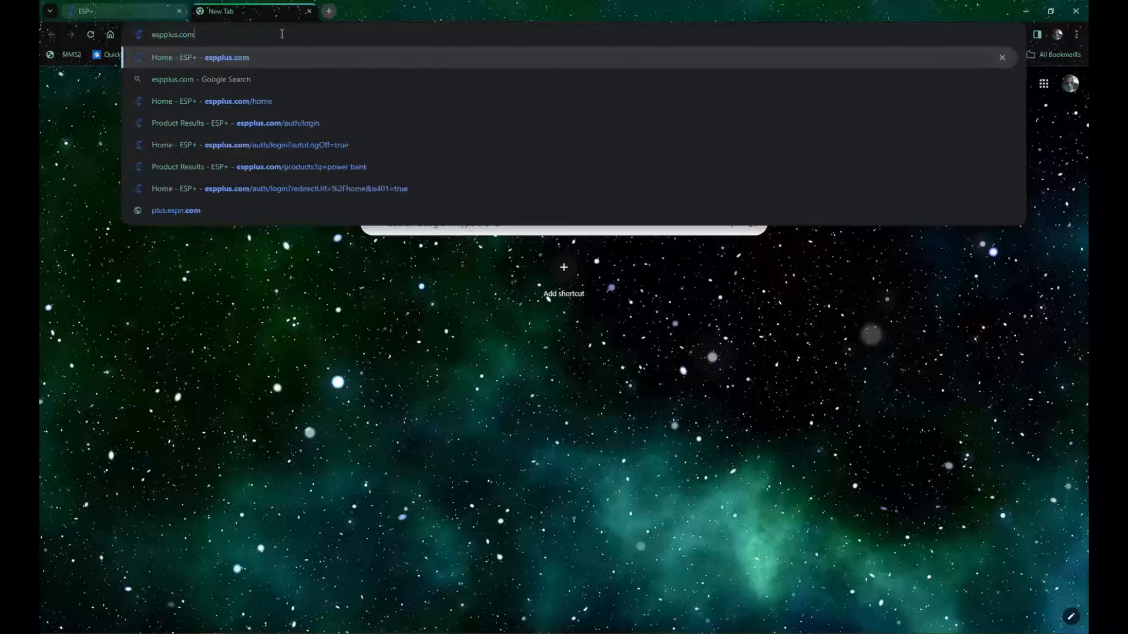
Step: Load espplus.com, close the extra browser tab, and log in by entering the account password
key(Return)
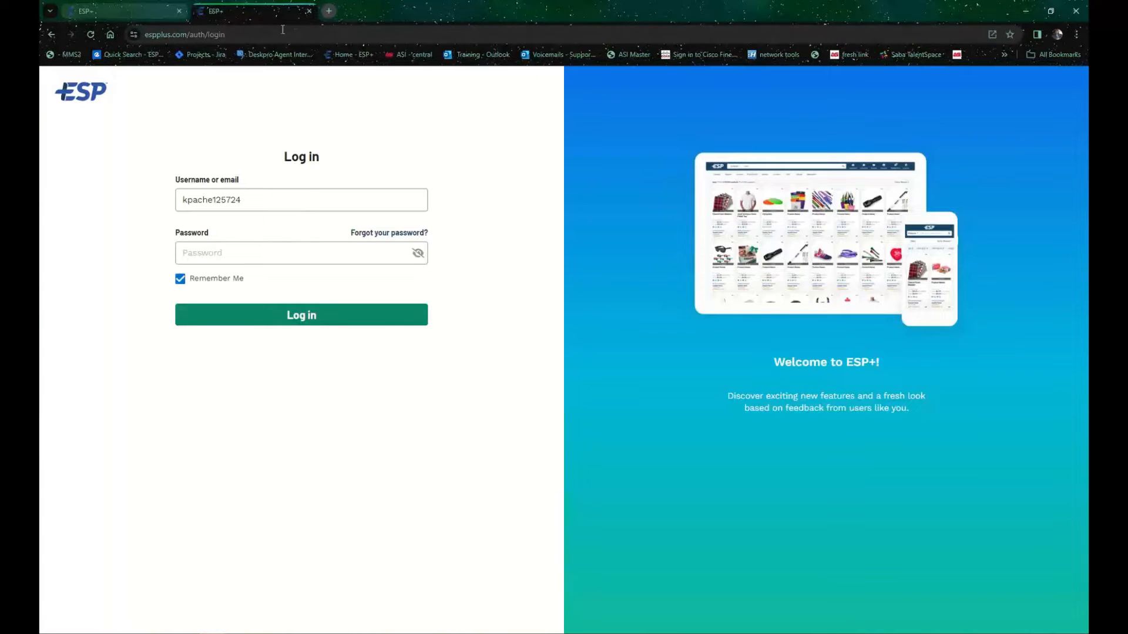
click(178, 11)
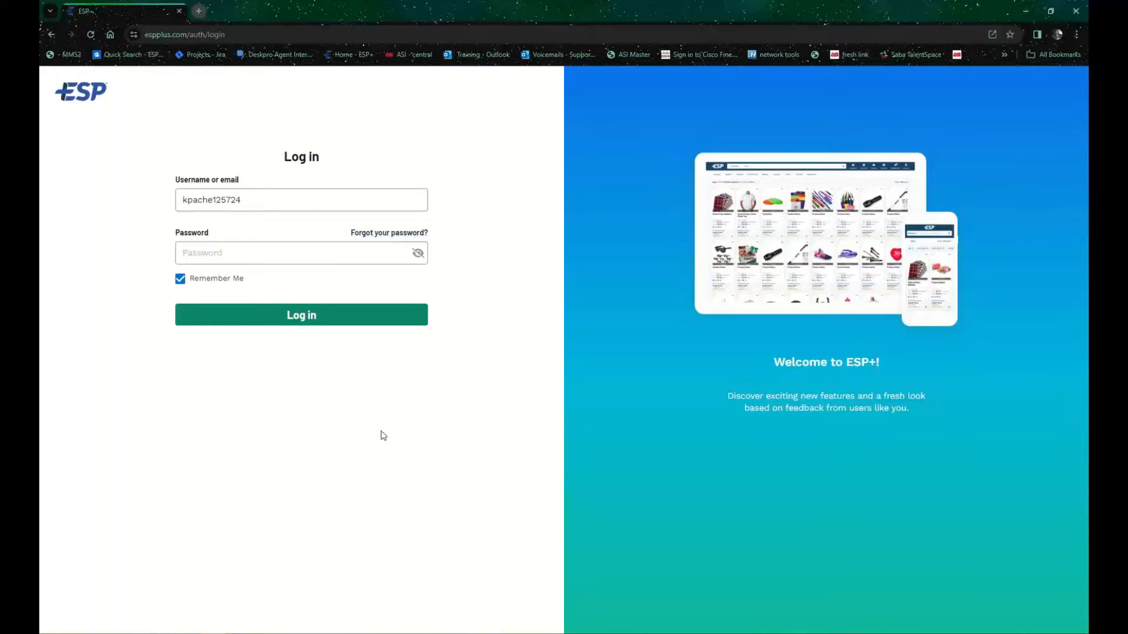
click(238, 257)
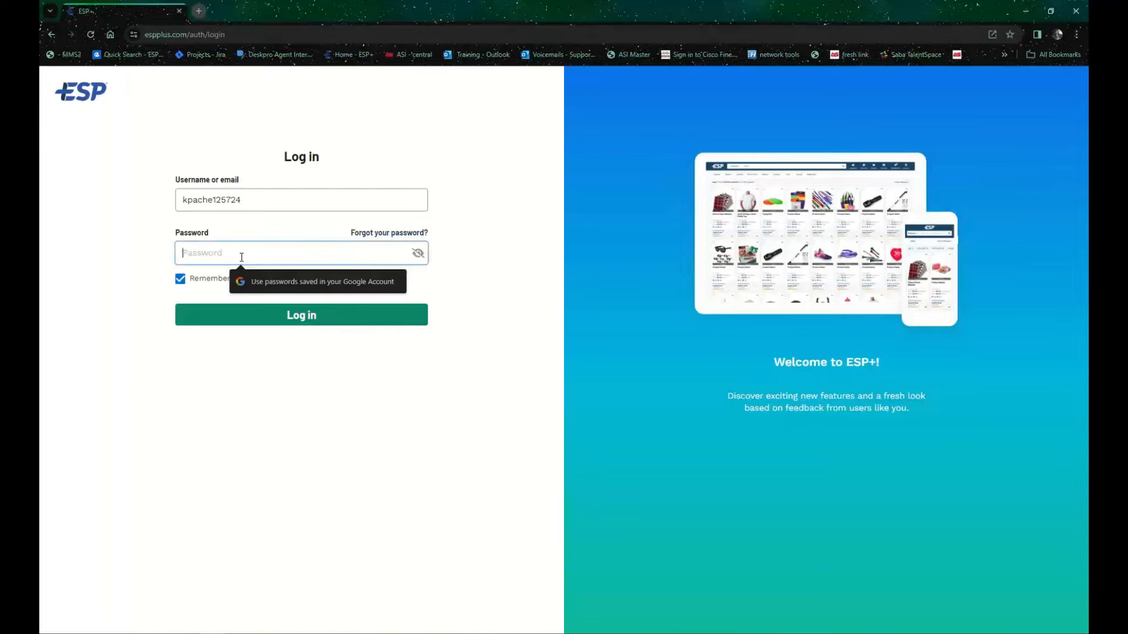
text(•••••••)
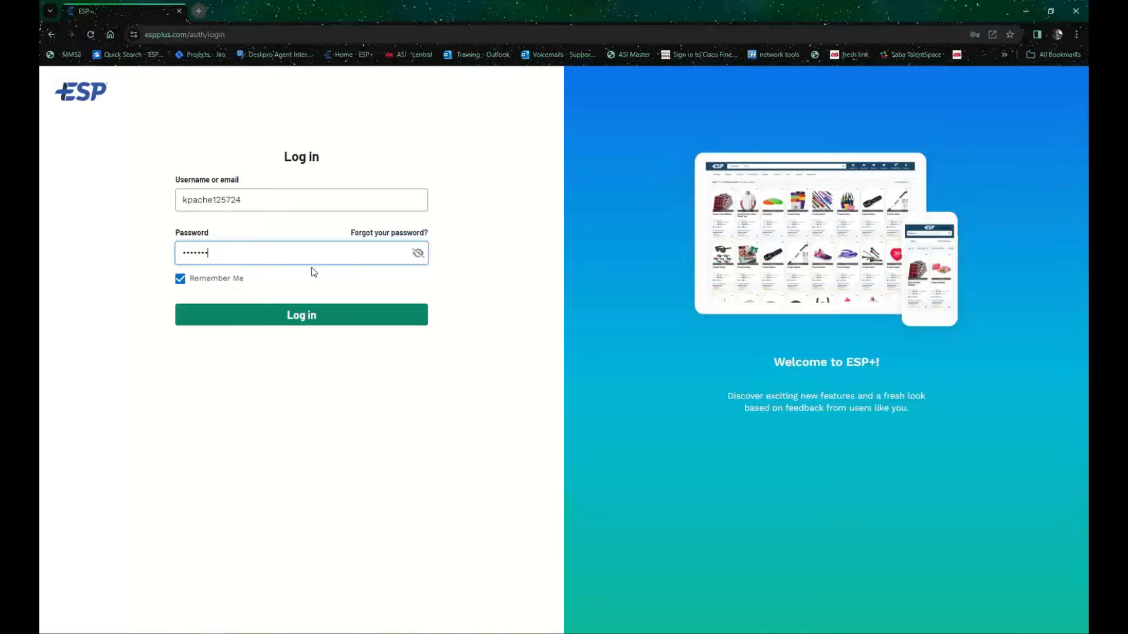
text(•)
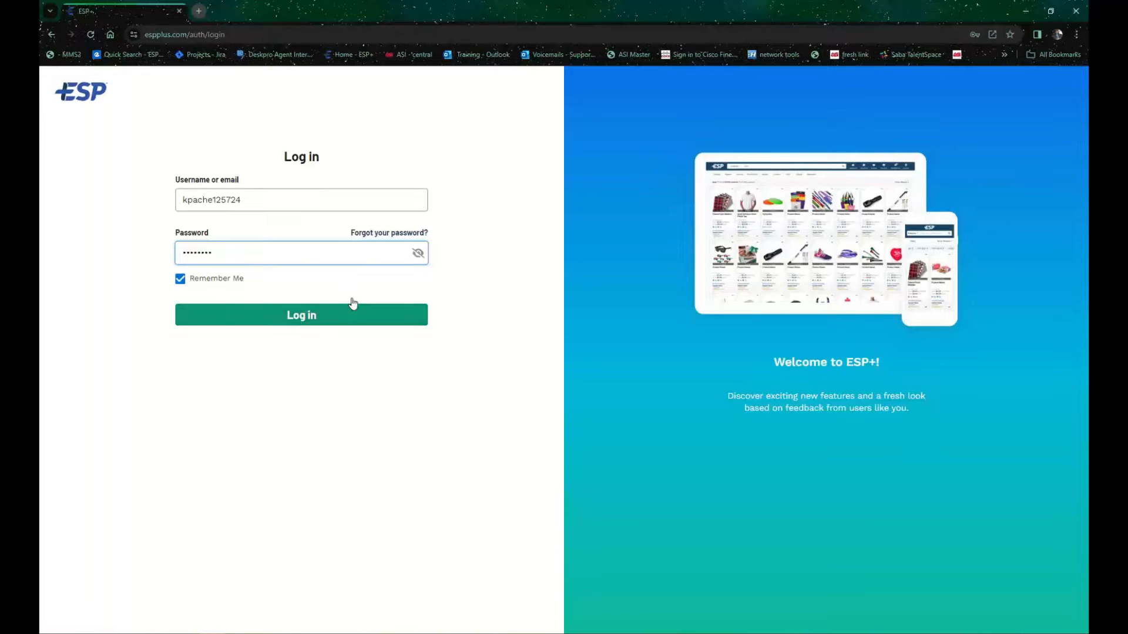
click(340, 323)
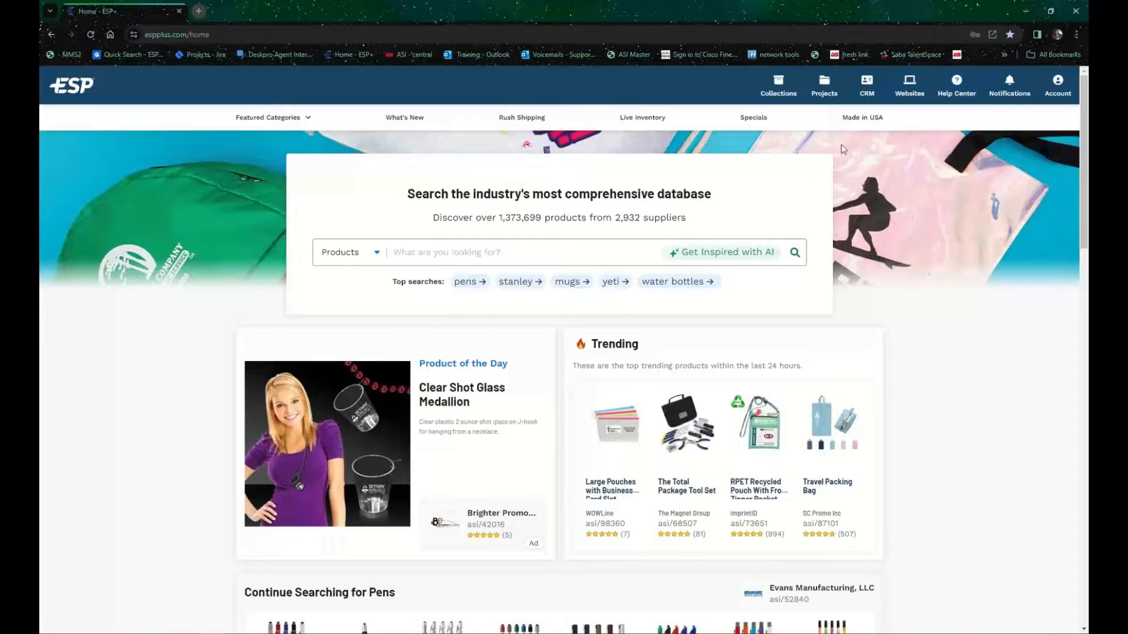
Step: Look through the Help Center, Notifications and Account options on the home page
click(971, 81)
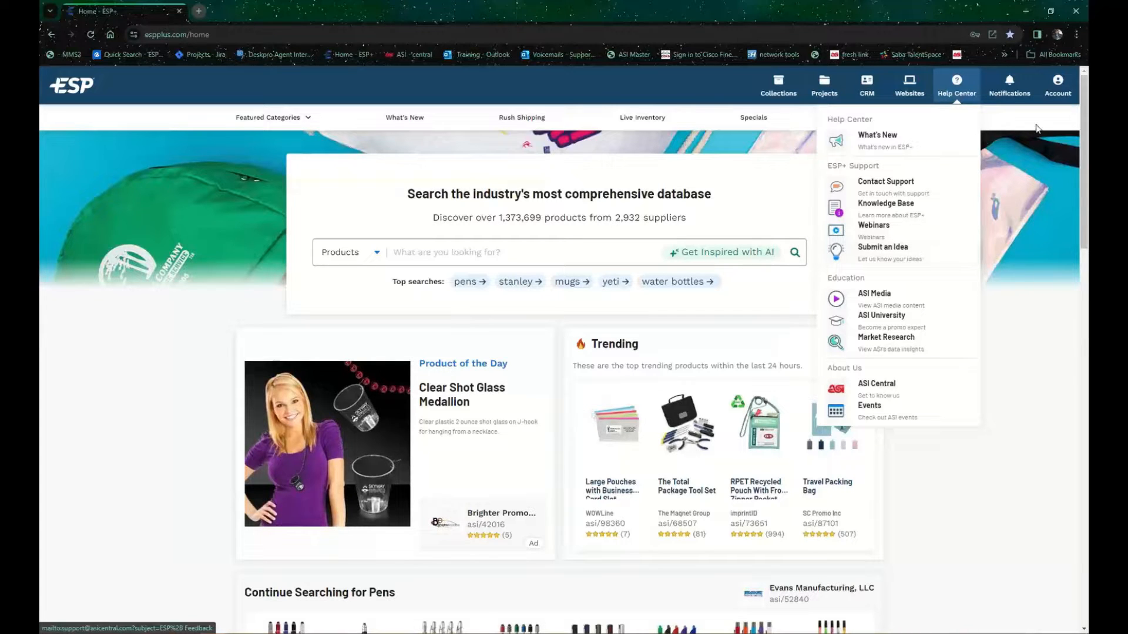
click(1013, 82)
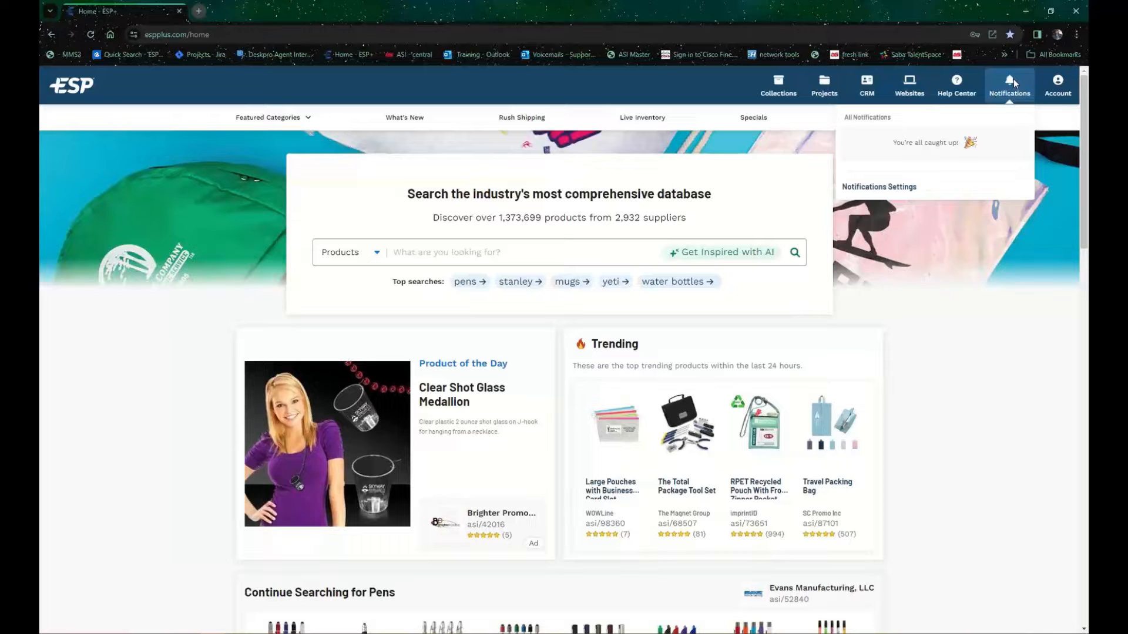
click(1064, 100)
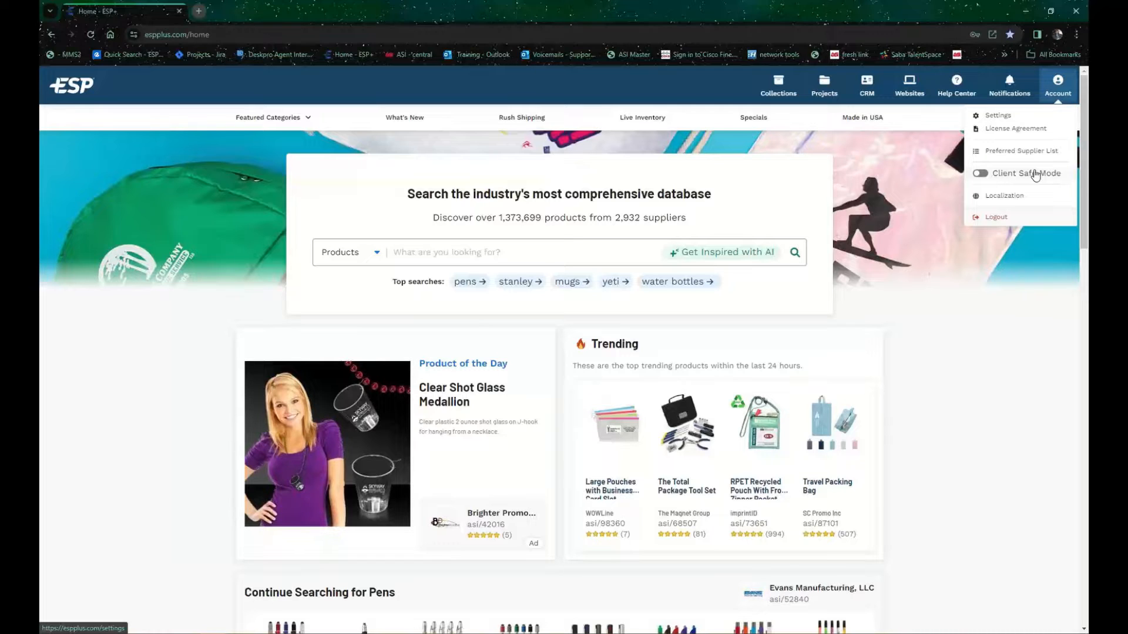
click(908, 187)
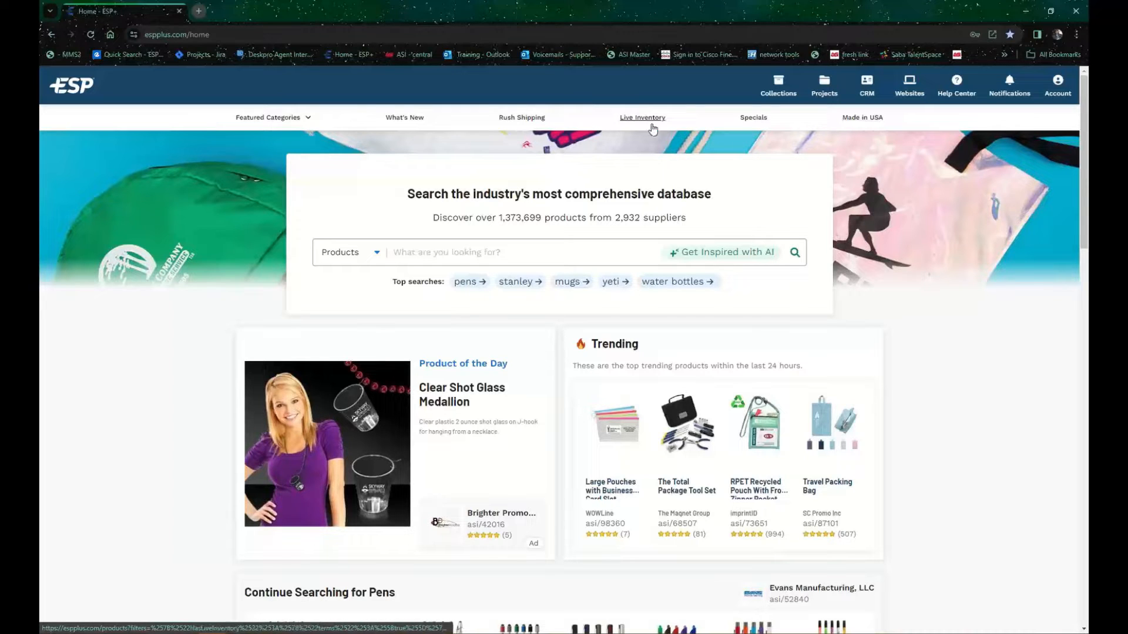
Step: View the list of featured product categories and the search type choices: Products, Suppliers and Decorators
click(315, 121)
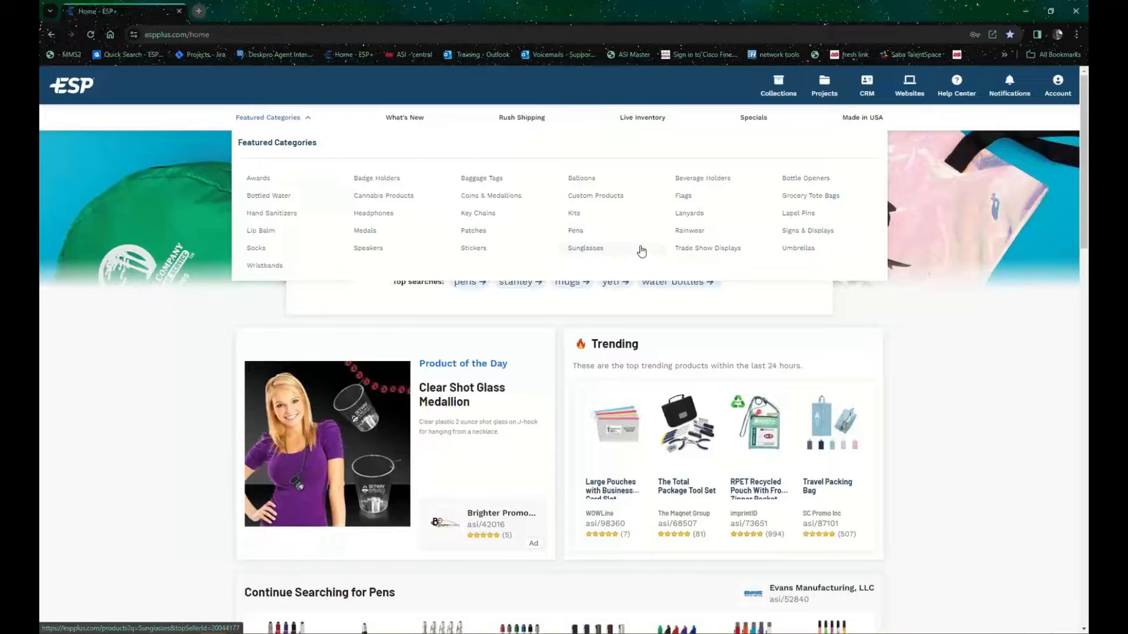
click(962, 344)
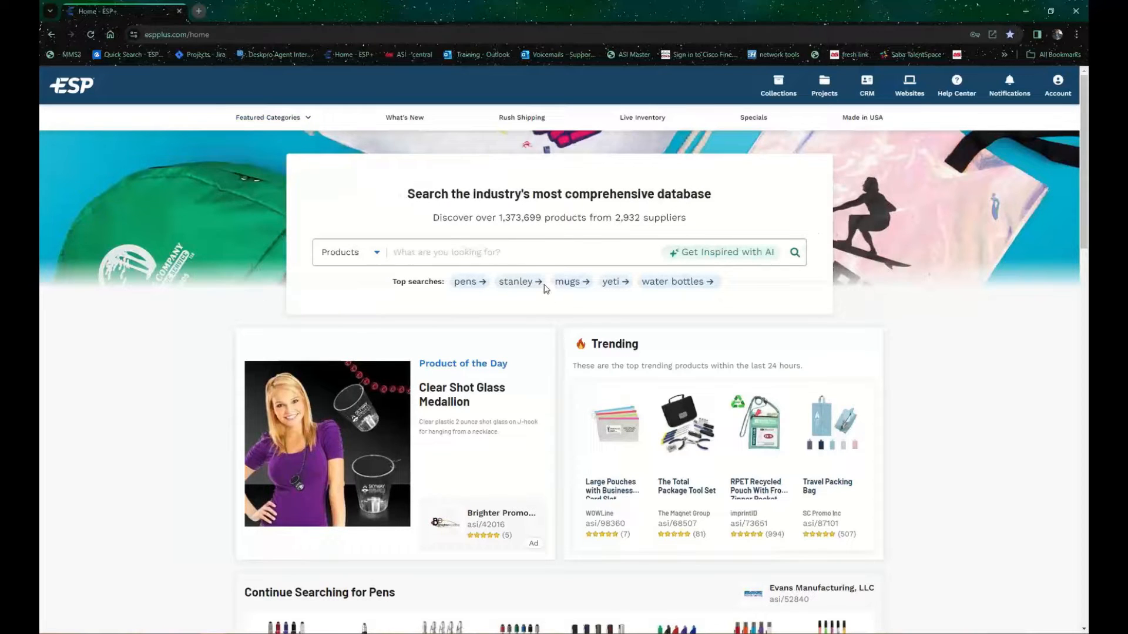
click(376, 254)
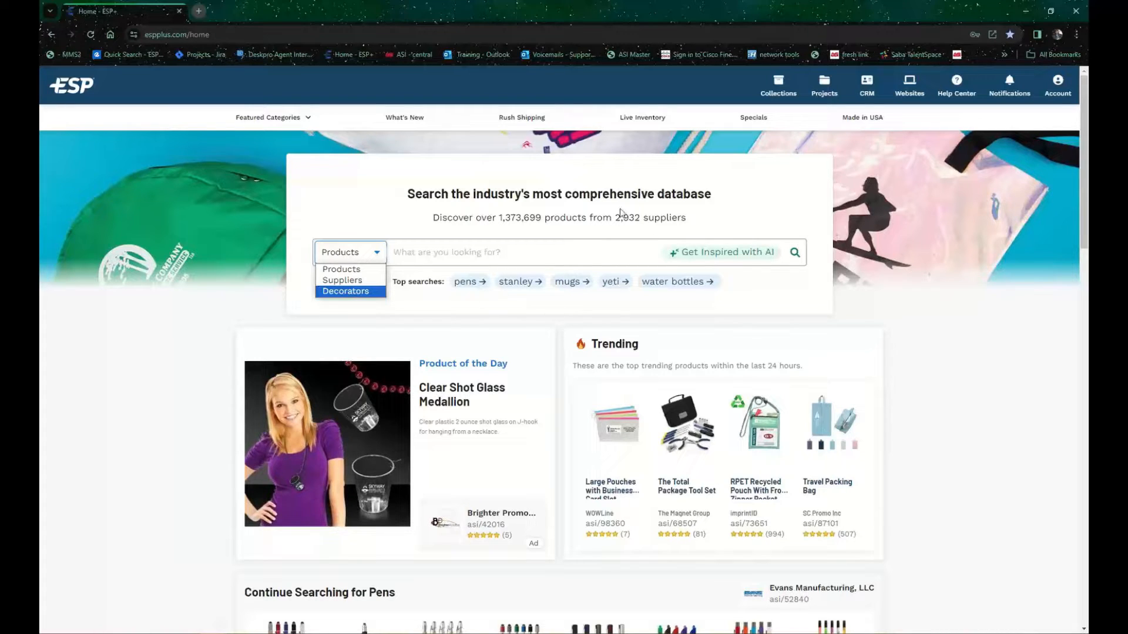
Step: Examine the home page's product sections, from Trending through Featured Categories and New Products to Latest Specials
scroll(613, 302, down, 1)
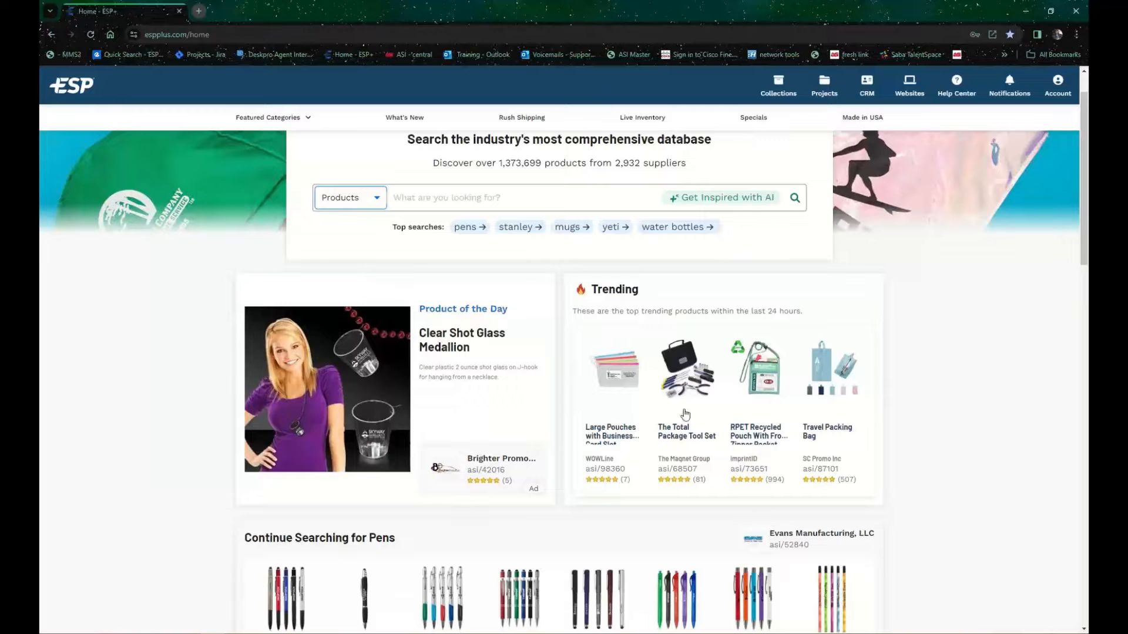
scroll(343, 473, down, 3)
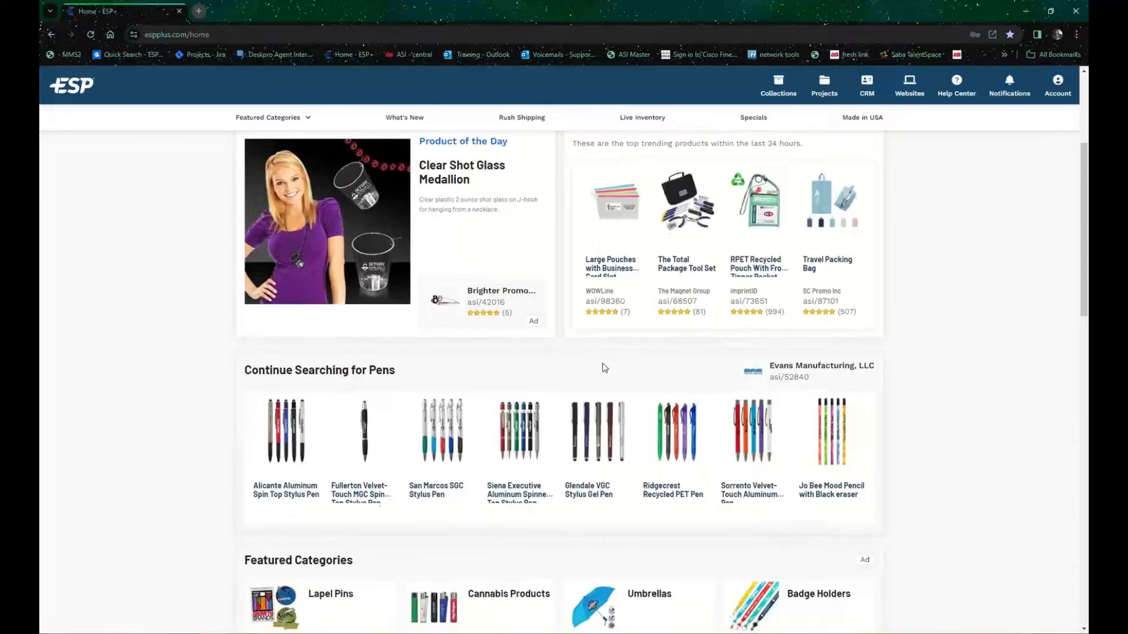
scroll(602, 365, down, 2)
scroll(765, 358, down, 2)
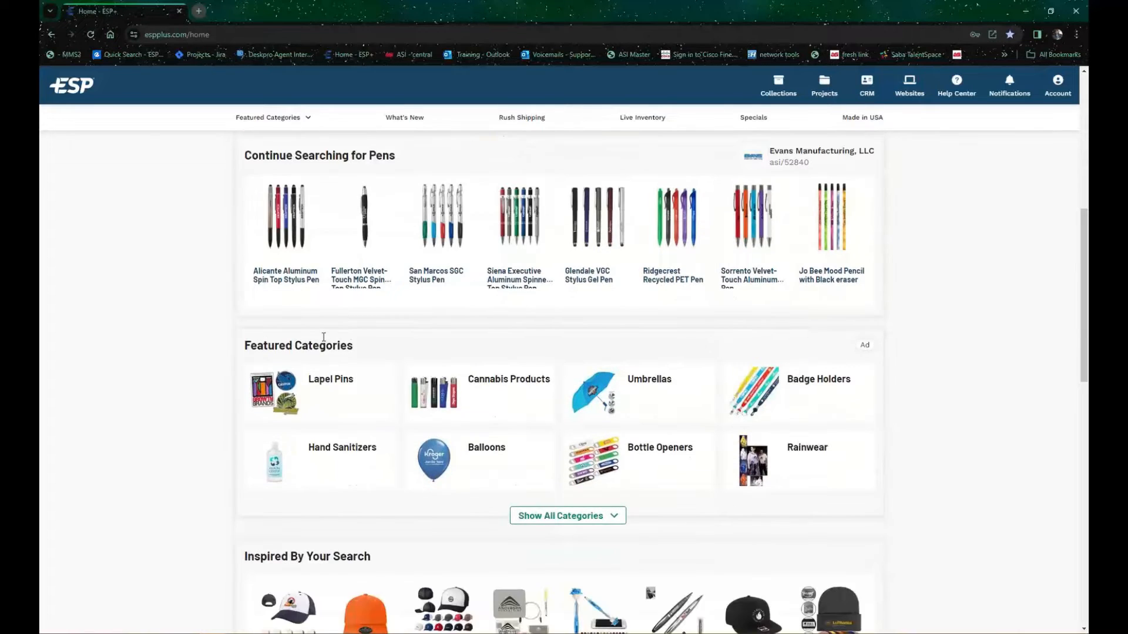
scroll(529, 308, down, 3)
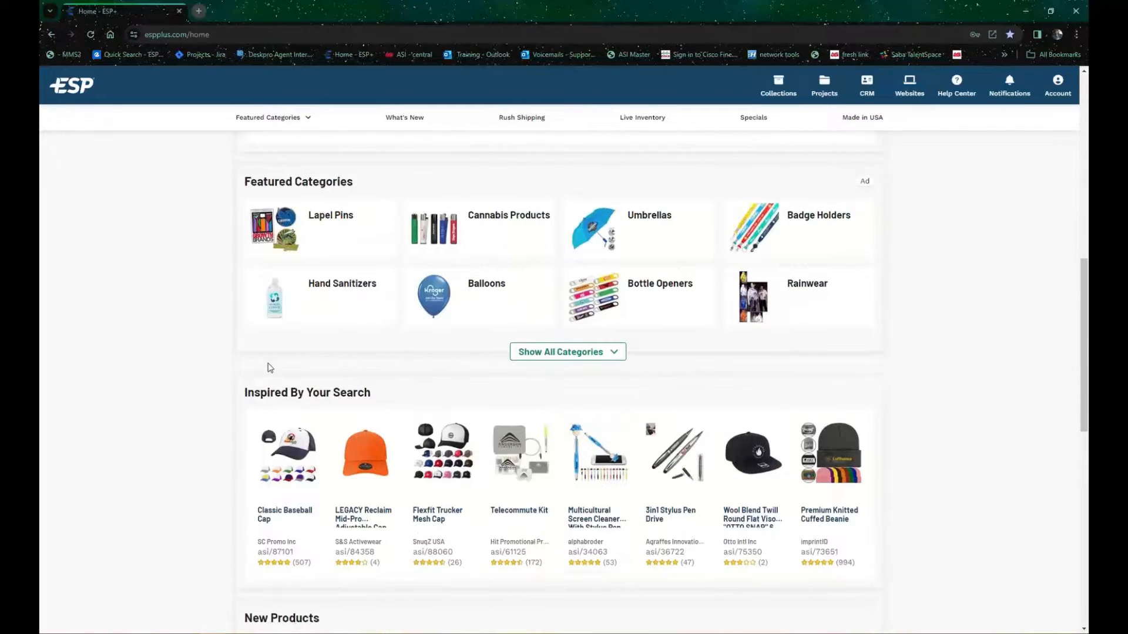
scroll(526, 335, down, 4)
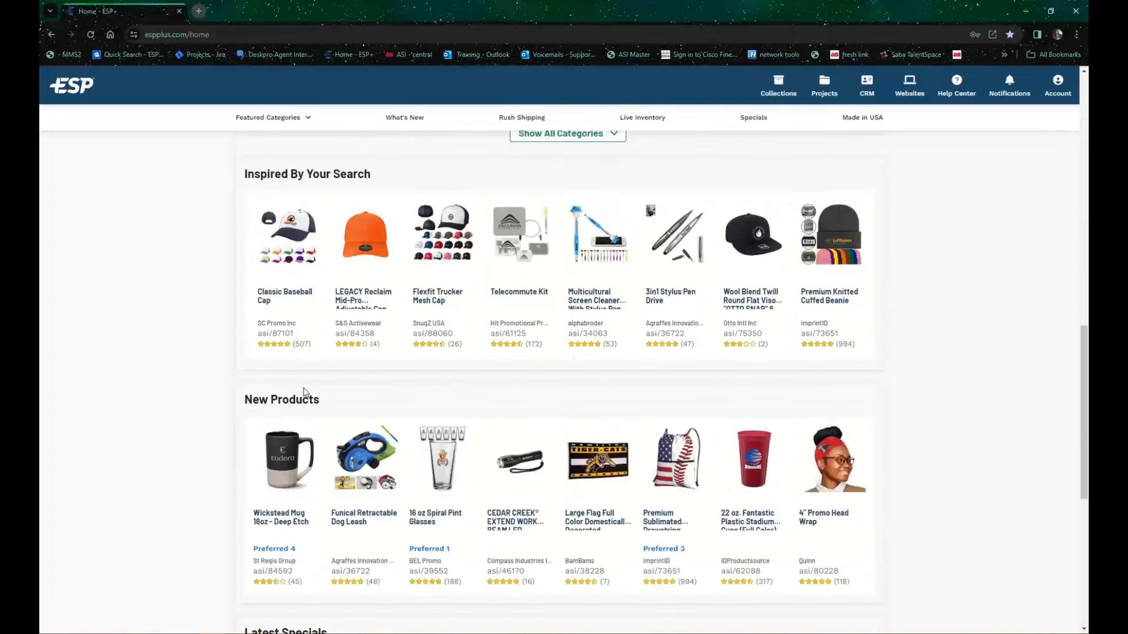
scroll(470, 406, down, 3)
scroll(352, 461, down, 4)
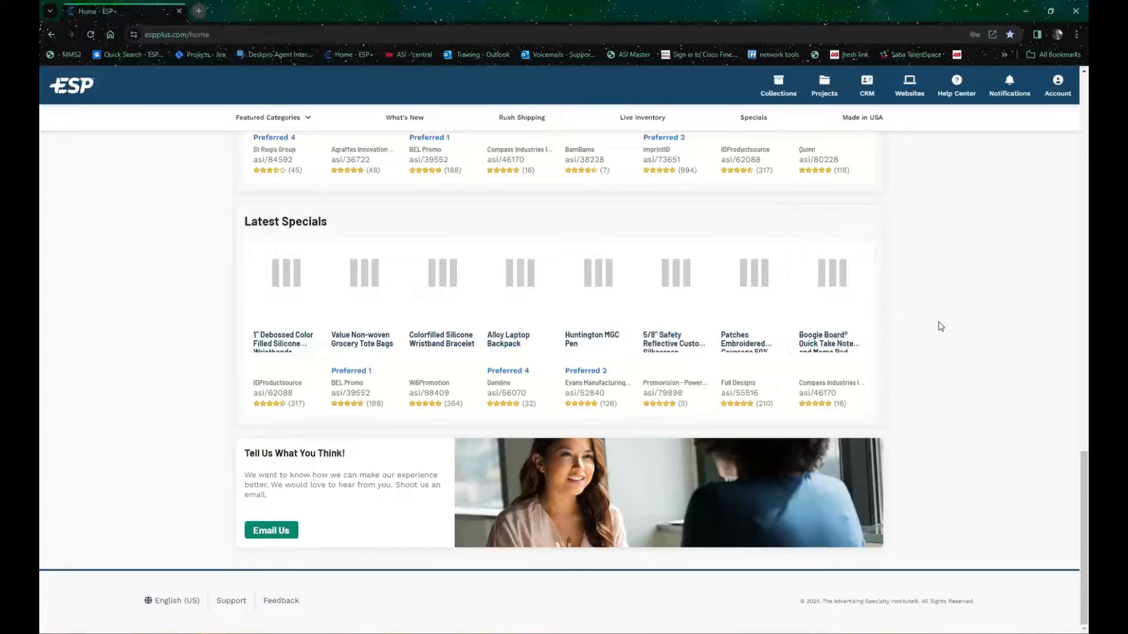
scroll(928, 379, up, 15)
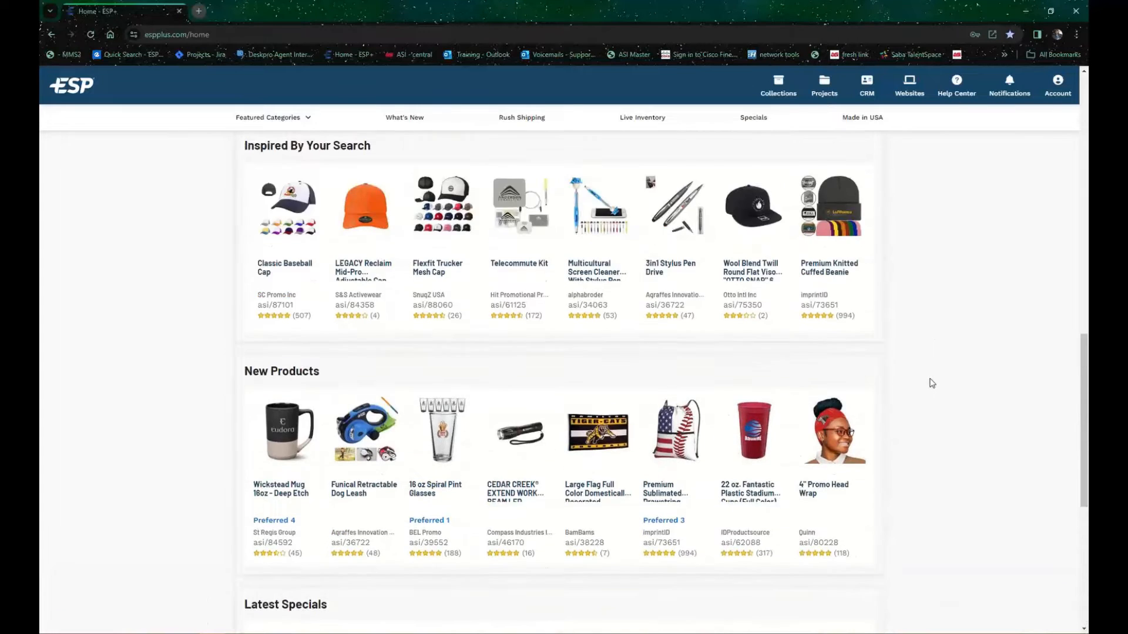
scroll(933, 383, up, 9)
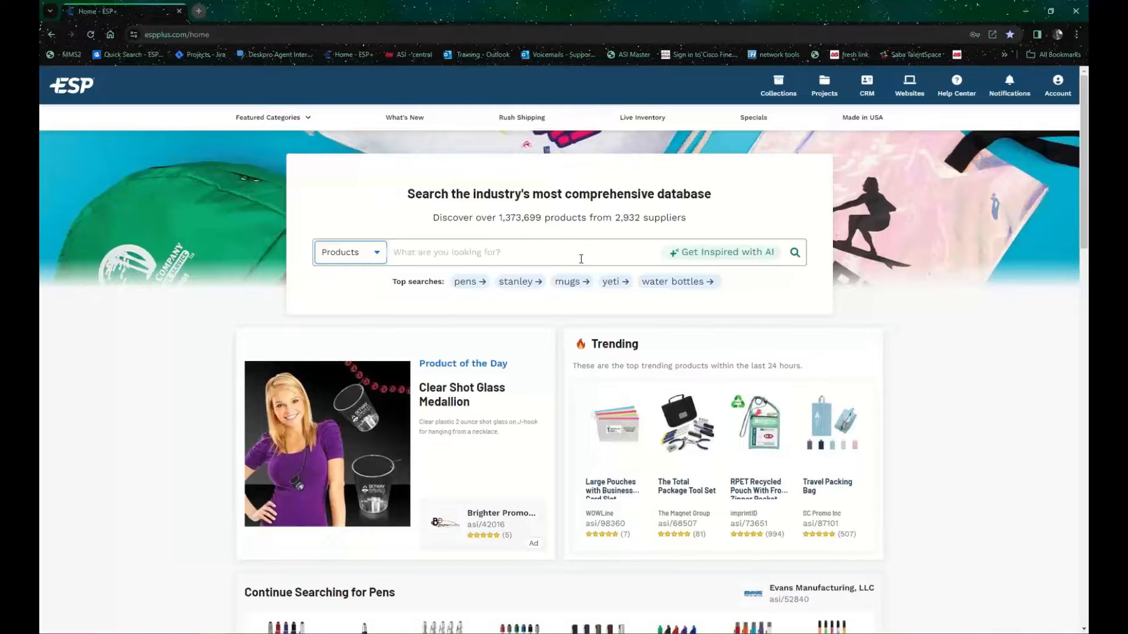
Step: Enter "pens with" as a product search to view the suggested terms, and dismiss the suggestions
click(487, 257)
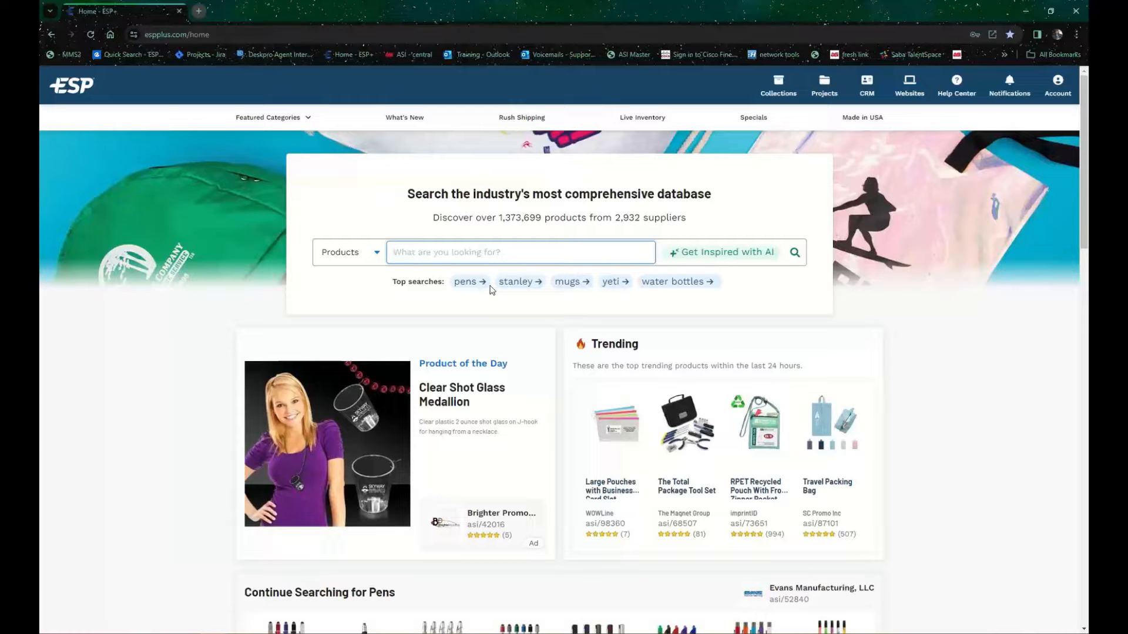
text(pens)
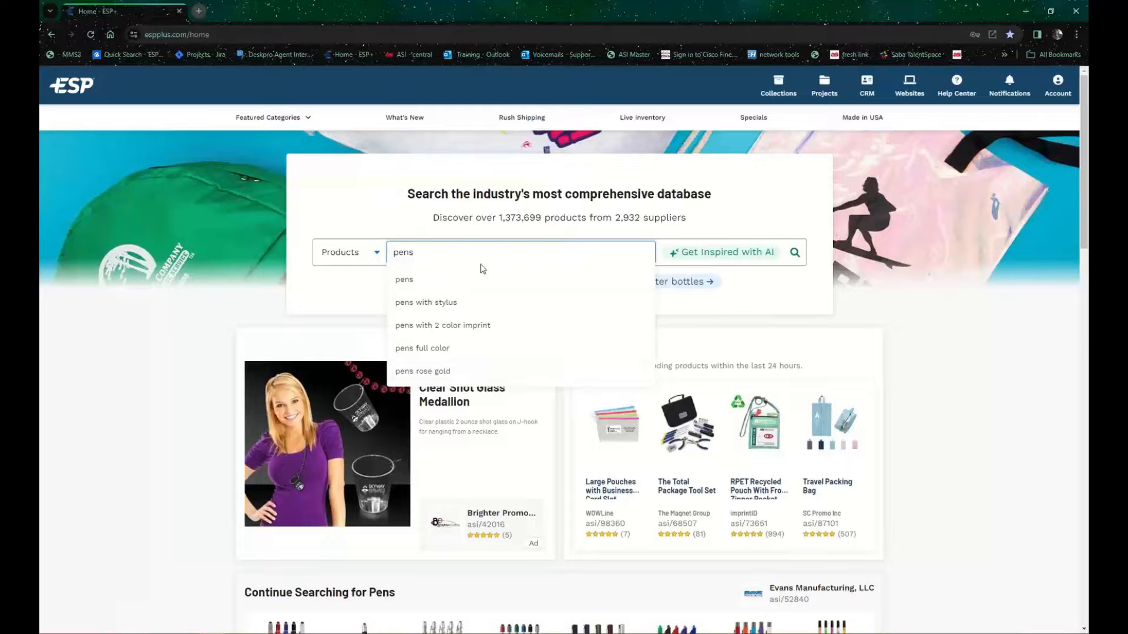
text(ith)
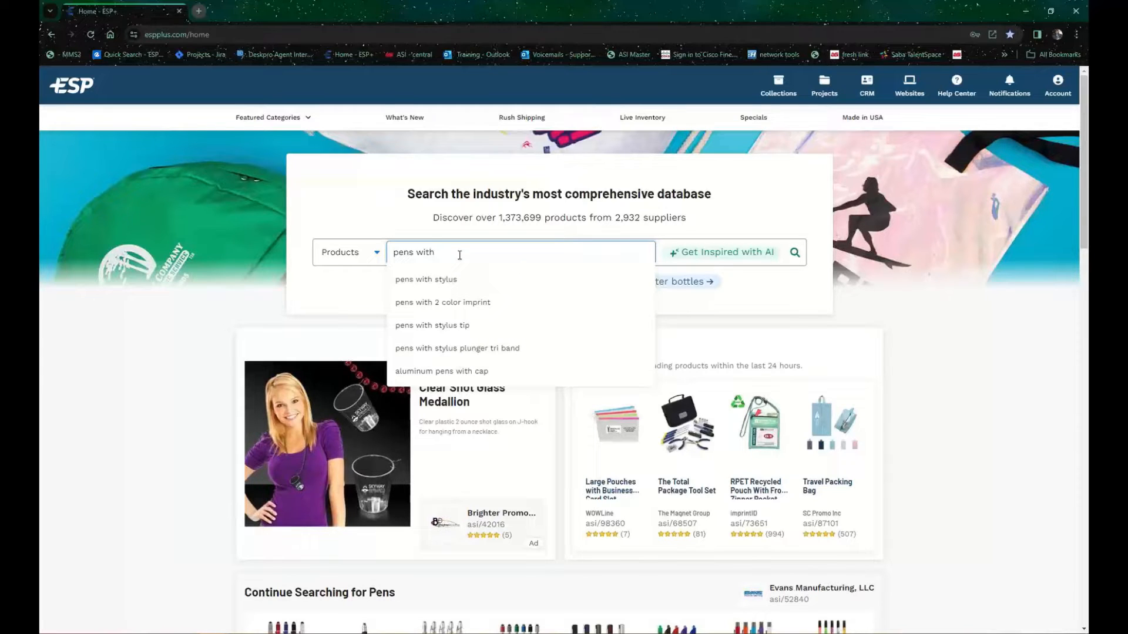
click(761, 282)
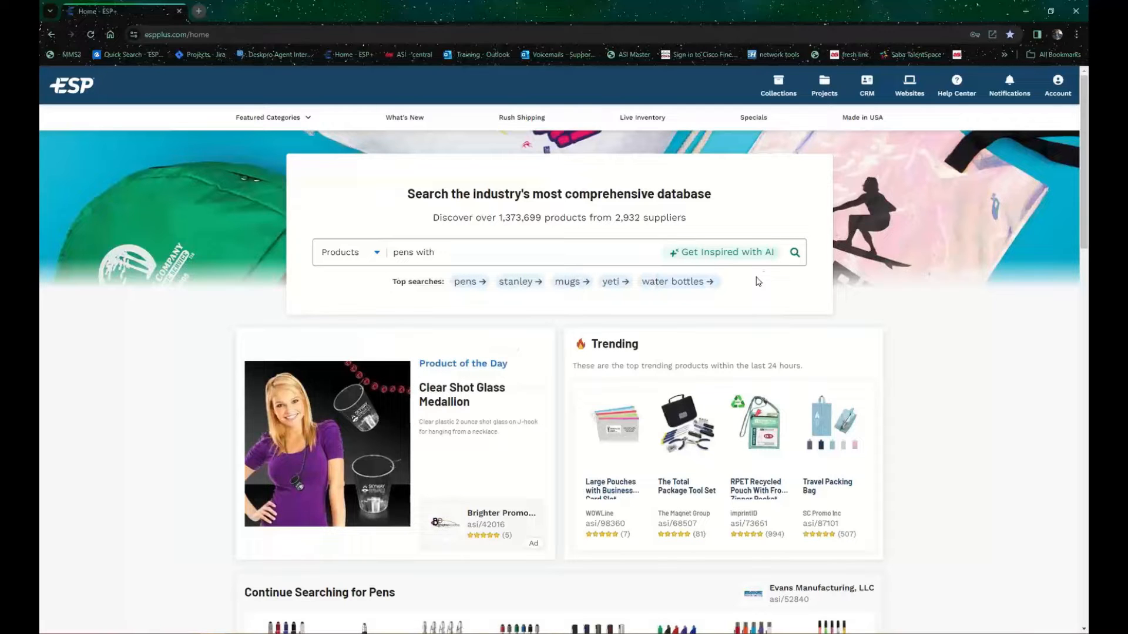
Step: Open Get Inspired with AI and review its event, client industry and recipient attribute choices and free-text fields
click(760, 252)
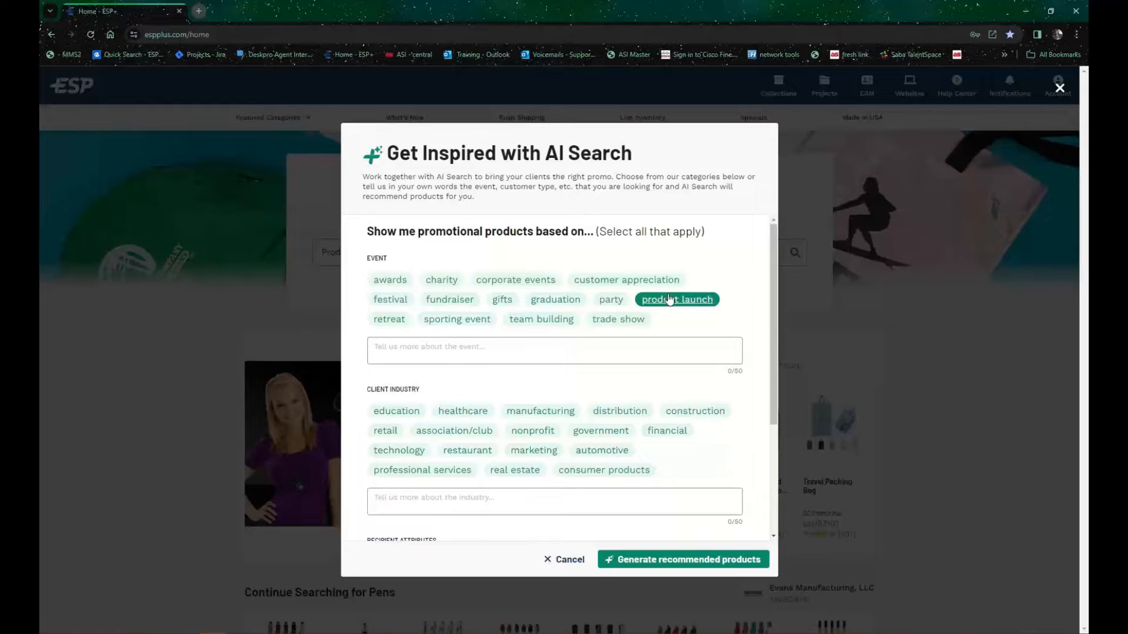
click(607, 347)
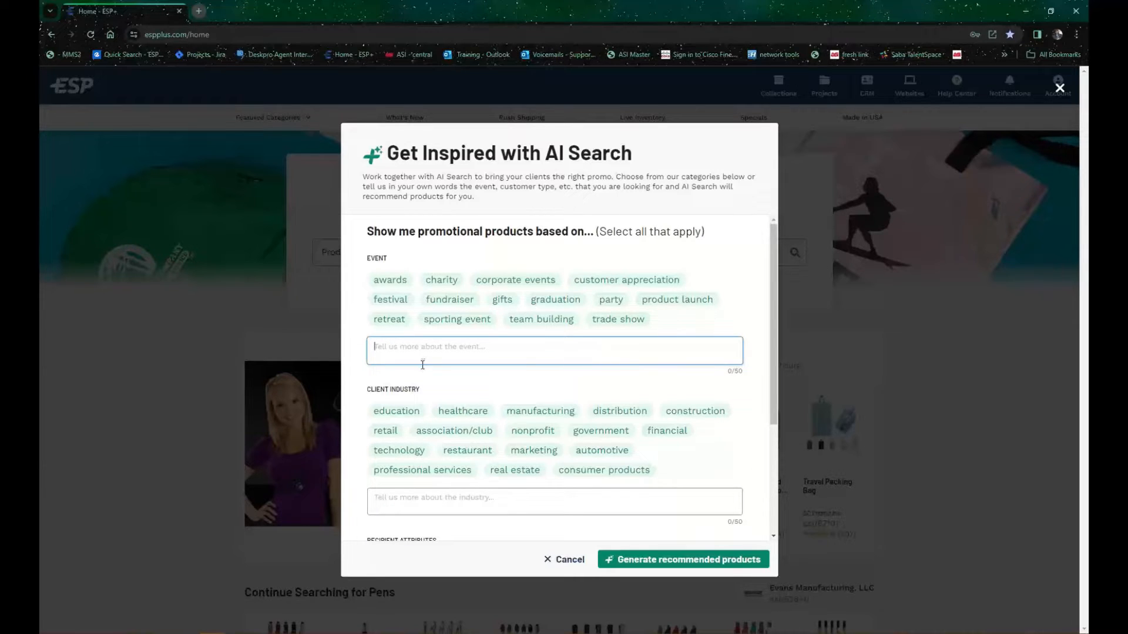
scroll(379, 317, down, 2)
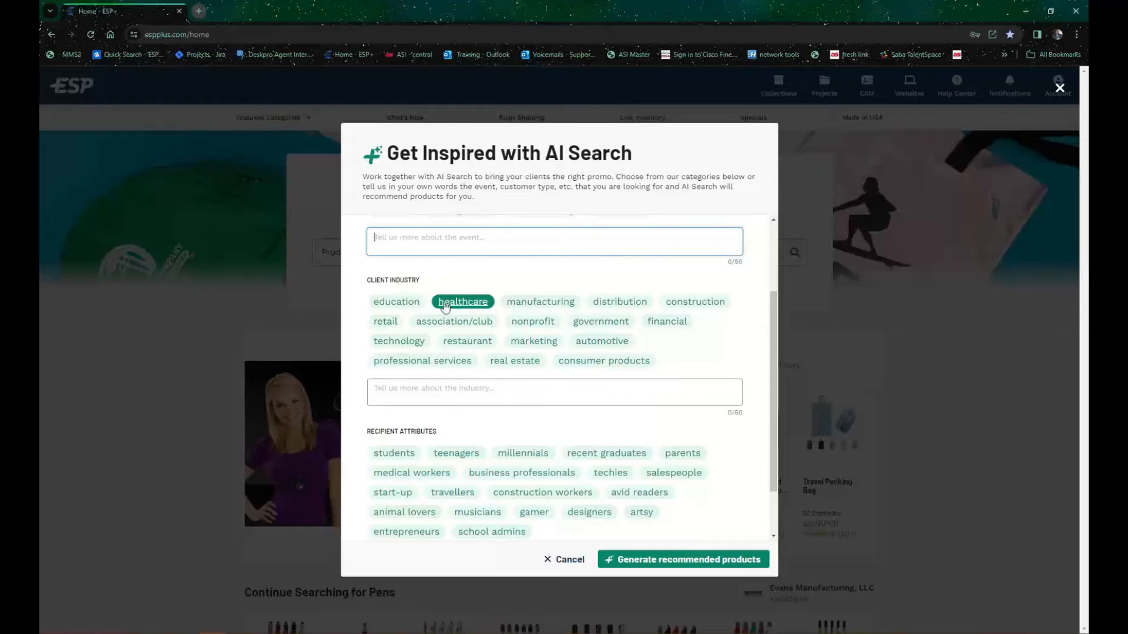
click(415, 391)
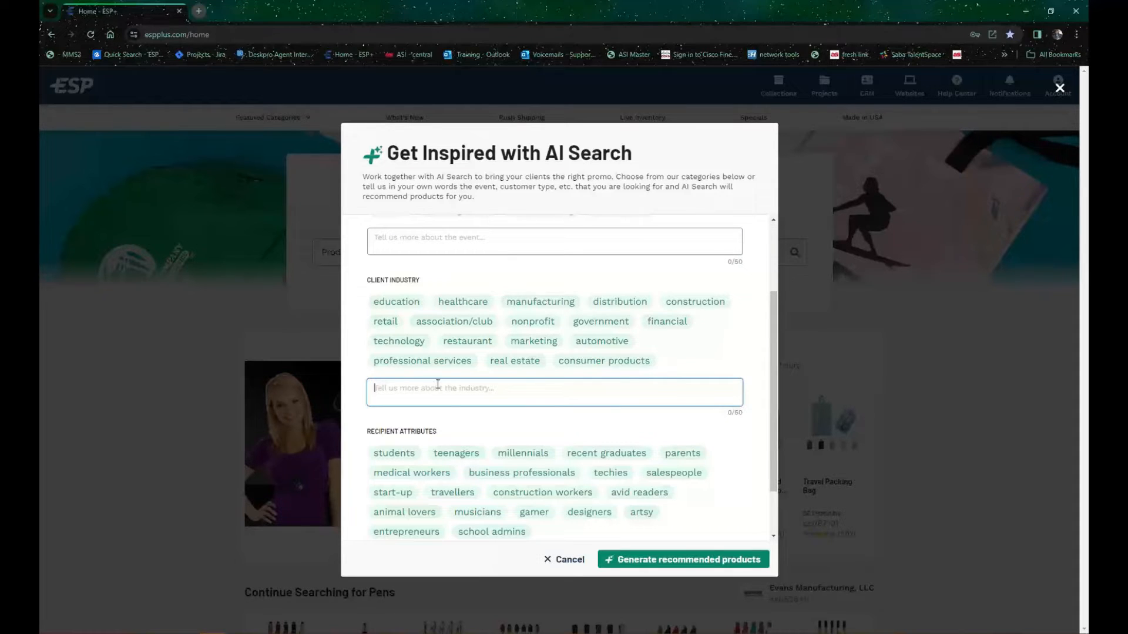
scroll(439, 385, down, 1)
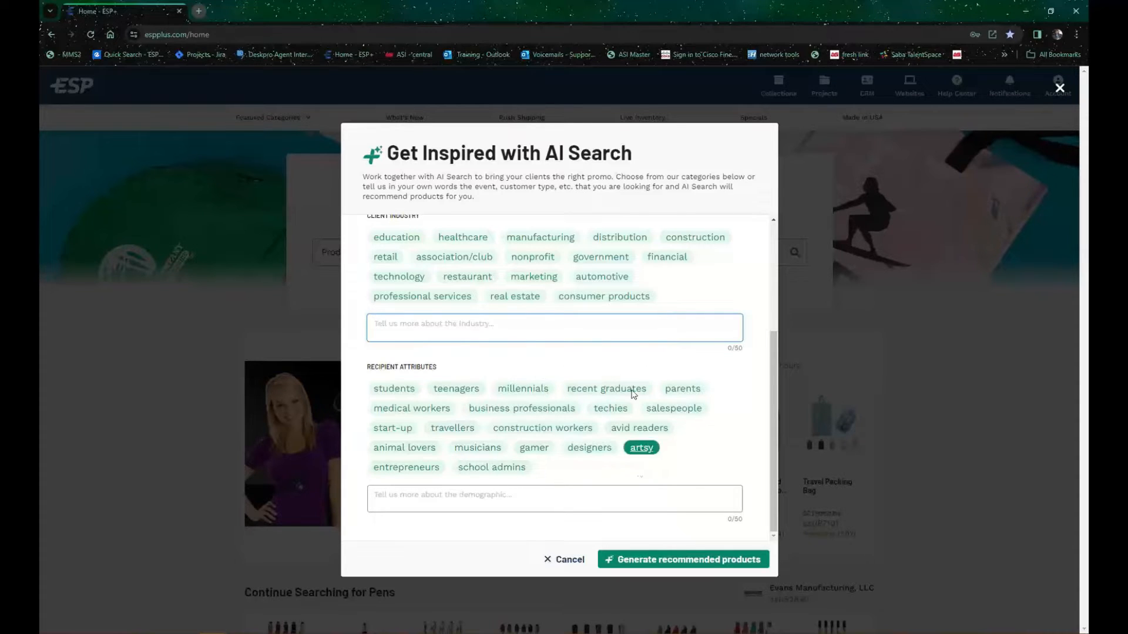
click(622, 499)
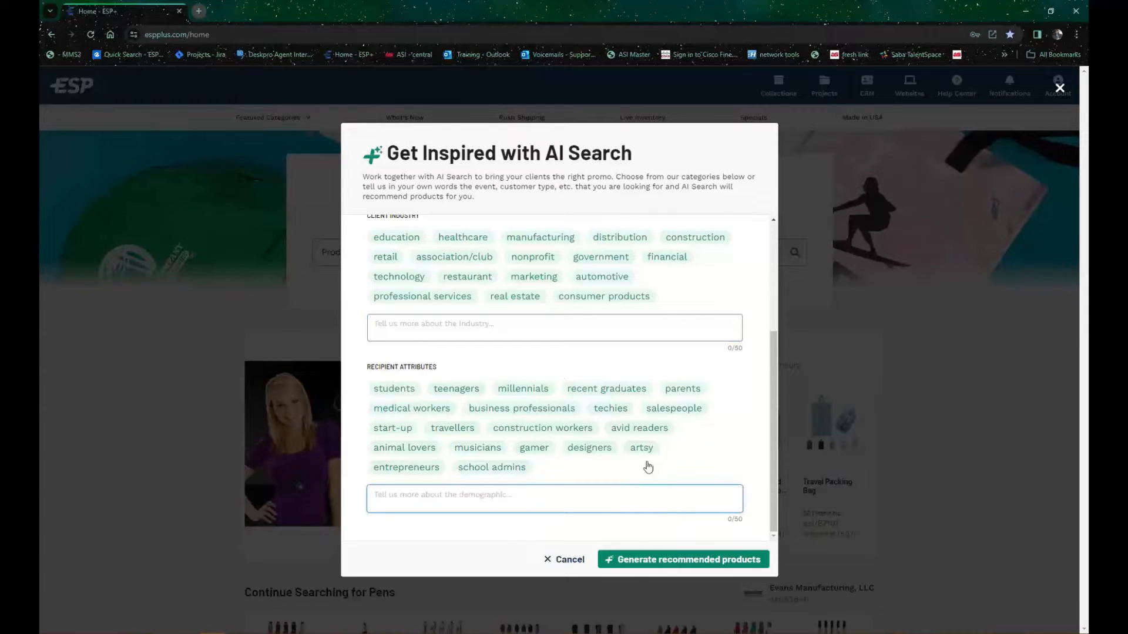
Step: Generate AI-recommended products for a graduation event, the education client industry and students as recipients
scroll(603, 433, up, 3)
click(471, 300)
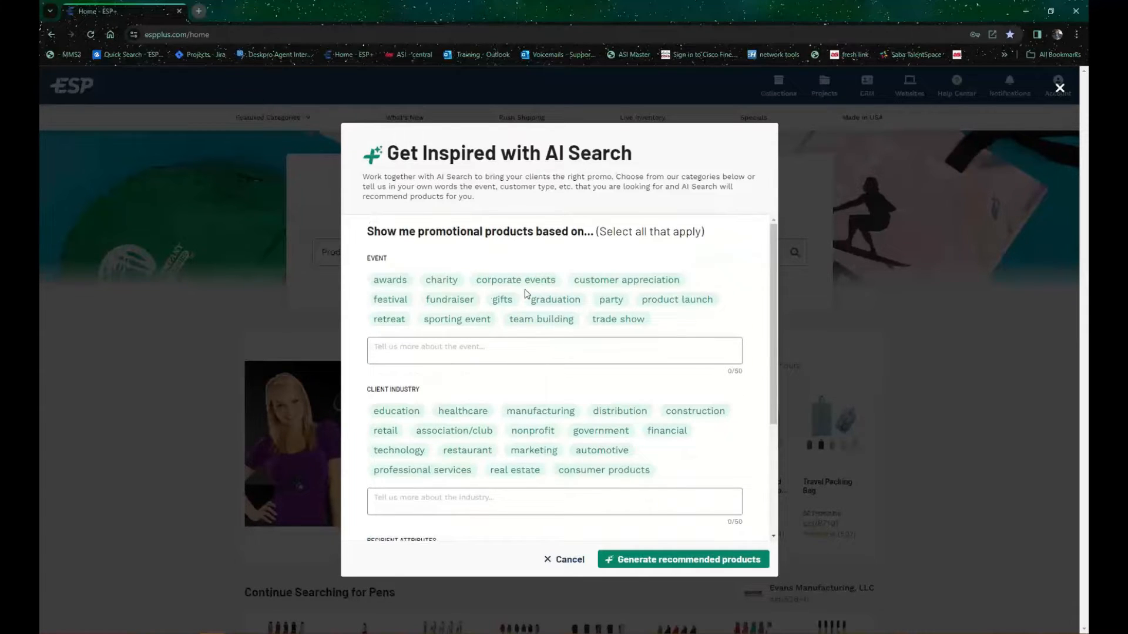
click(578, 305)
scroll(455, 449, down, 1)
scroll(453, 450, down, 5)
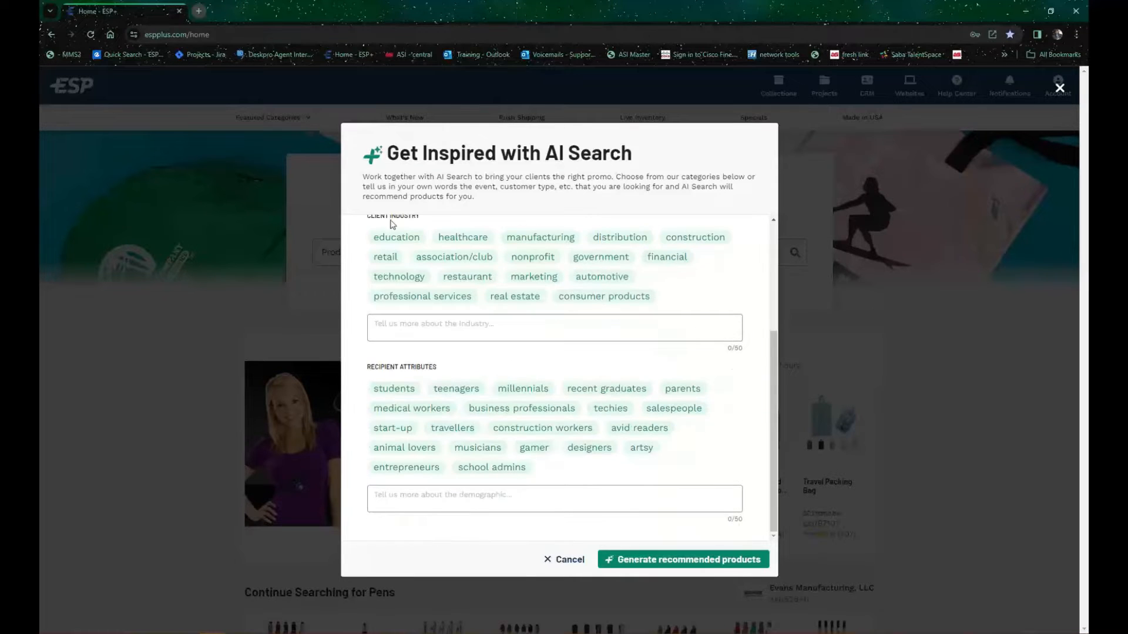
click(398, 238)
click(394, 389)
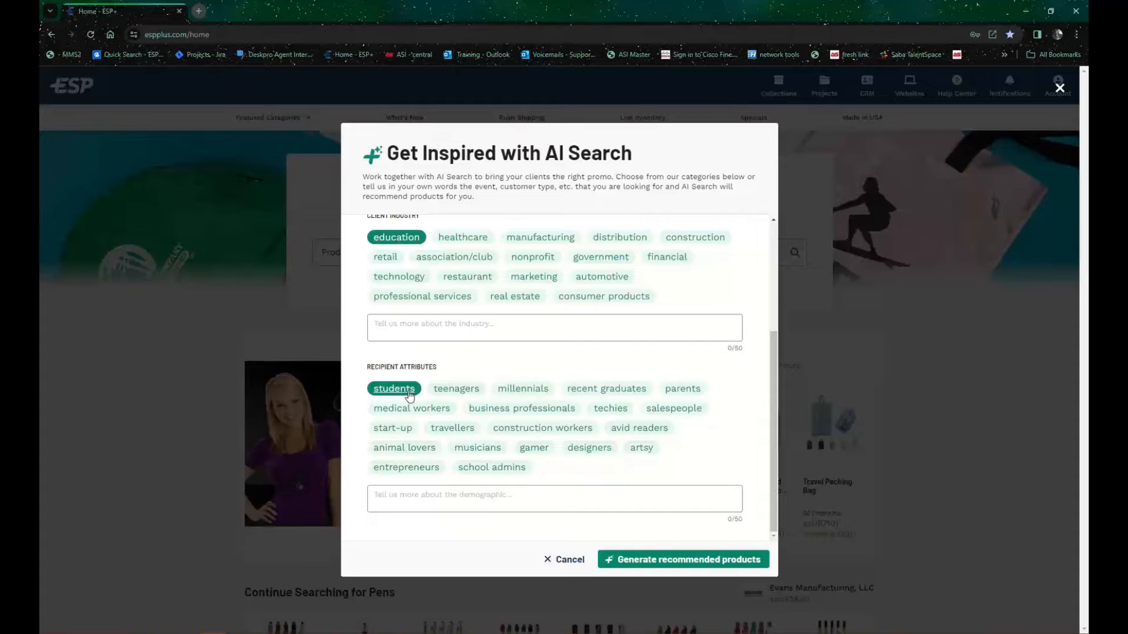
click(700, 567)
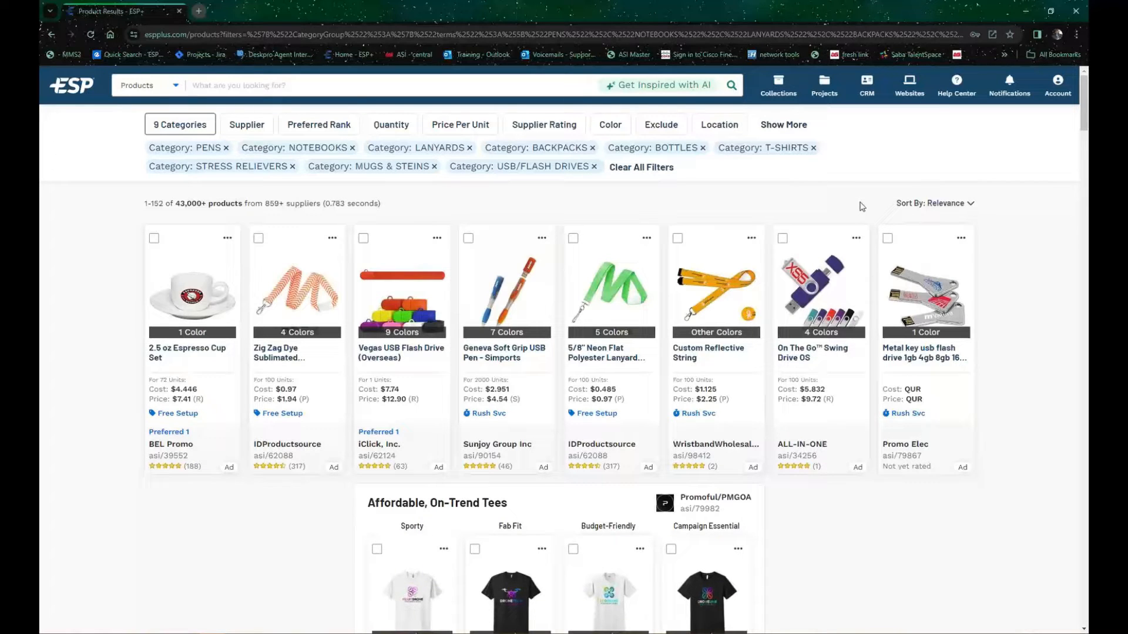
Step: Open the Geneva Soft Grip USB Pen's product details and highlight the AI explanation for USB/flash drives
click(512, 316)
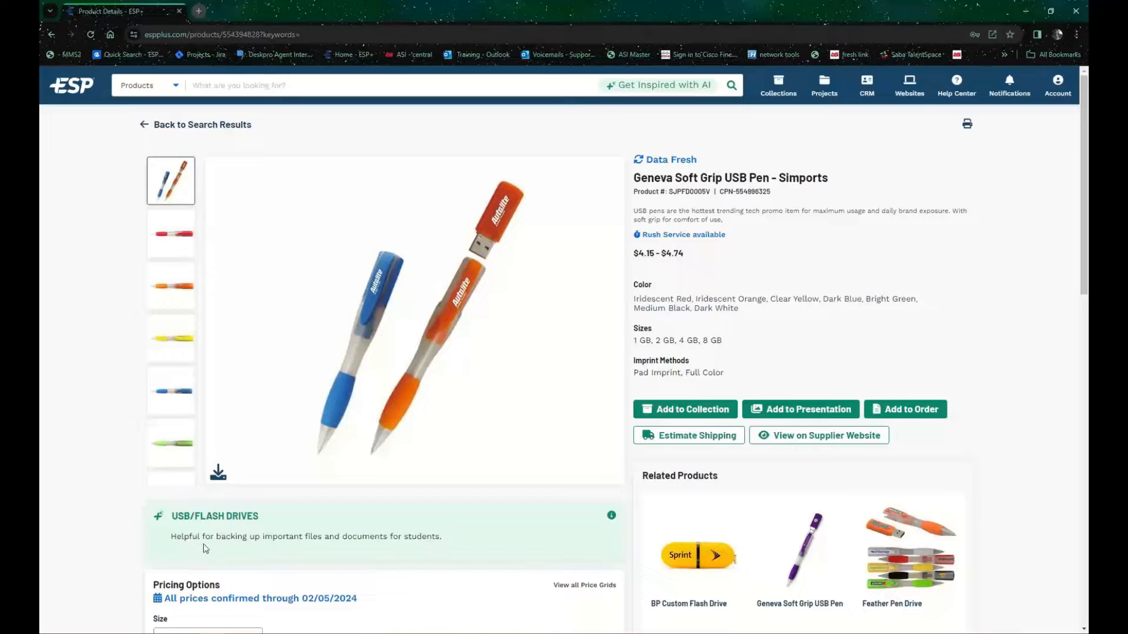
drag(174, 534, 475, 542)
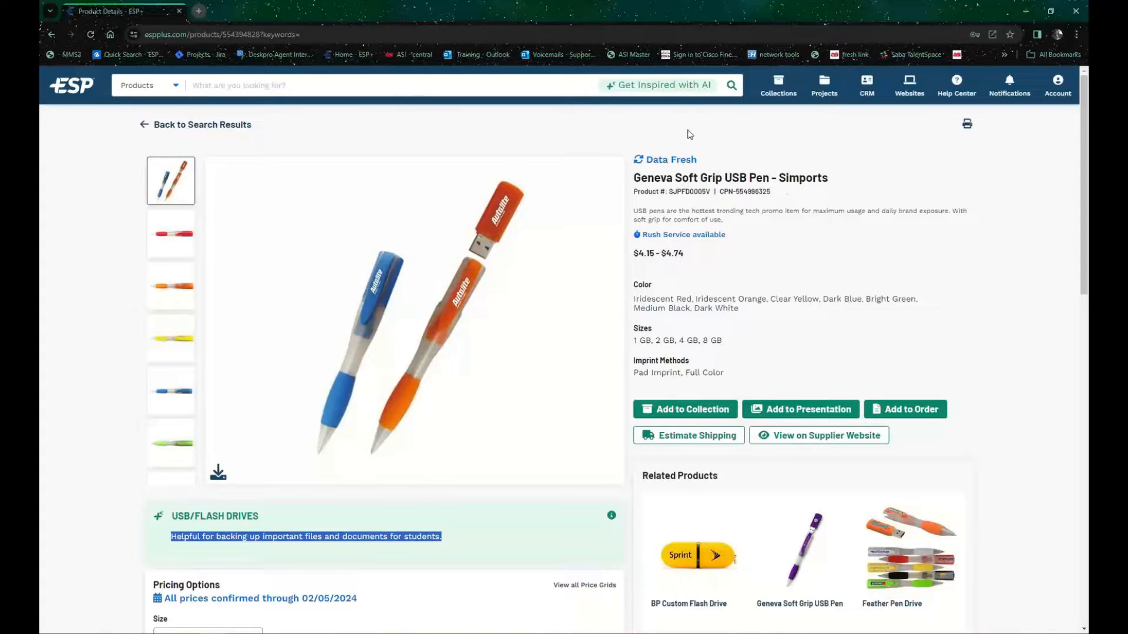
Step: Return to the home page, search products for "power banks", and check the search term suggestions on the results page
click(81, 91)
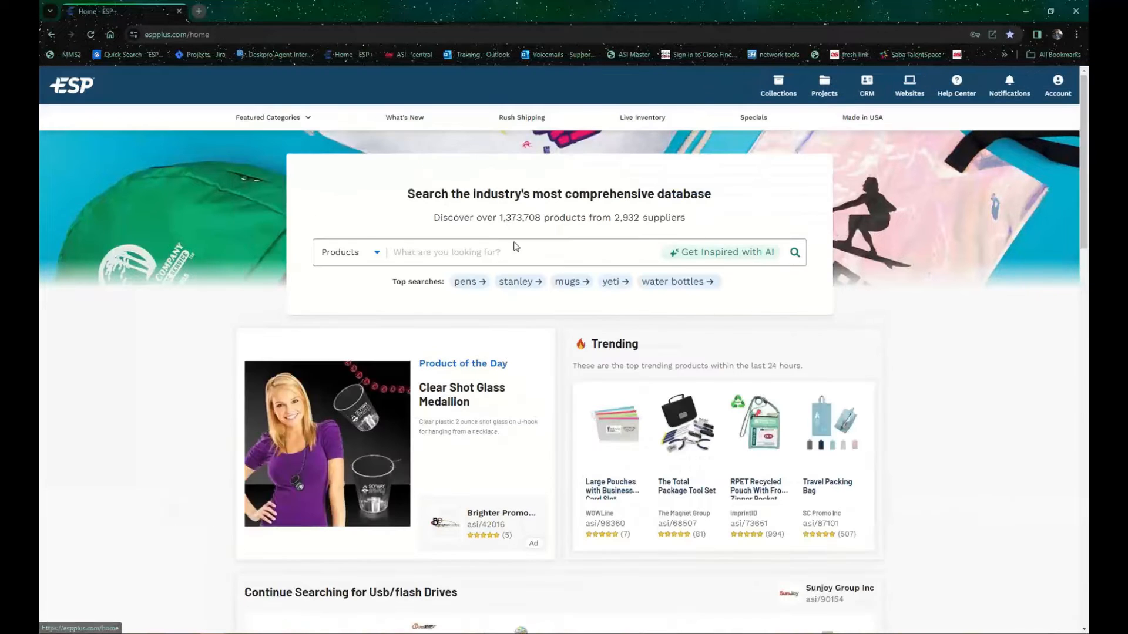
click(514, 253)
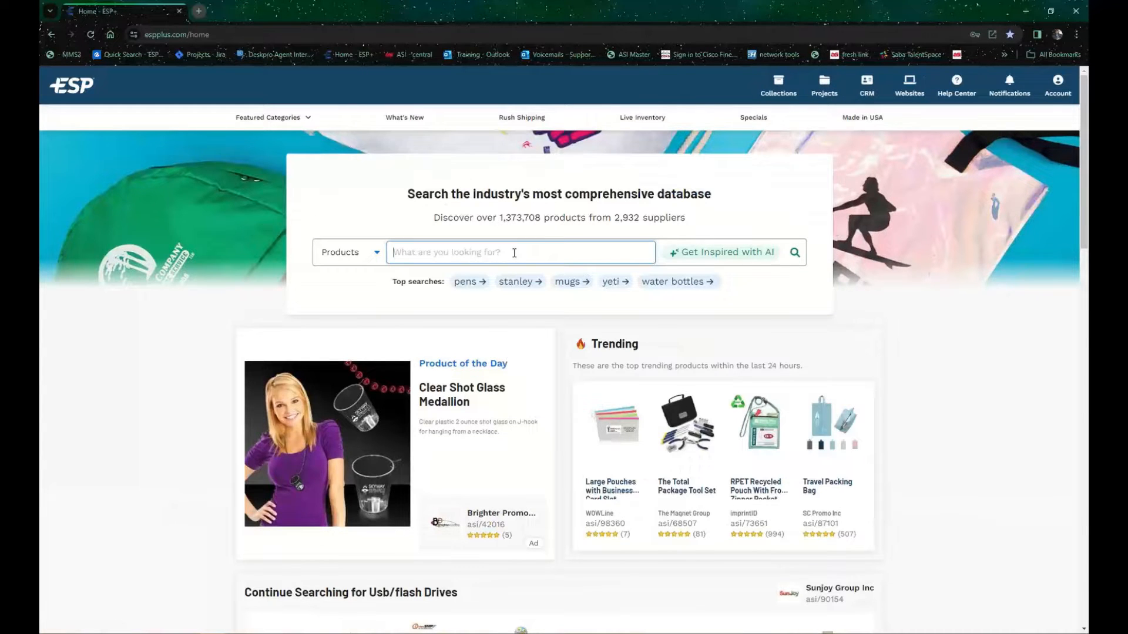
text(power ba)
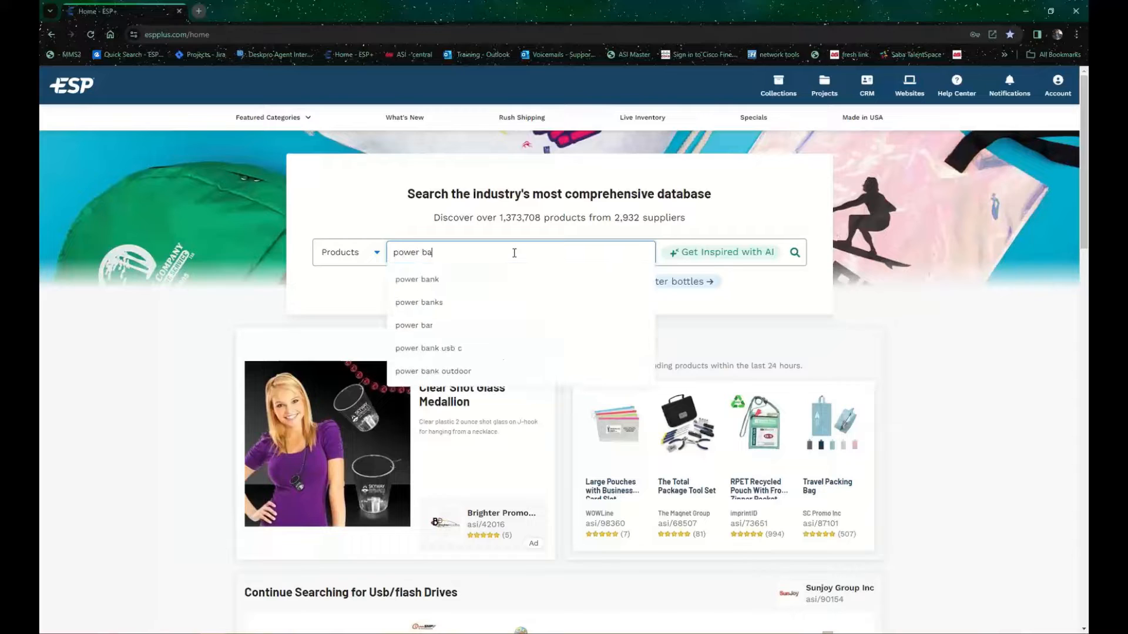
text(b)
key(BackSpace)
text(nks)
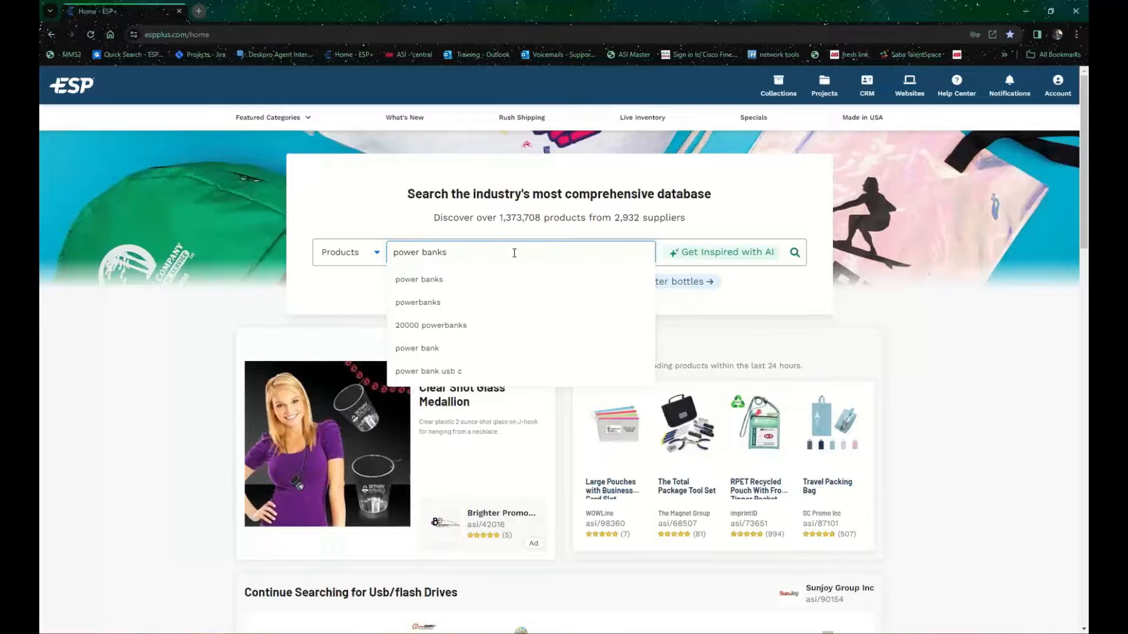
key(Return)
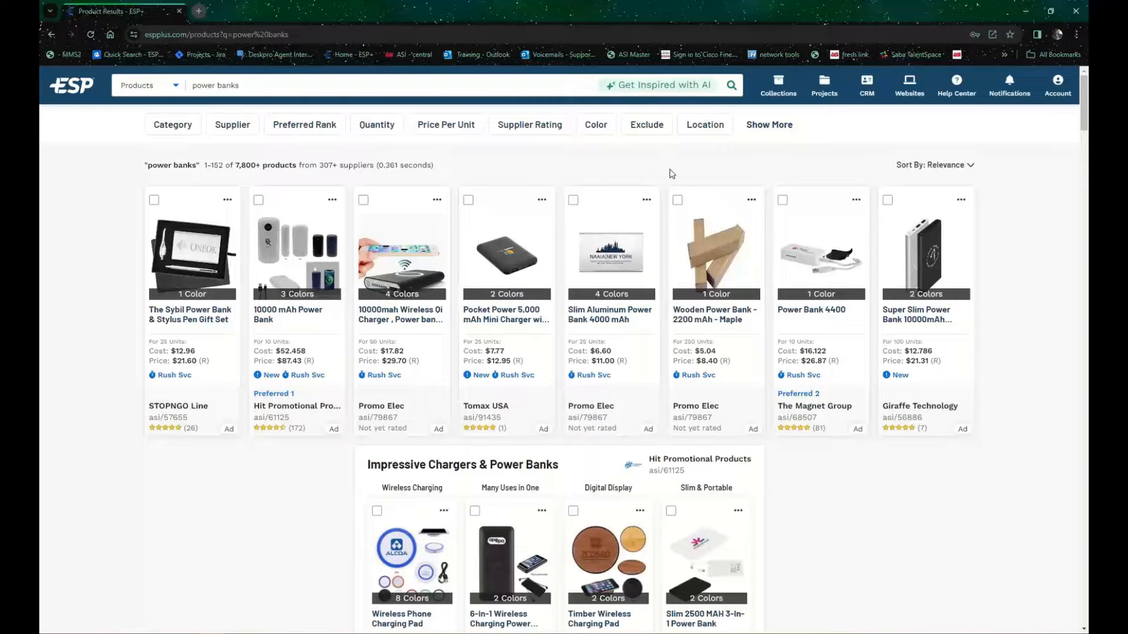
click(357, 84)
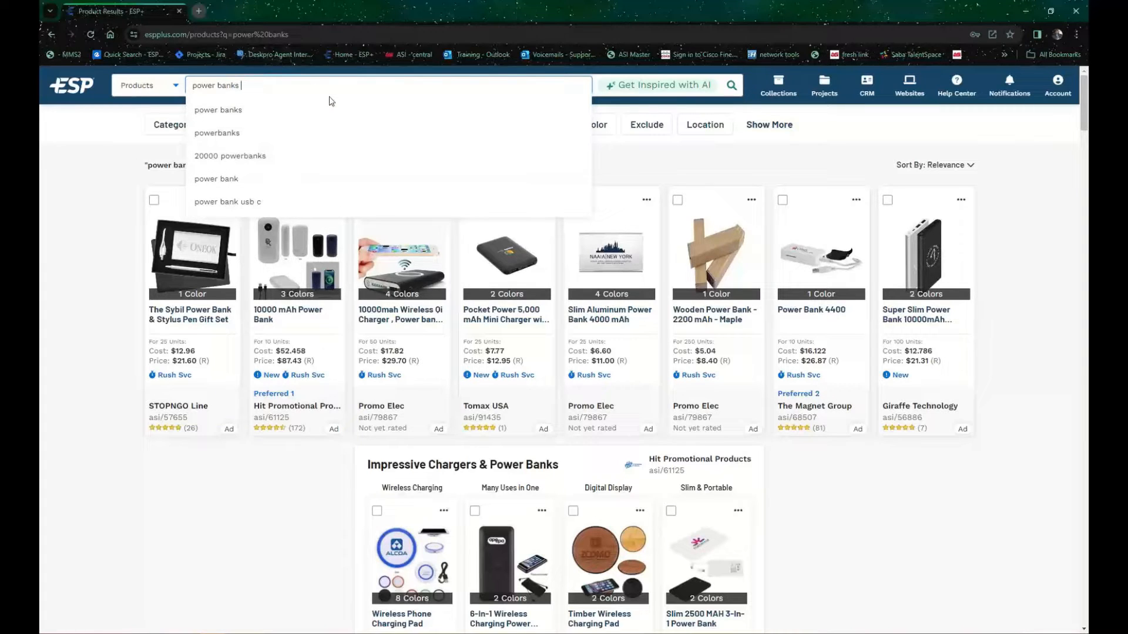
click(675, 155)
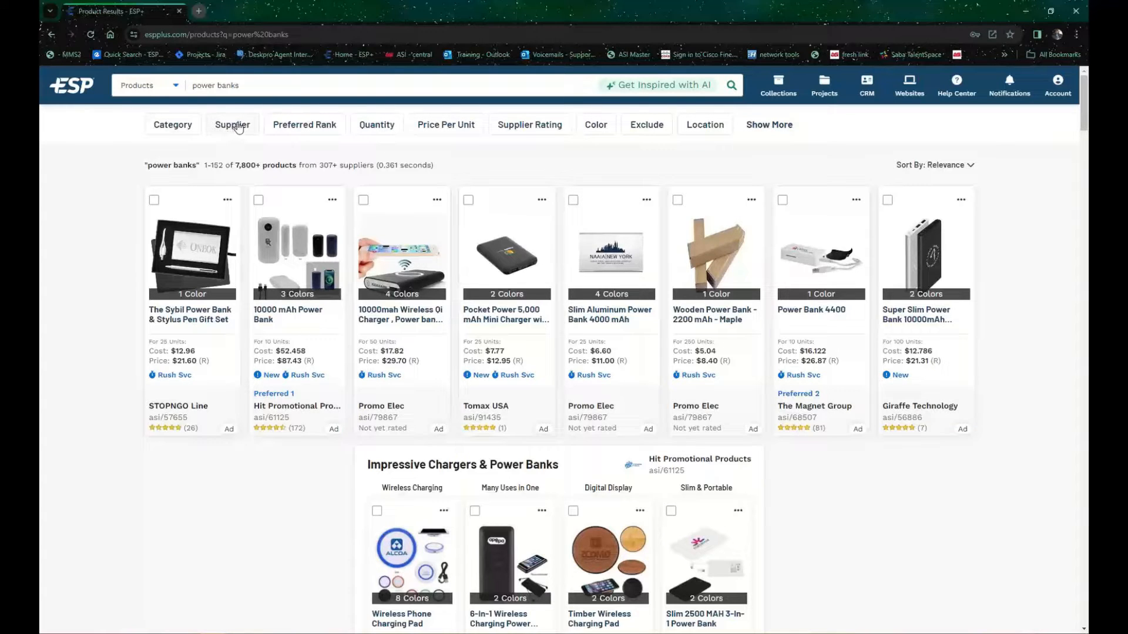
Step: Filter the power bank results to the supplier PCNA (asi/66887)
click(238, 127)
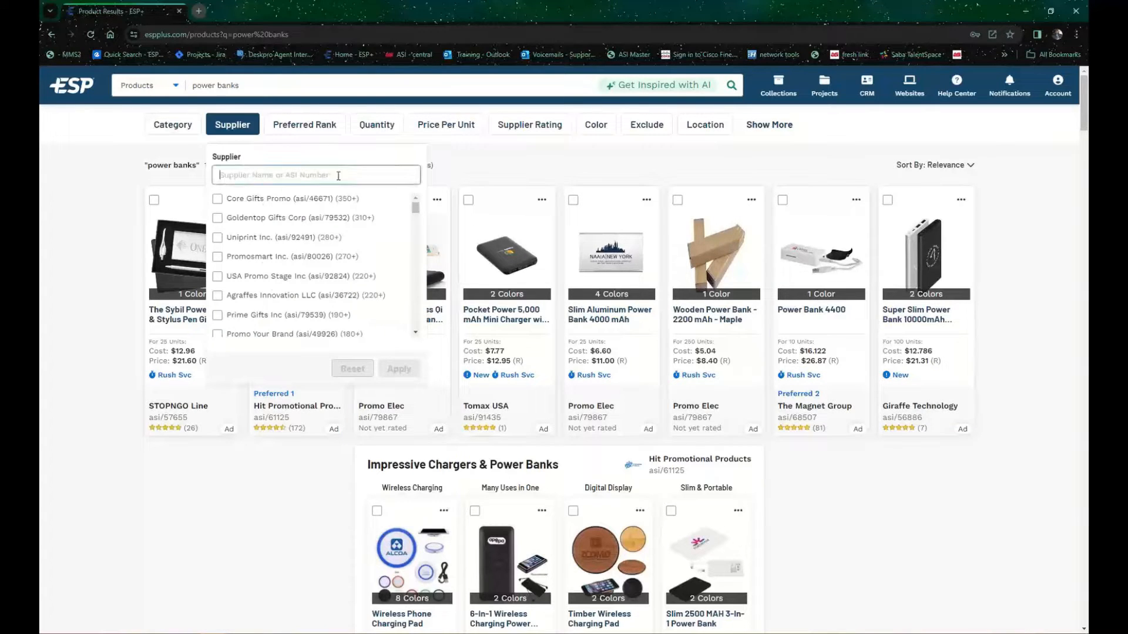
text(pcna)
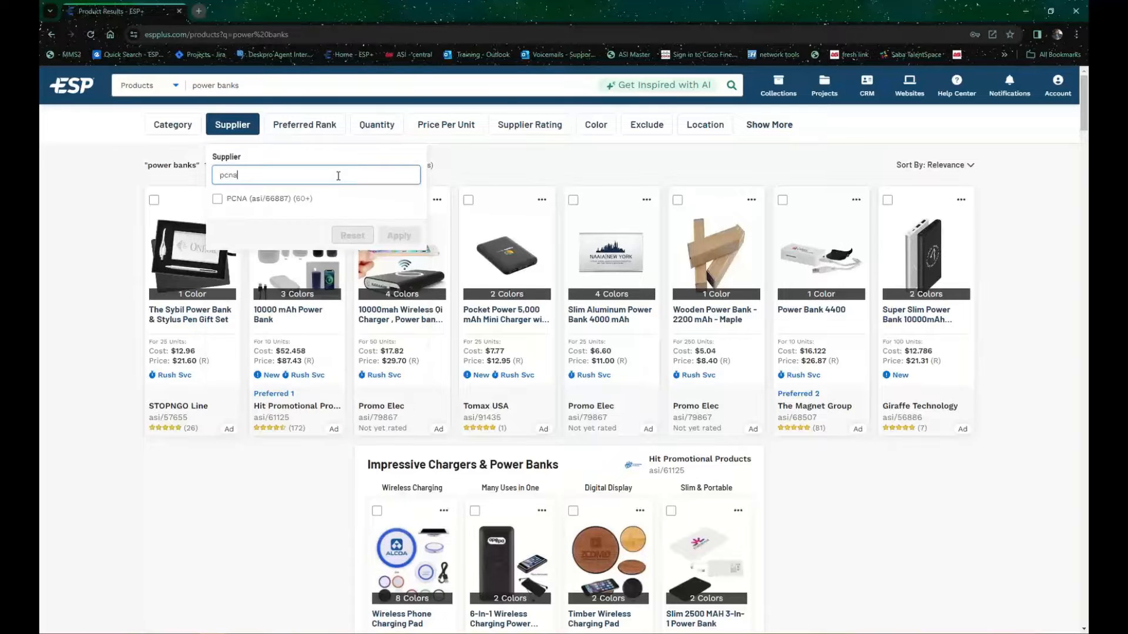
click(219, 200)
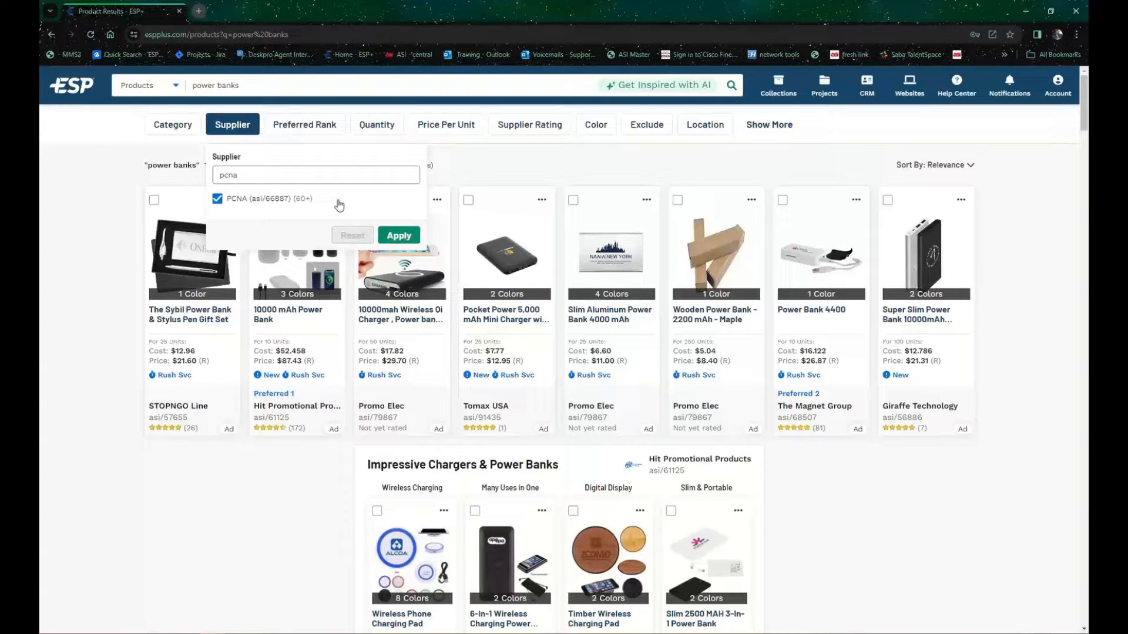
click(409, 236)
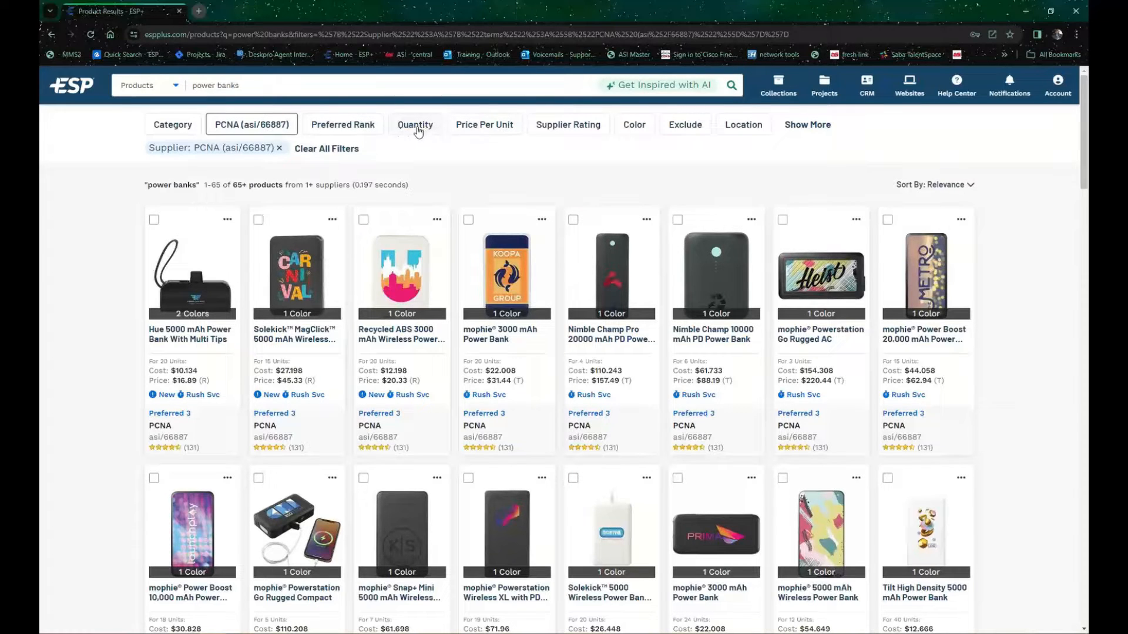
Step: Review the additional product filters and the available sort orders without changing them
click(806, 127)
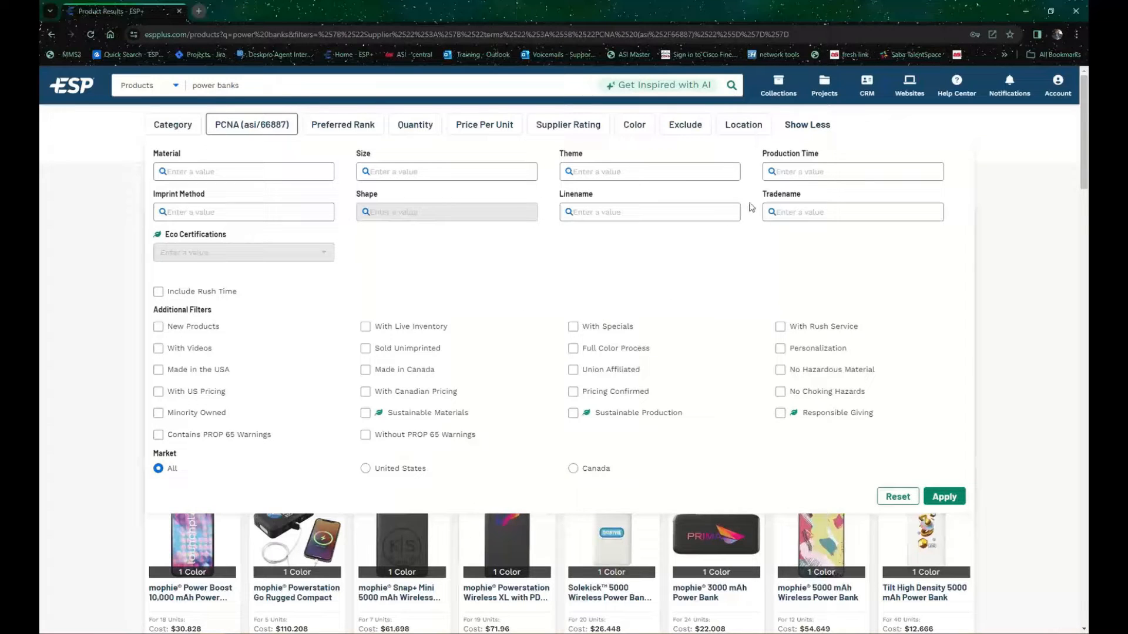
click(821, 132)
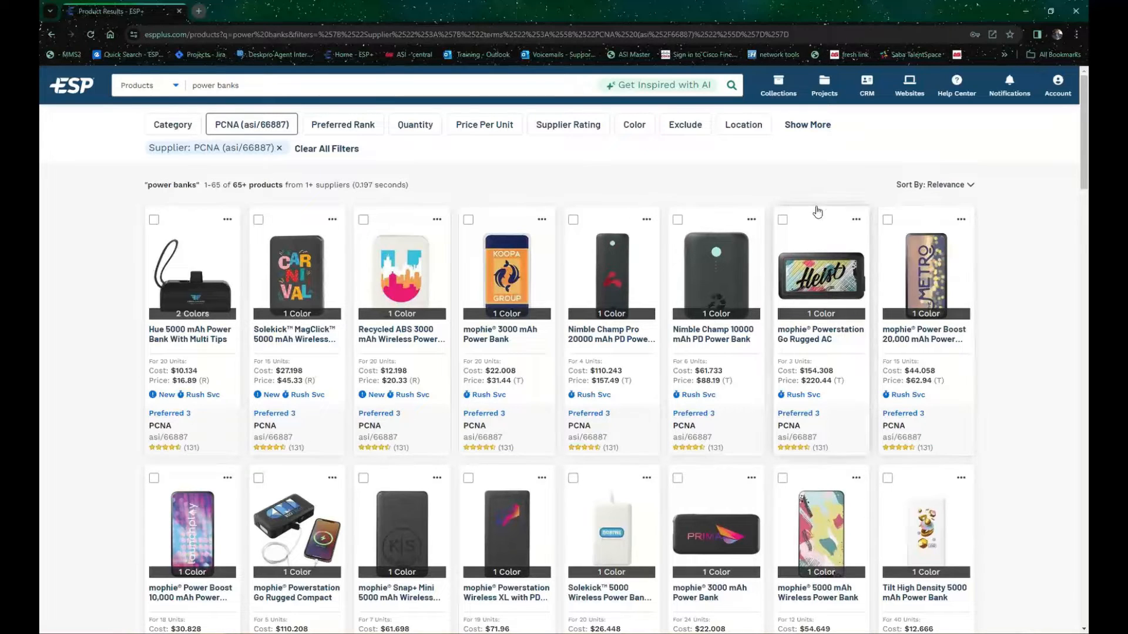
click(969, 186)
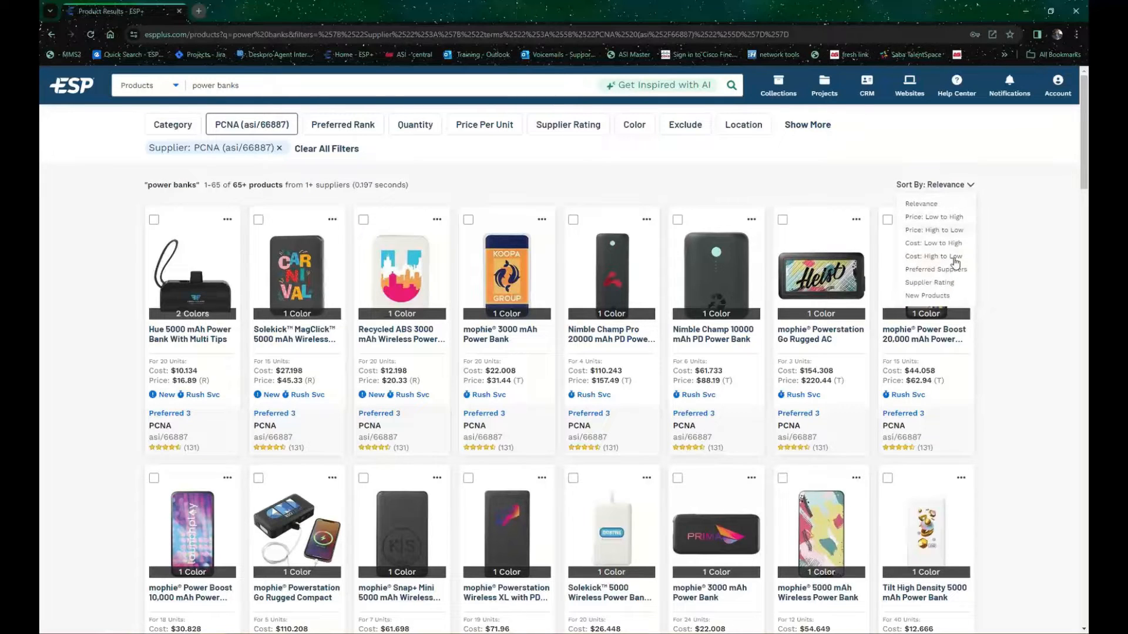
click(1045, 180)
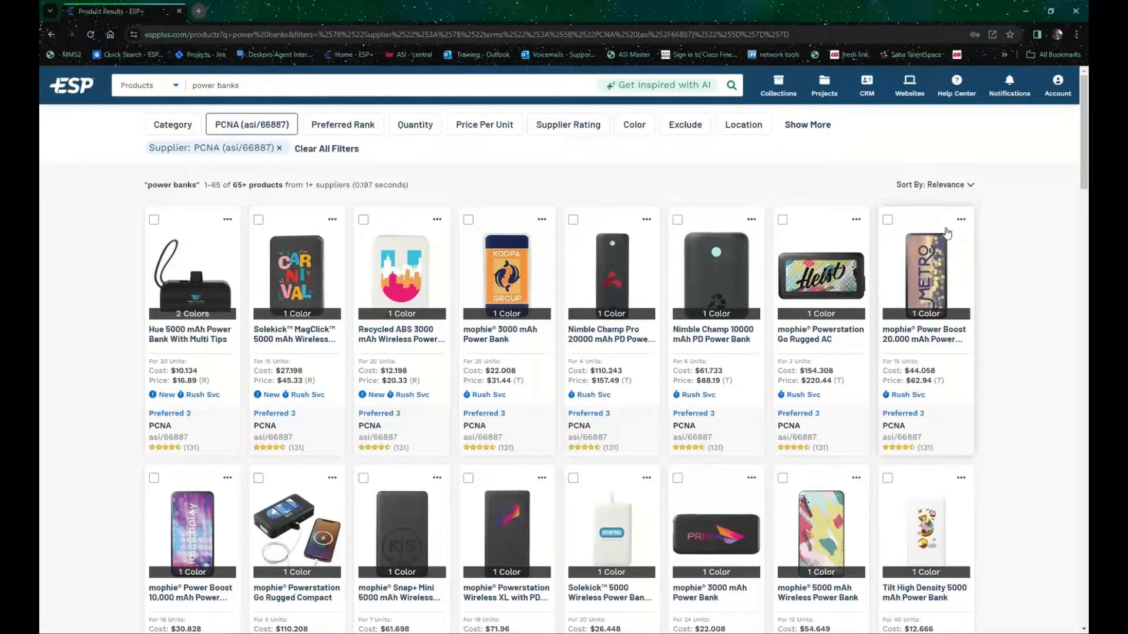
Step: Select the first three power banks to view the bulk actions, clear the selection, and check the first product's extra options
click(153, 219)
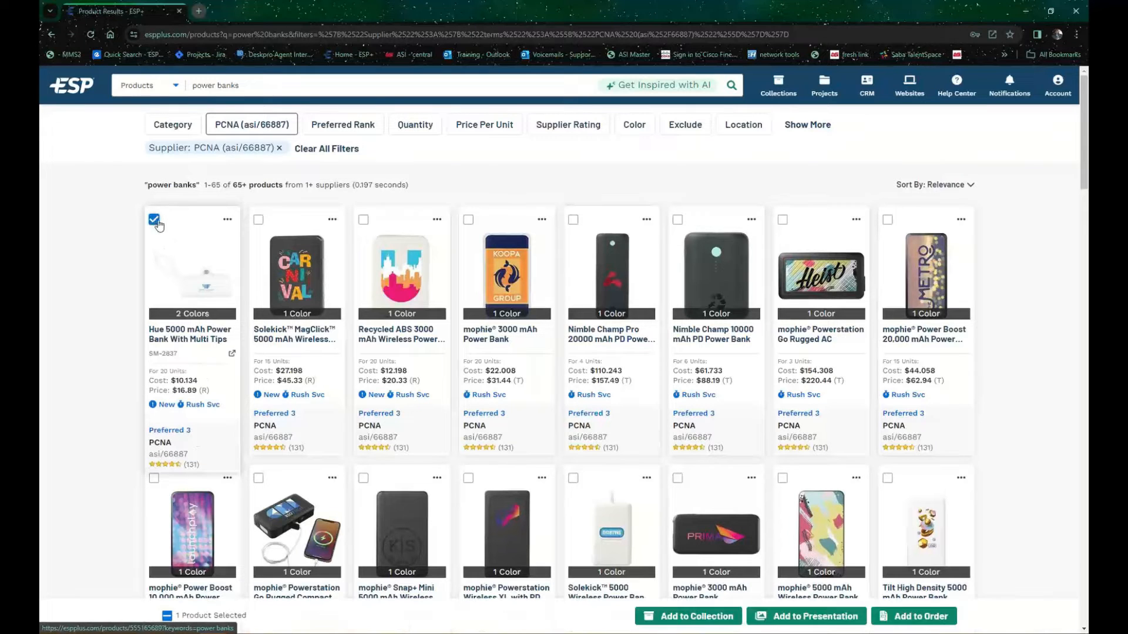
click(259, 219)
click(364, 221)
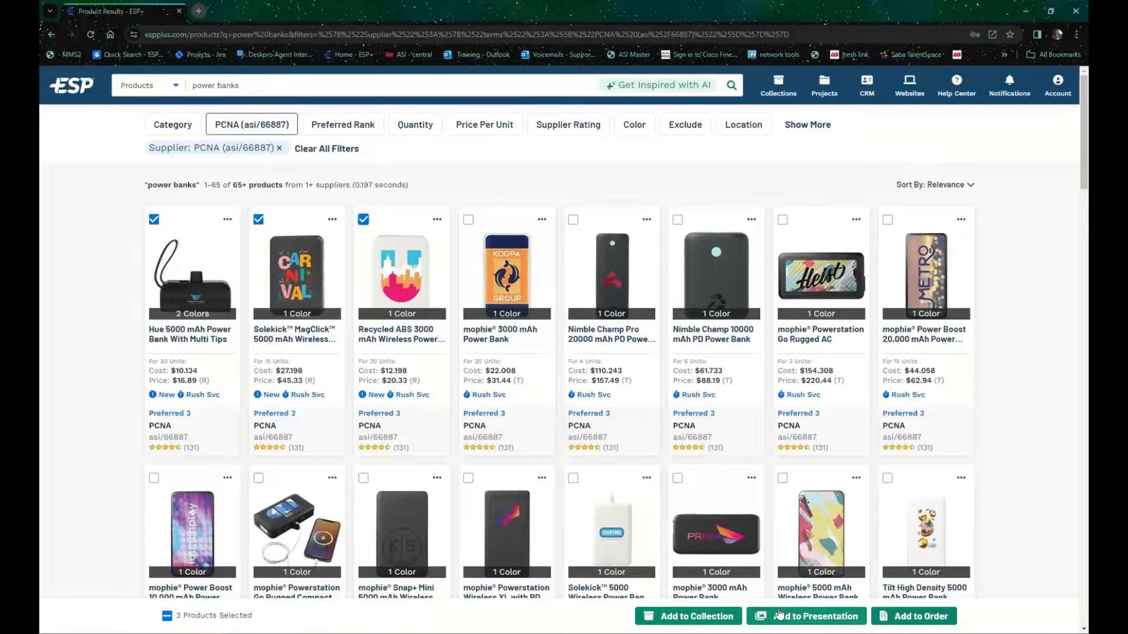
click(363, 219)
click(258, 219)
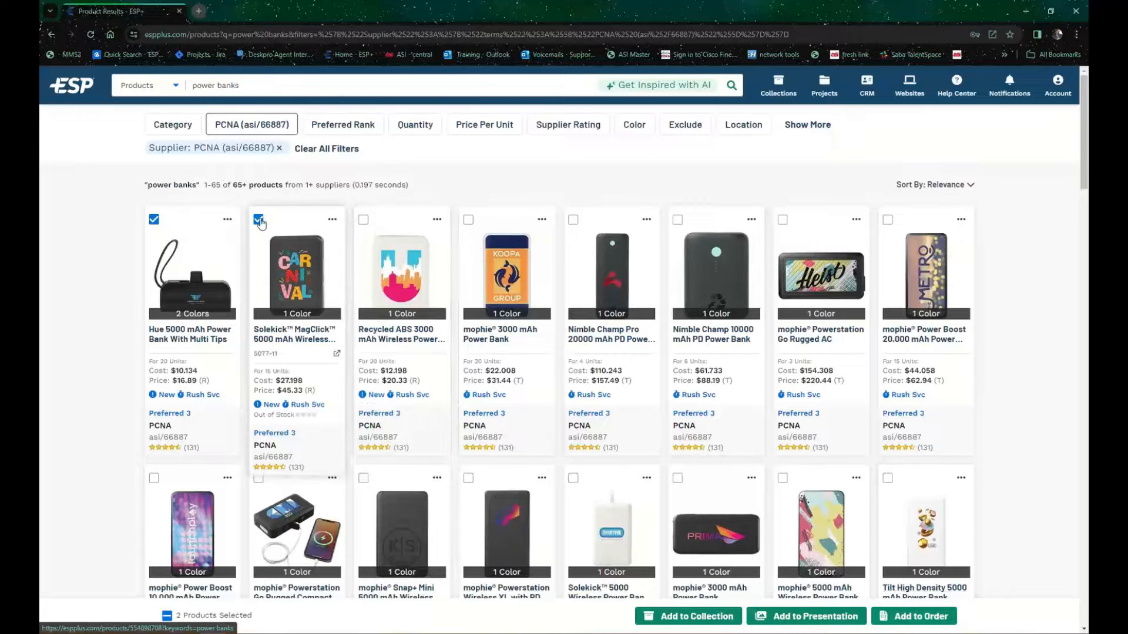
click(154, 219)
click(227, 220)
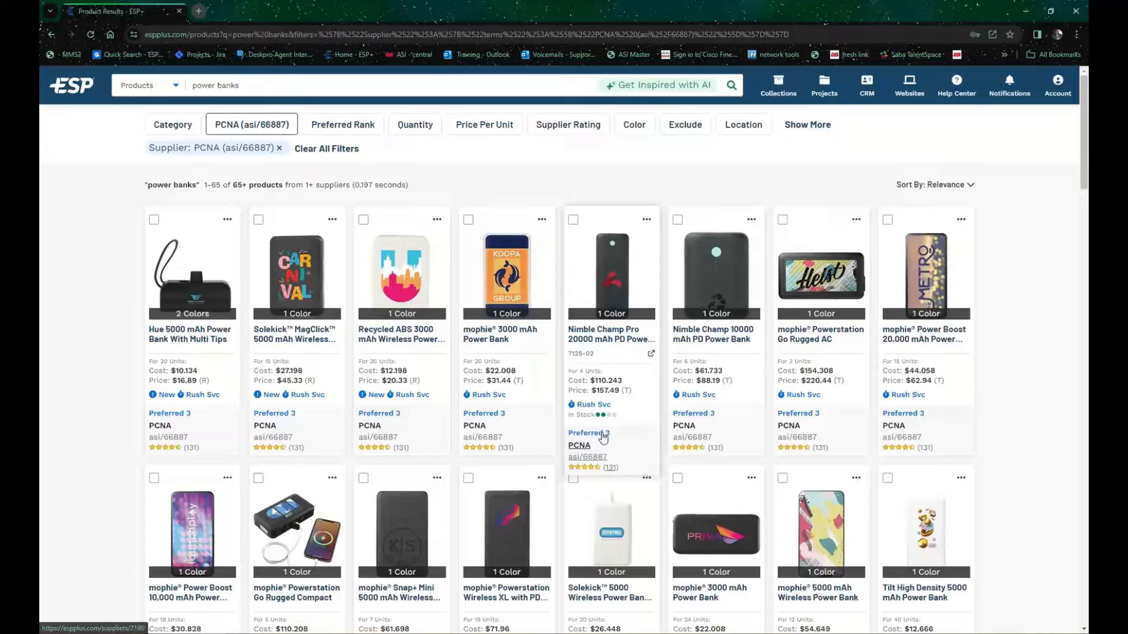
Step: Open the Nimble Champ Pro 20000 mAh PD Power Bank's product details and try browsing its images
click(629, 281)
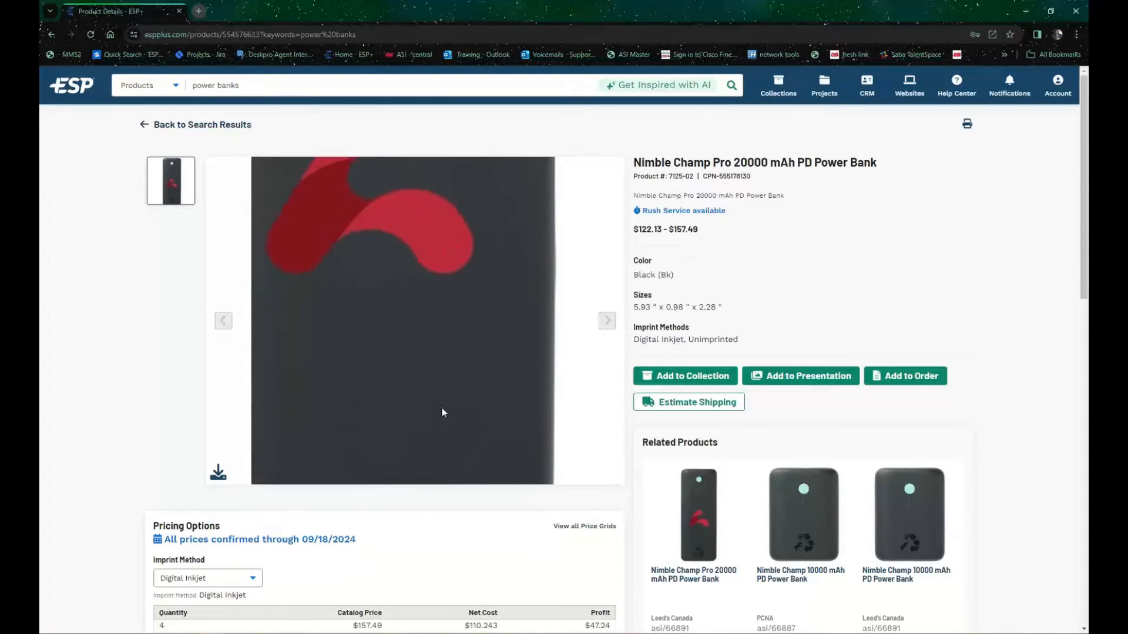
scroll(443, 413, down, 3)
scroll(241, 472, up, 3)
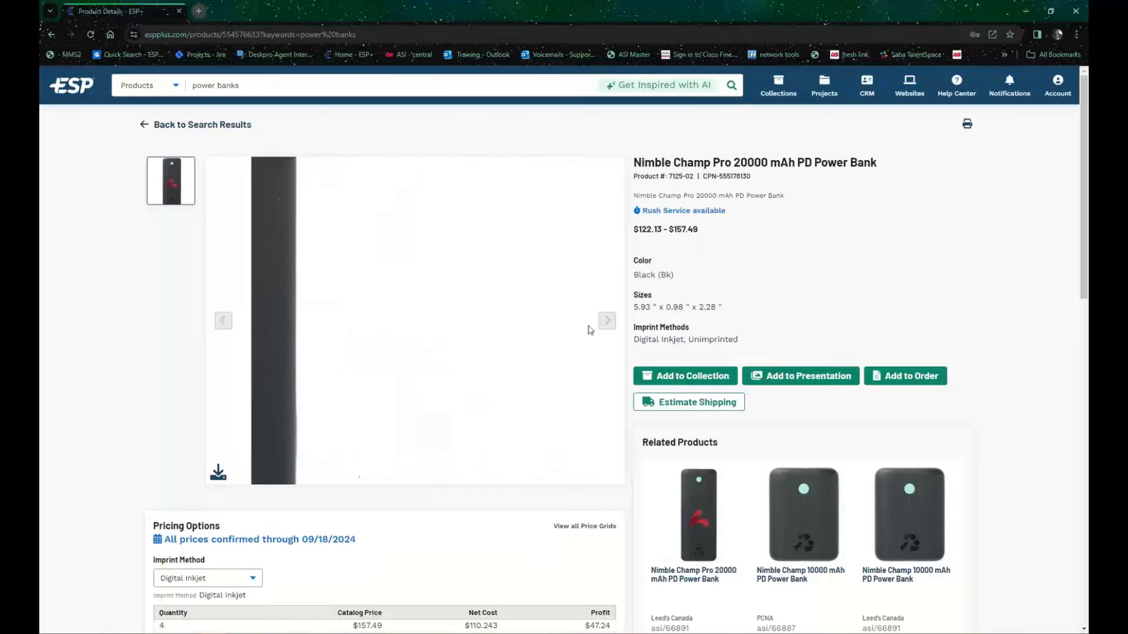
click(609, 323)
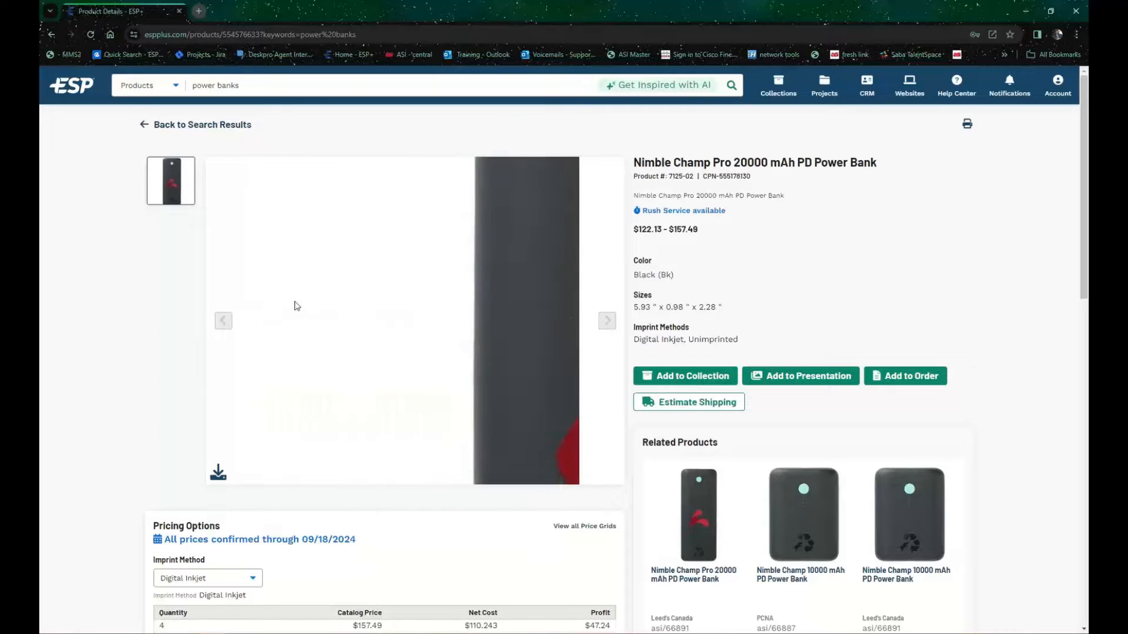
click(229, 326)
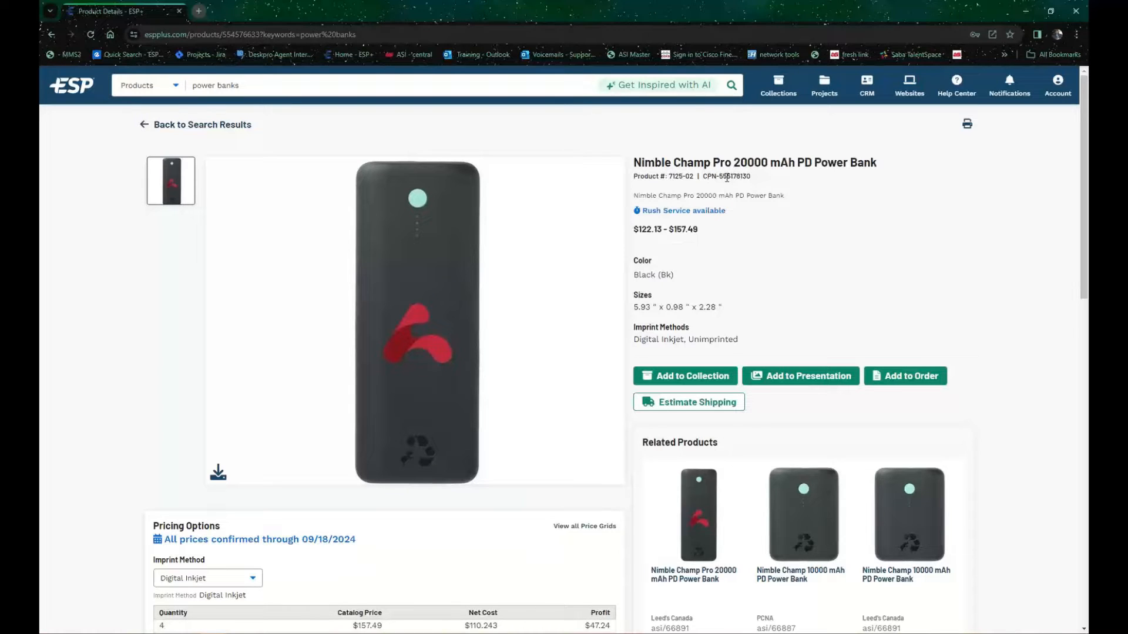
Step: Highlight the power bank's CPN and its short description, and clear the highlight
drag(752, 176, 703, 176)
drag(752, 176, 703, 177)
drag(787, 196, 639, 196)
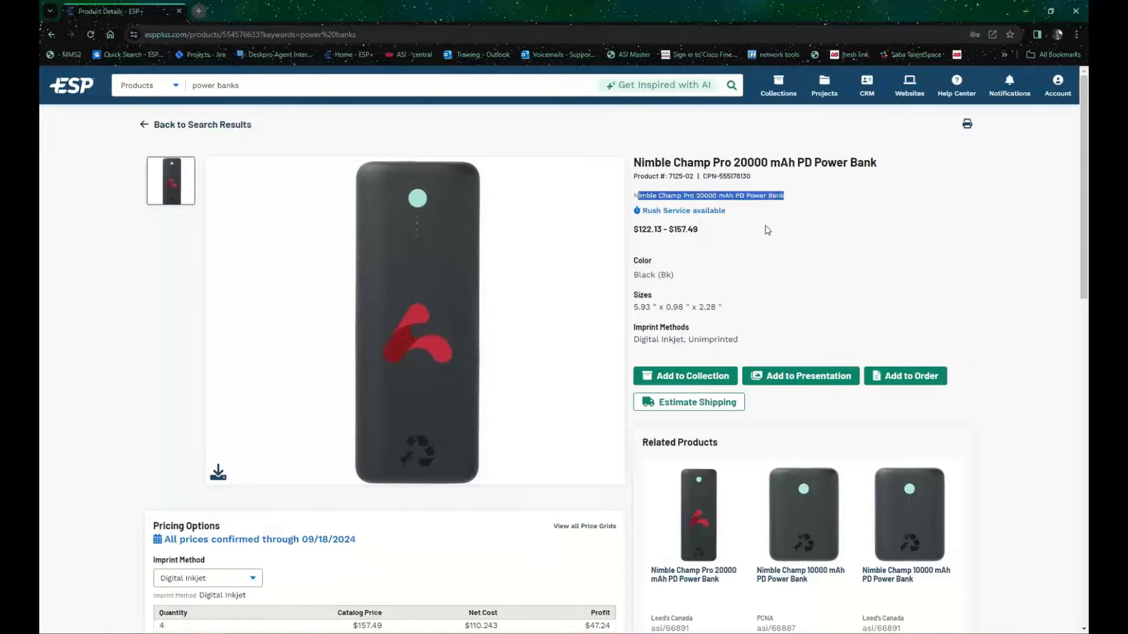
click(788, 214)
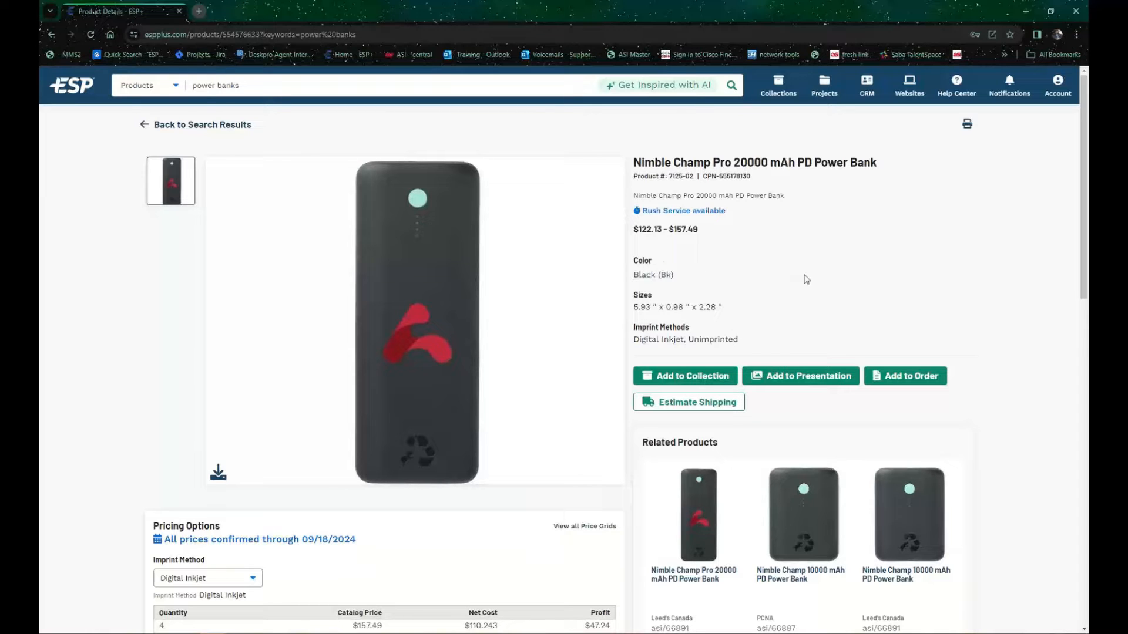
Step: Examine the product page's pricing options and preview the three related Nimble Champ power banks
scroll(757, 225, down, 1)
scroll(757, 225, down, 2)
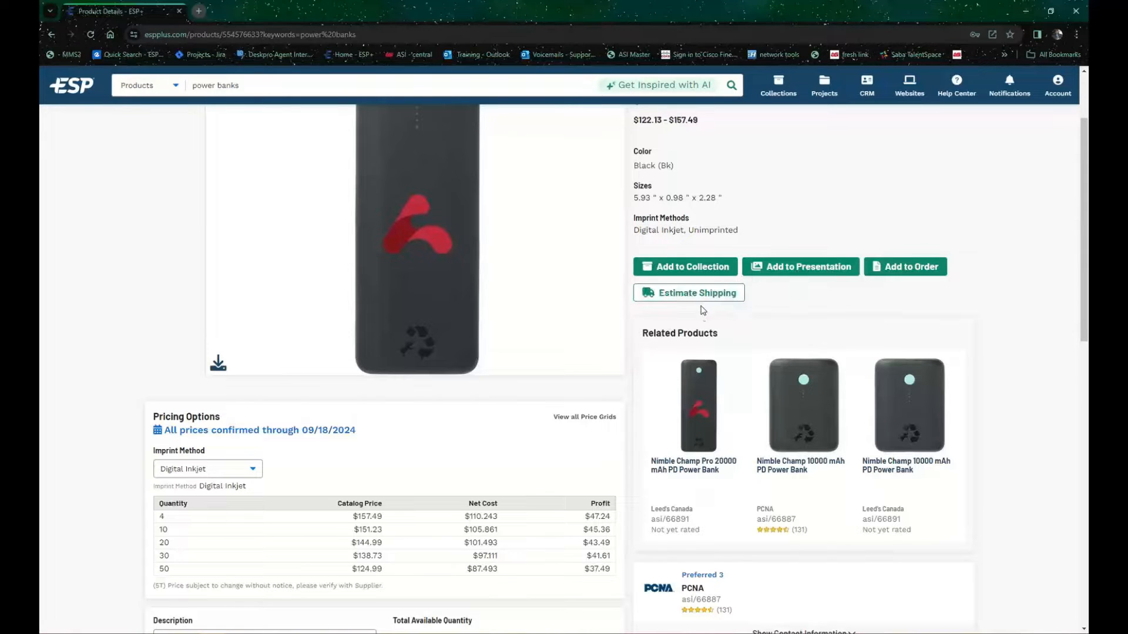
scroll(693, 336, down, 1)
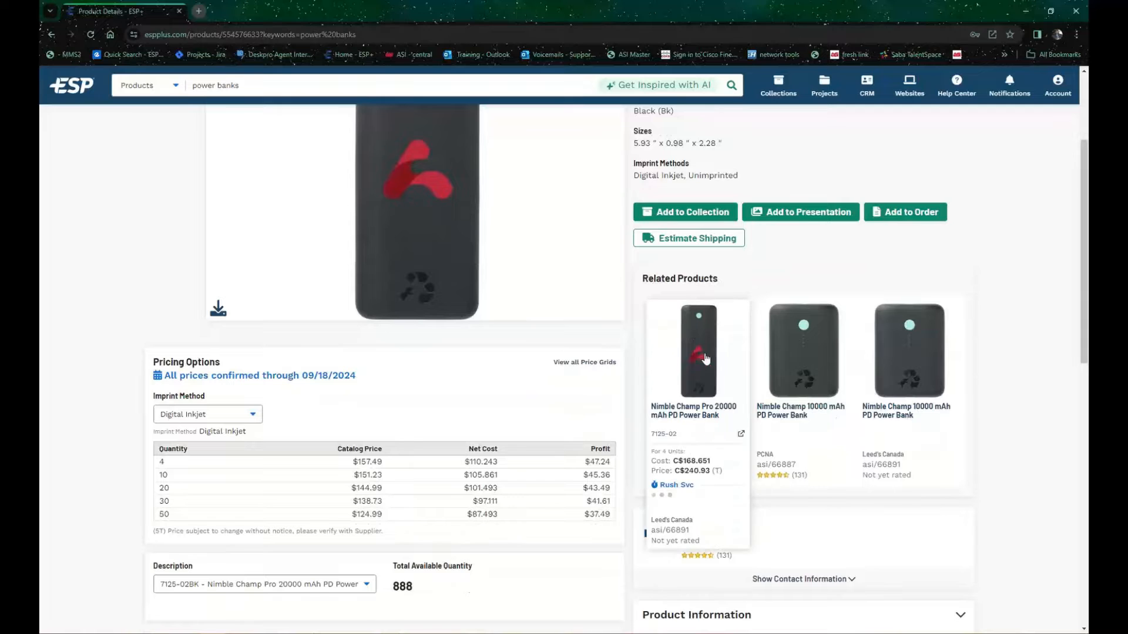
mouse_move(741, 372)
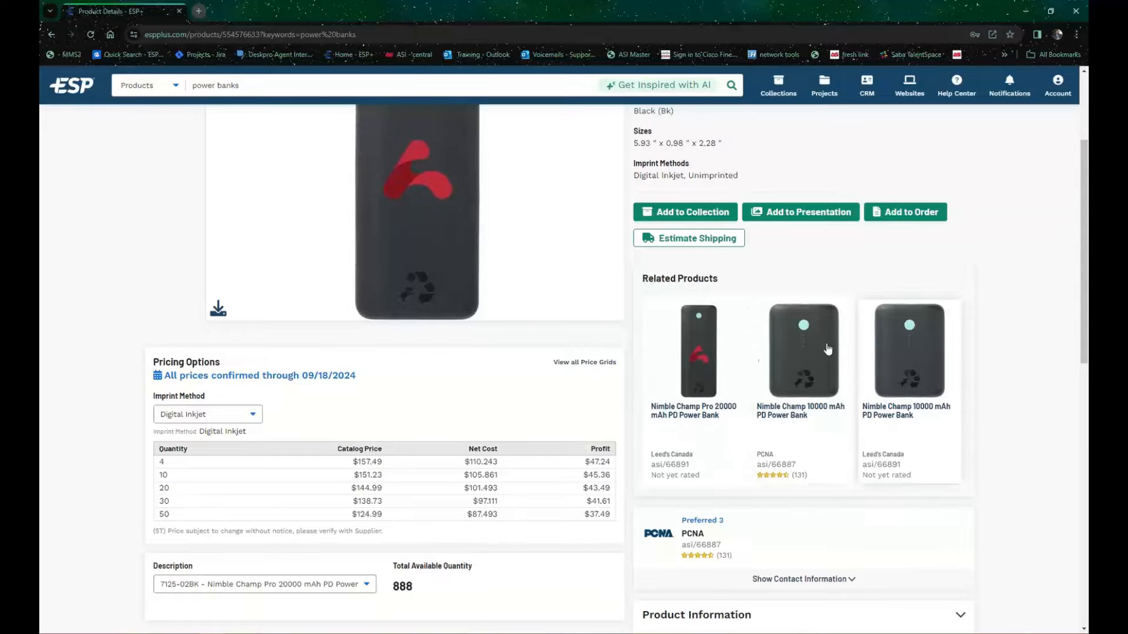
mouse_move(907, 364)
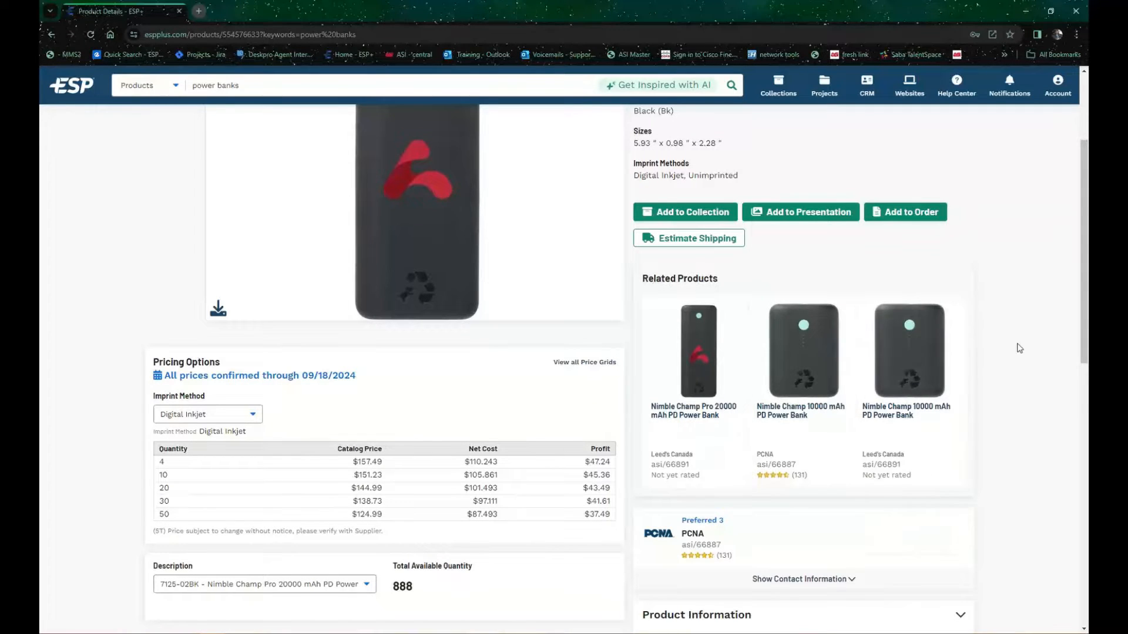
scroll(1017, 347, down, 2)
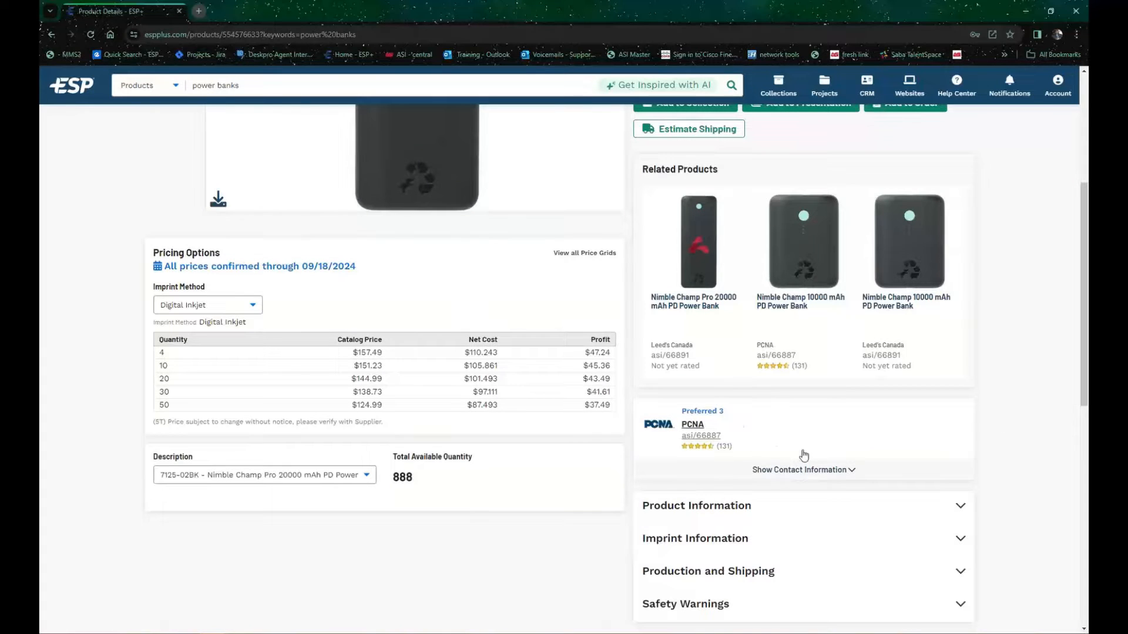
Step: Expand PCNA's supplier contact information to review it, and collapse it again
click(824, 471)
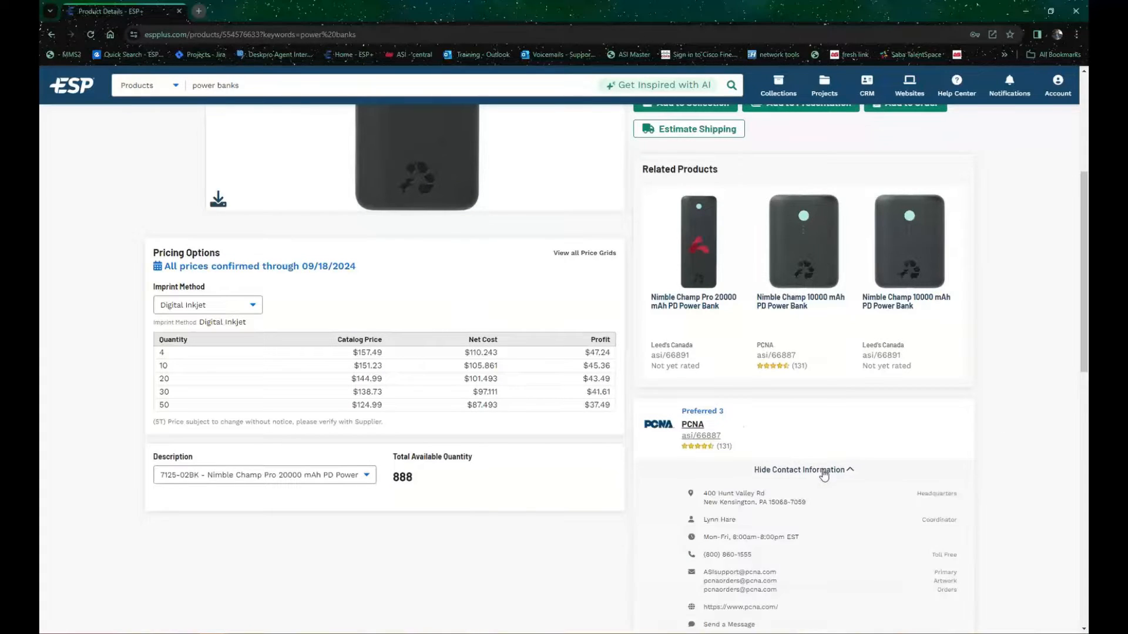
scroll(822, 468, down, 2)
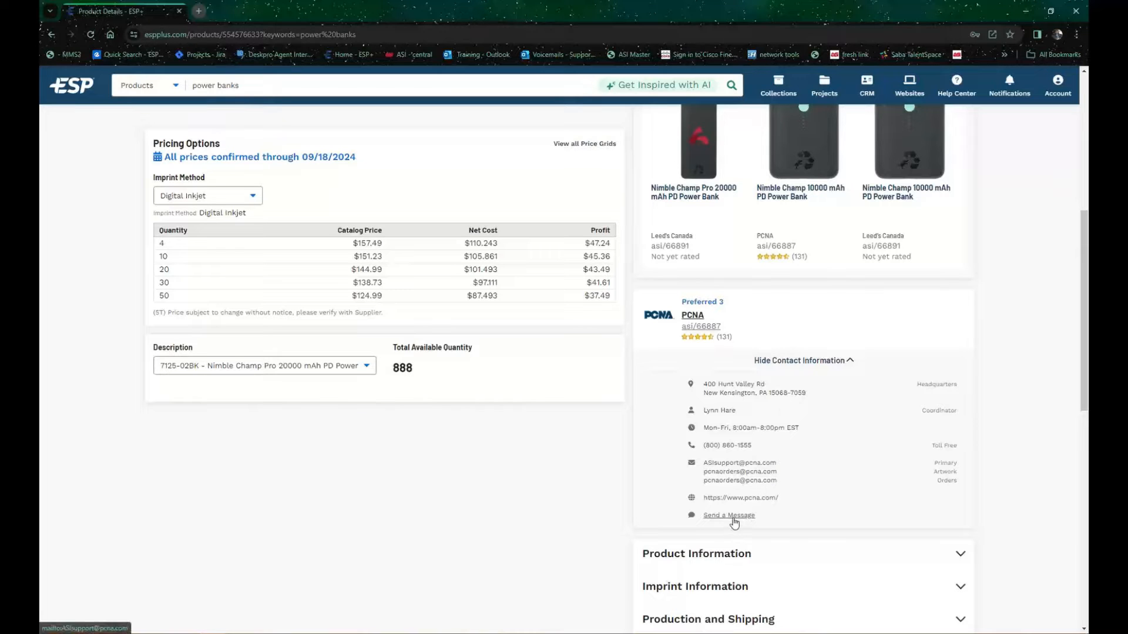
click(832, 361)
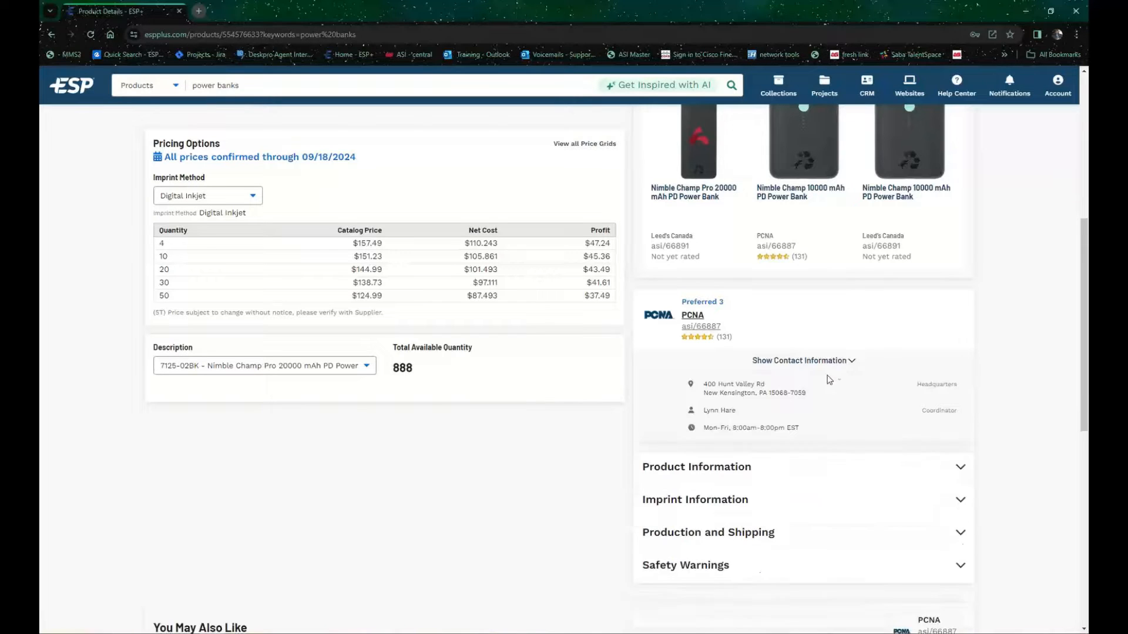
Step: Expand the power bank's Product Information section, review its description and specifications, and collapse it again
scroll(789, 380, down, 1)
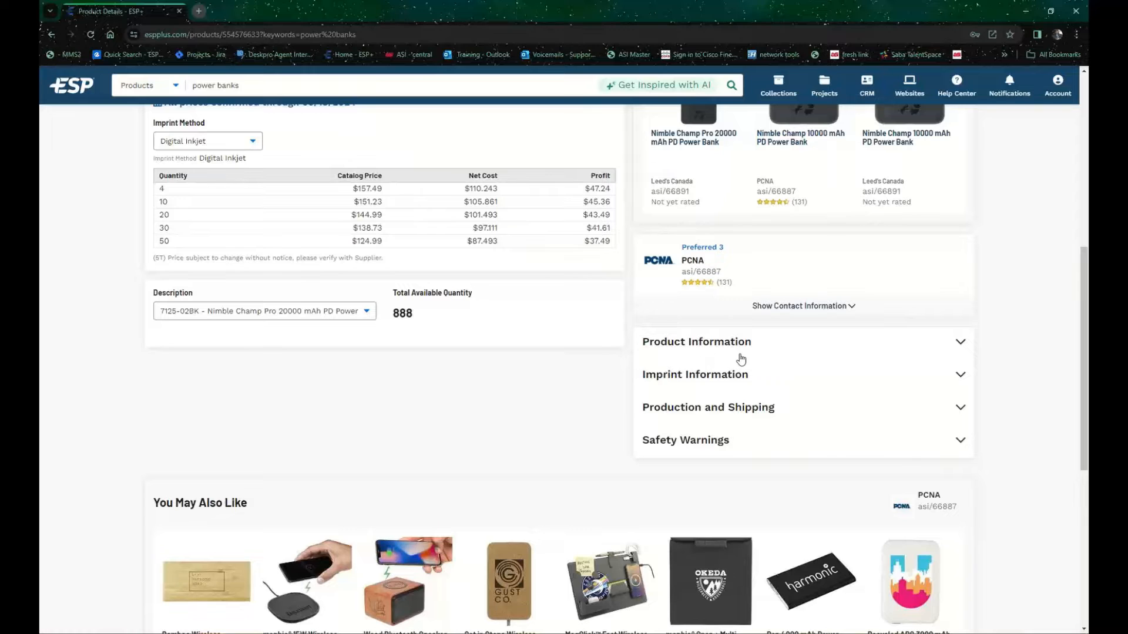
click(747, 347)
scroll(758, 361, down, 3)
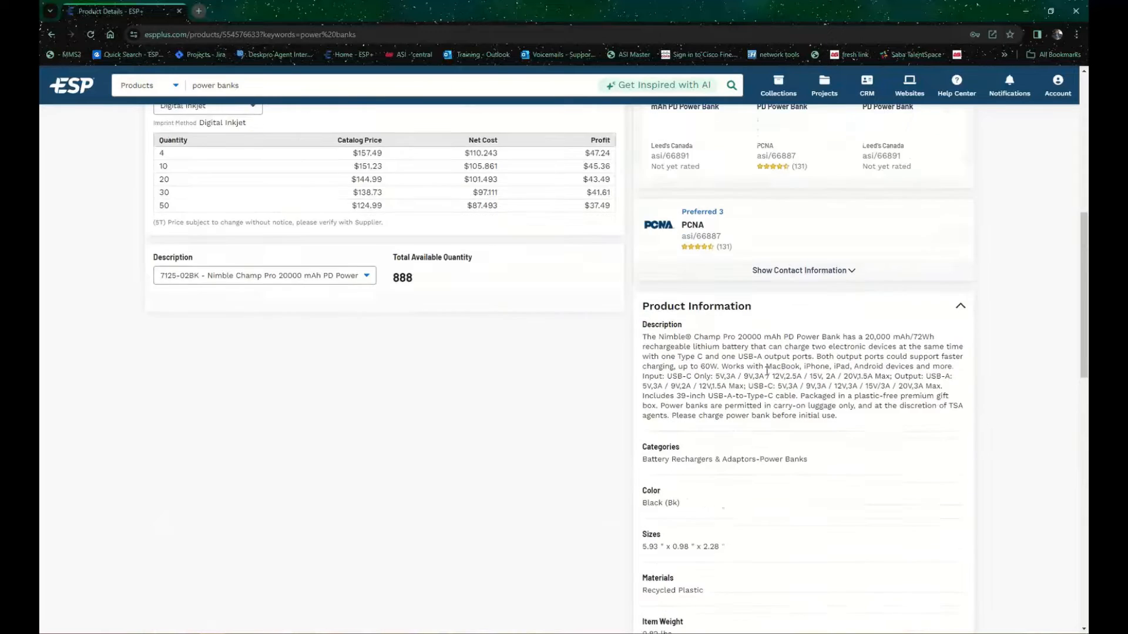
scroll(768, 374, down, 4)
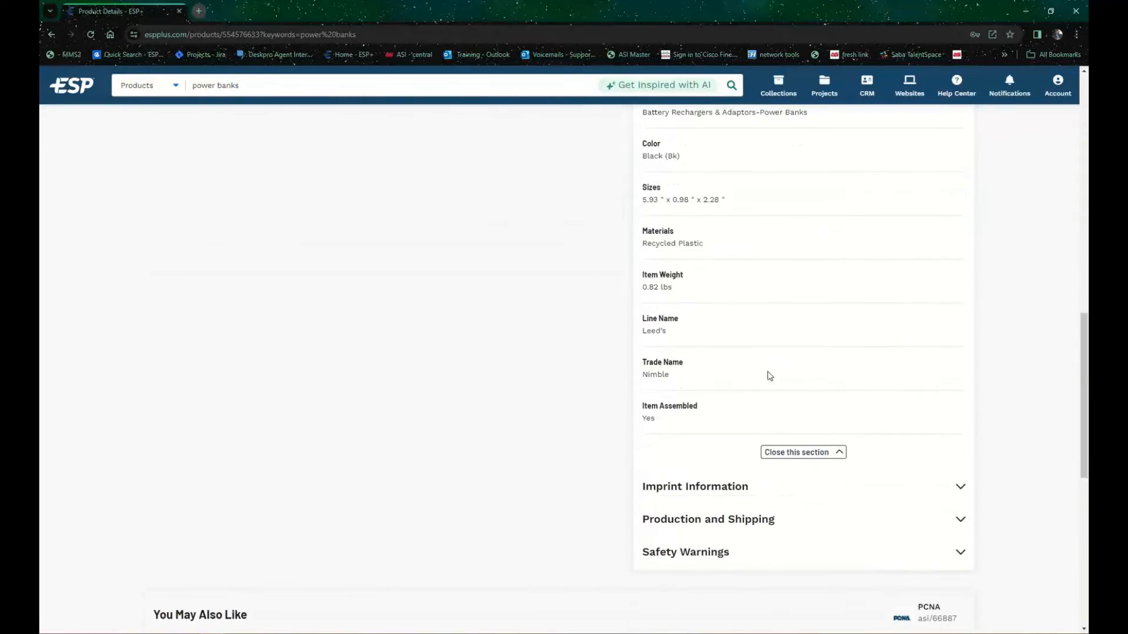
scroll(769, 374, up, 1)
scroll(770, 374, up, 2)
scroll(769, 375, up, 2)
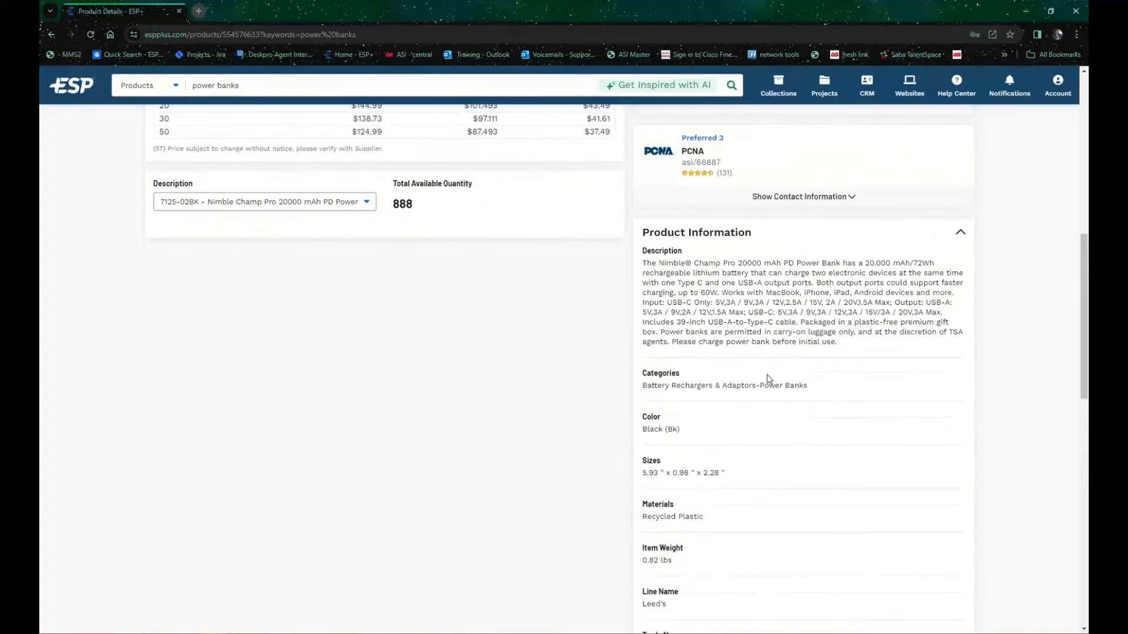
click(959, 233)
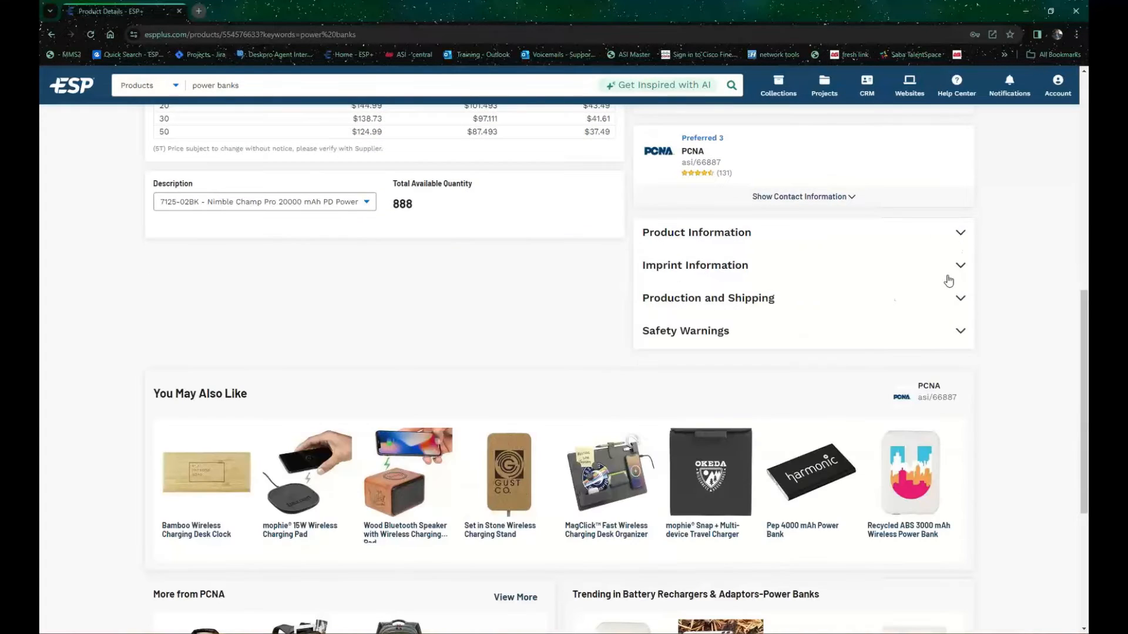
Step: Expand the Imprint Information section to review the imprint methods, locations and sizes, and collapse it
click(747, 271)
scroll(788, 316, up, 1)
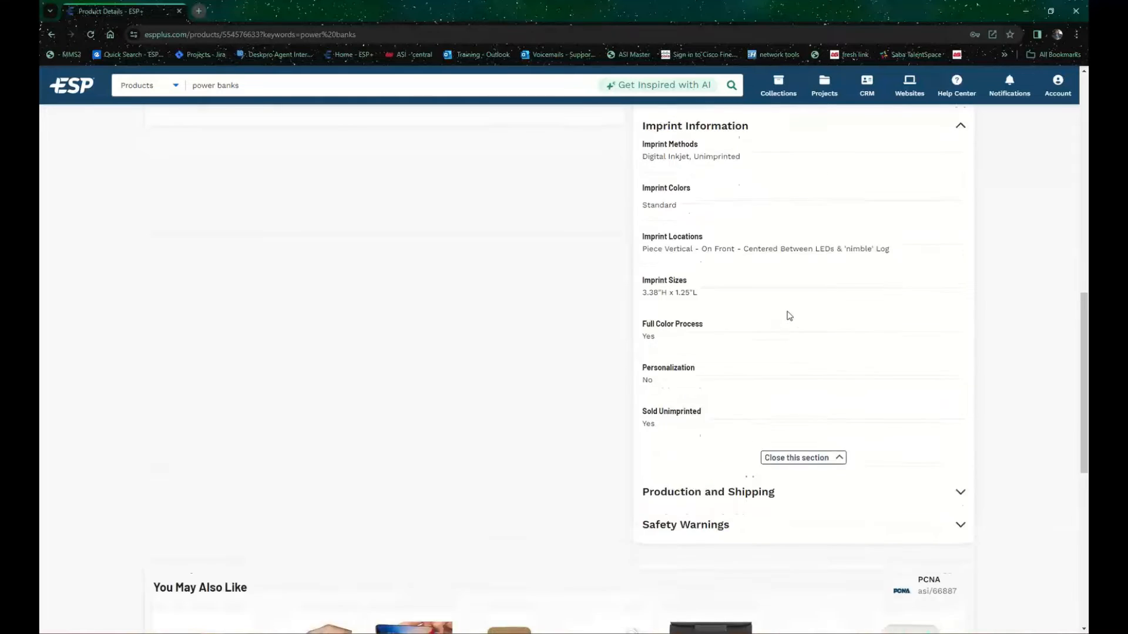
click(960, 159)
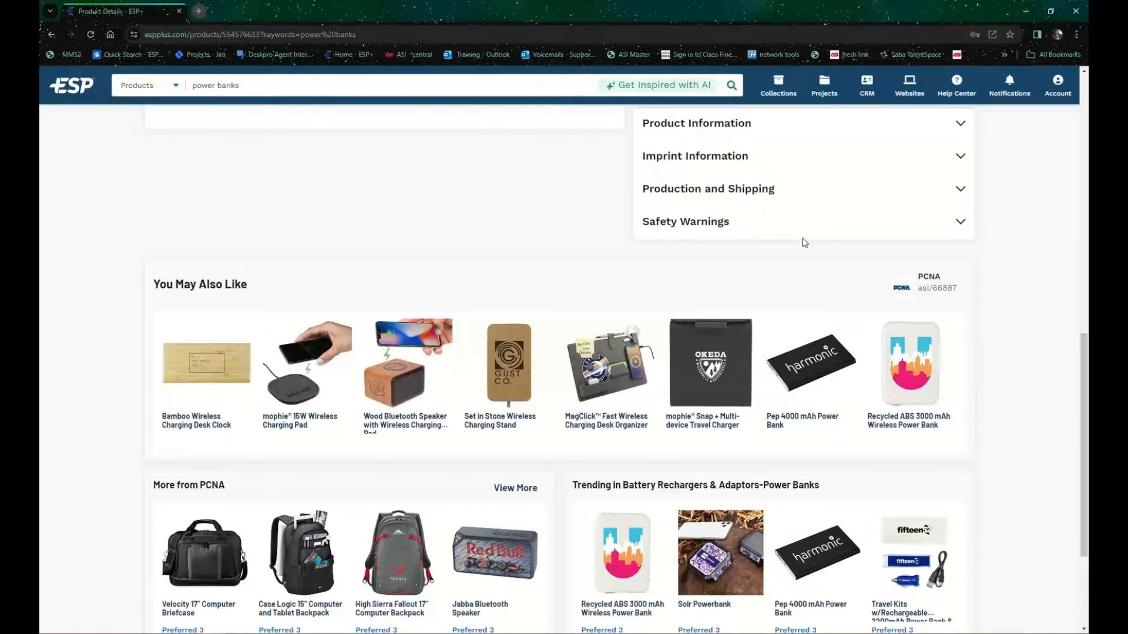
Step: Examine the product suggestions under You May Also Like, More from PCNA and Trending in Battery Rechargers & Adaptors-Power Banks
scroll(731, 220, up, 3)
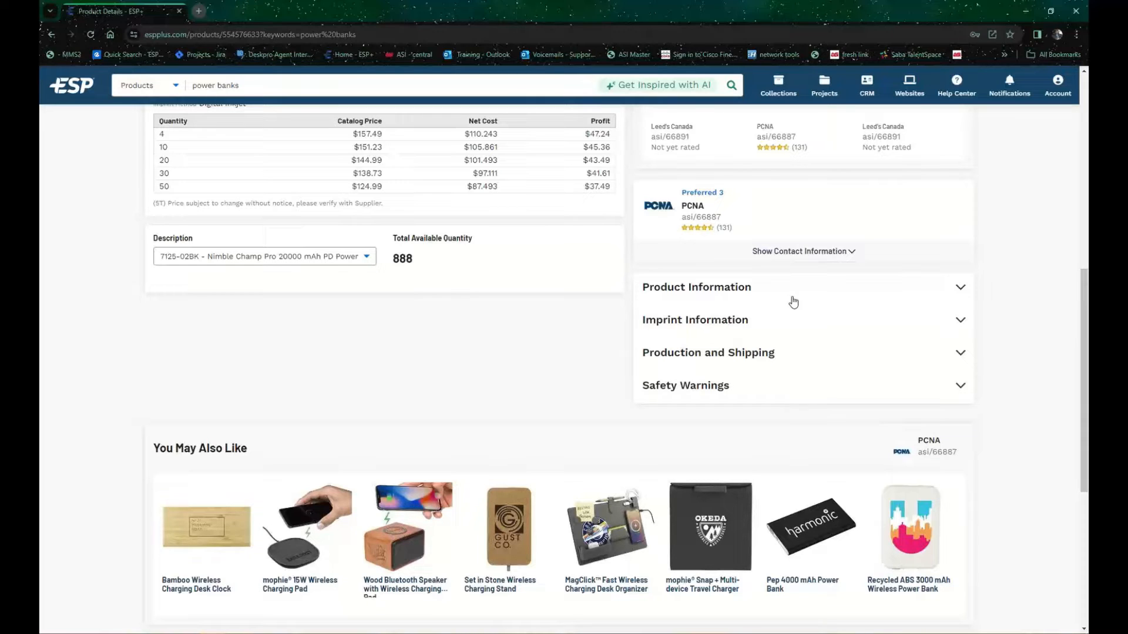
scroll(794, 294, up, 1)
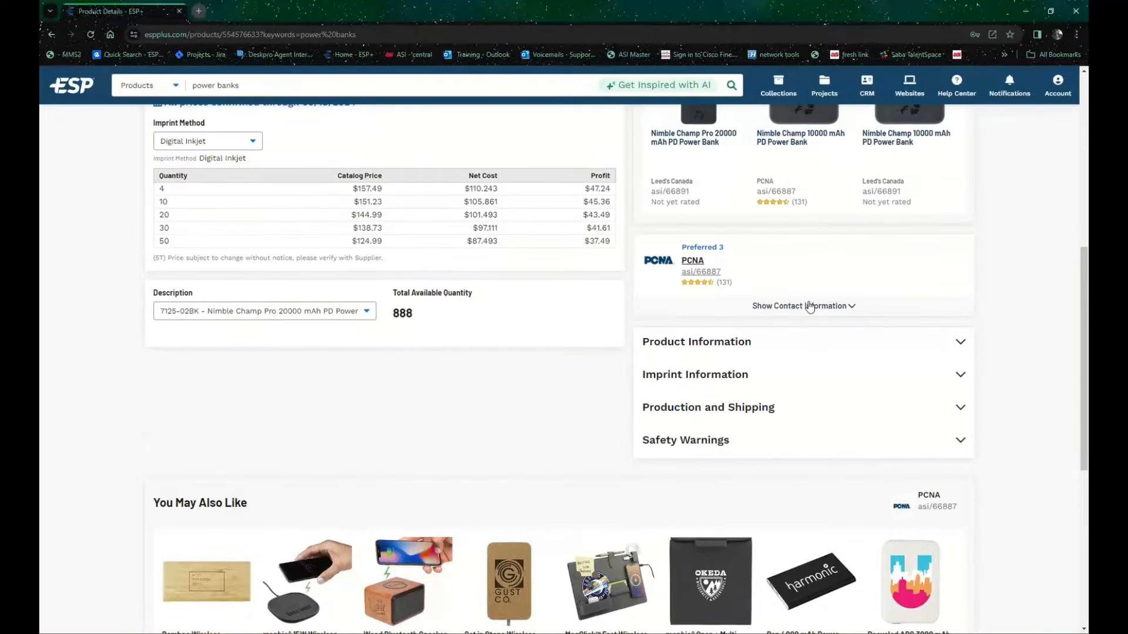
scroll(809, 306, down, 3)
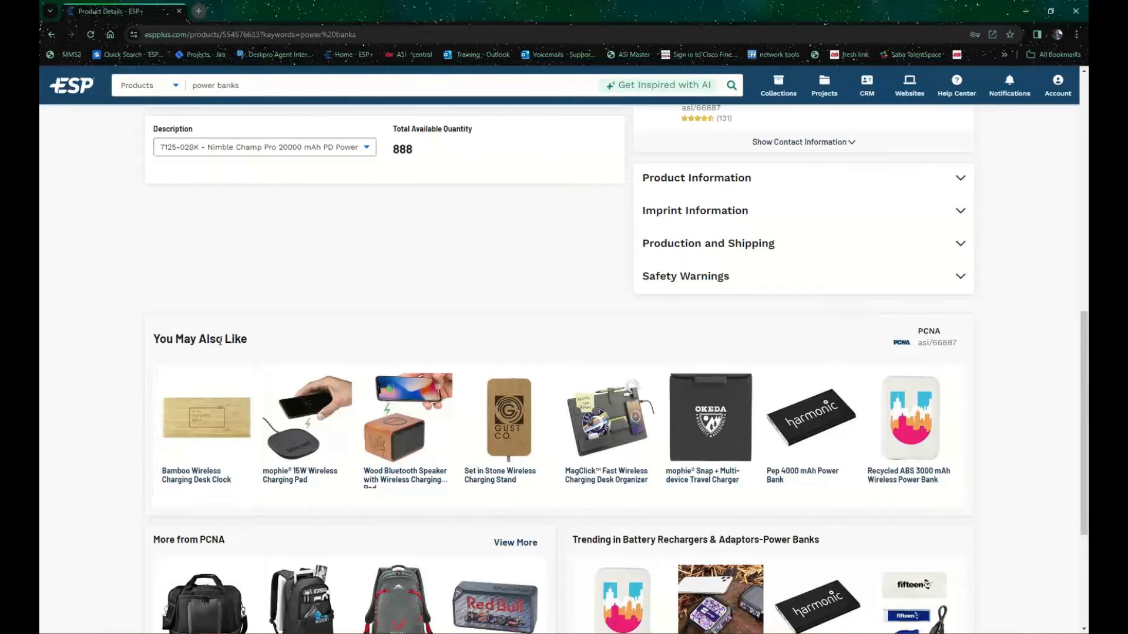
scroll(220, 342, down, 3)
scroll(323, 460, down, 1)
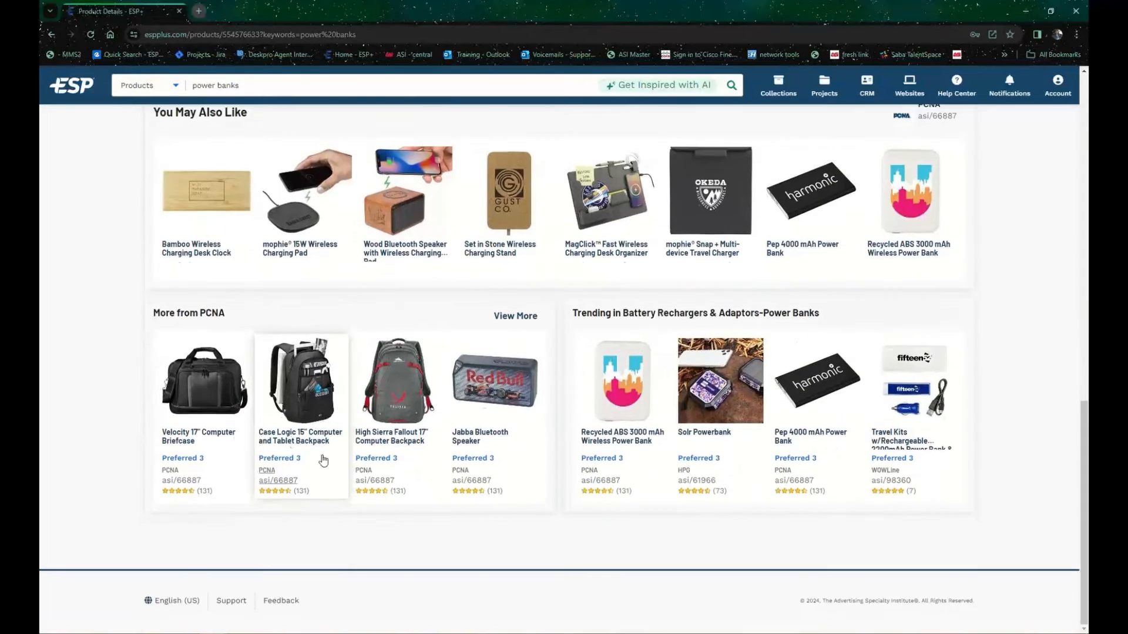
scroll(323, 460, up, 10)
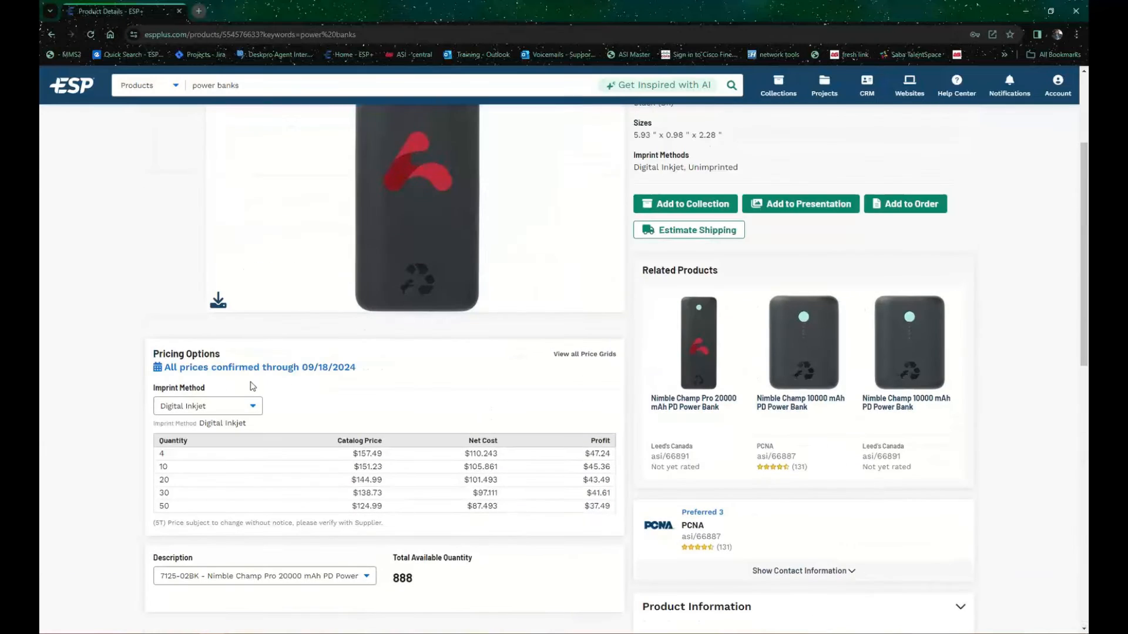
scroll(353, 376, up, 1)
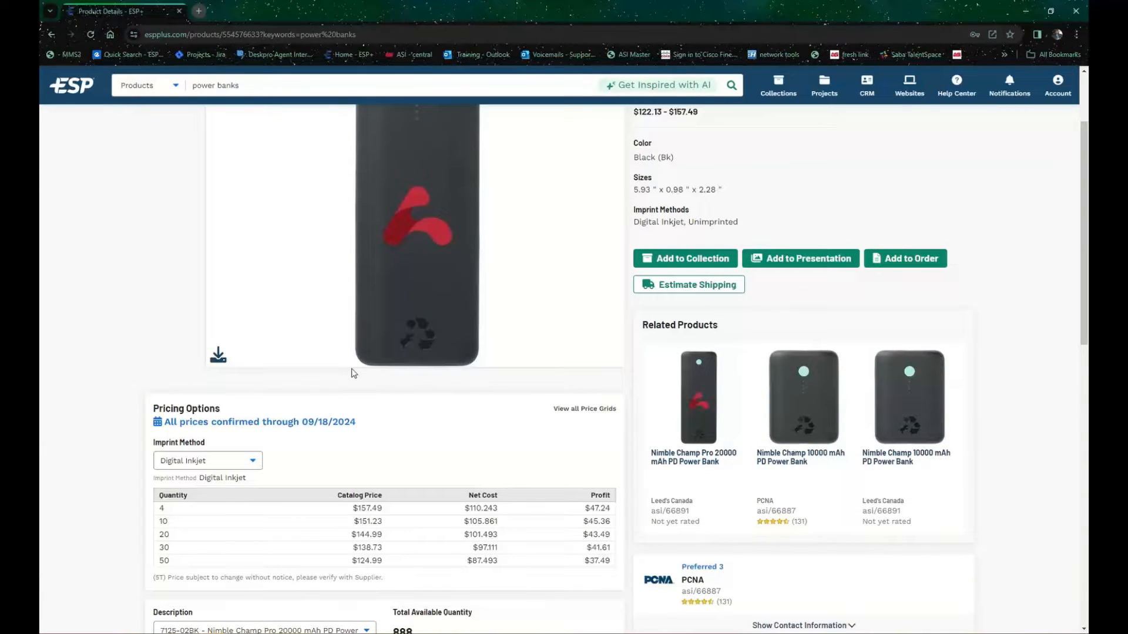
Step: View the Unimprinted pricing with the quantity 1 profit highlighted, and return the imprint method to Digital Inkjet
scroll(353, 374, down, 2)
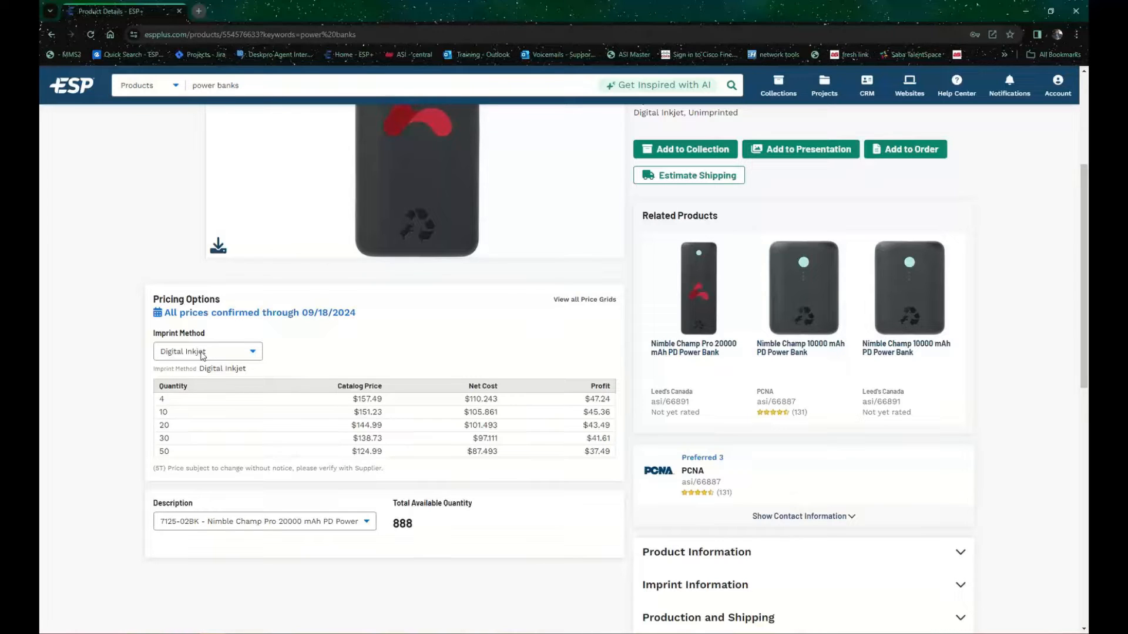
click(203, 354)
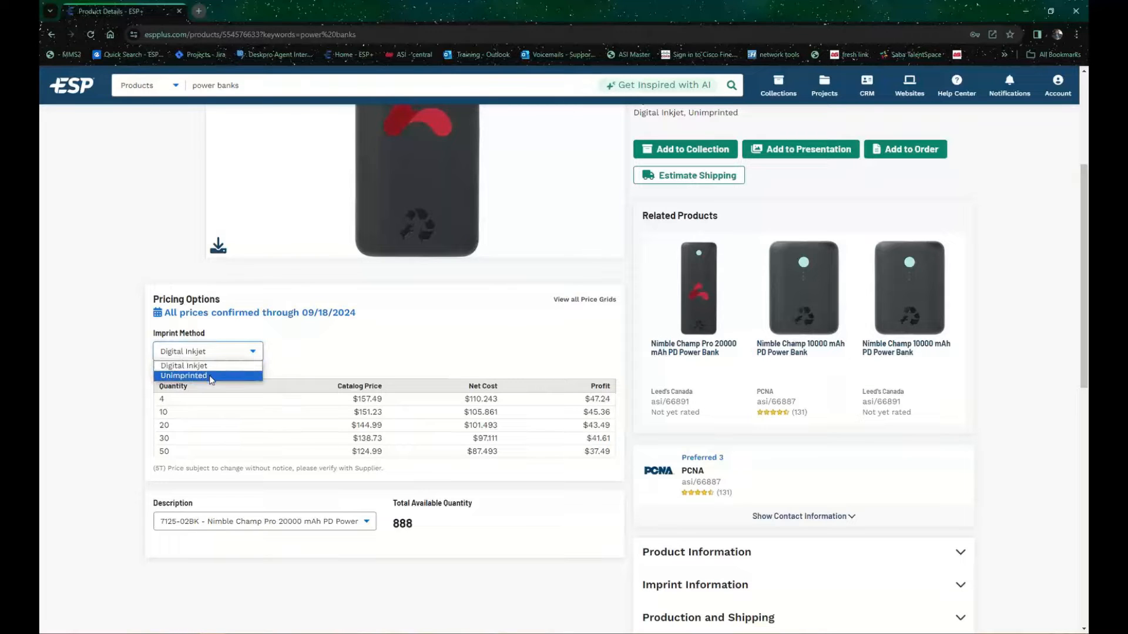
click(211, 377)
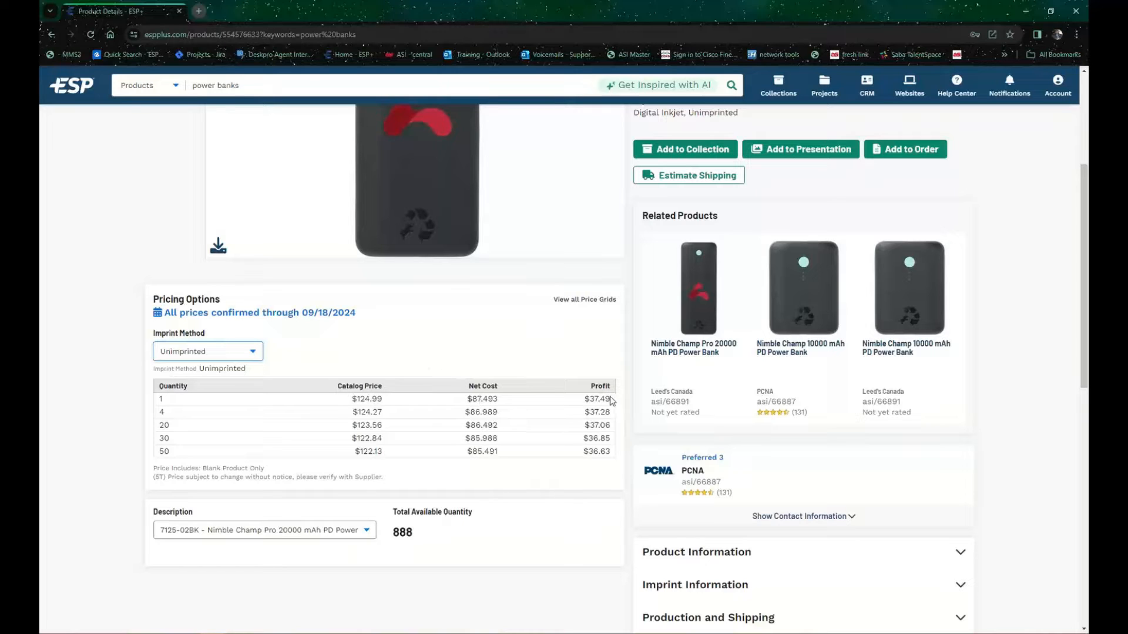
drag(611, 399, 590, 399)
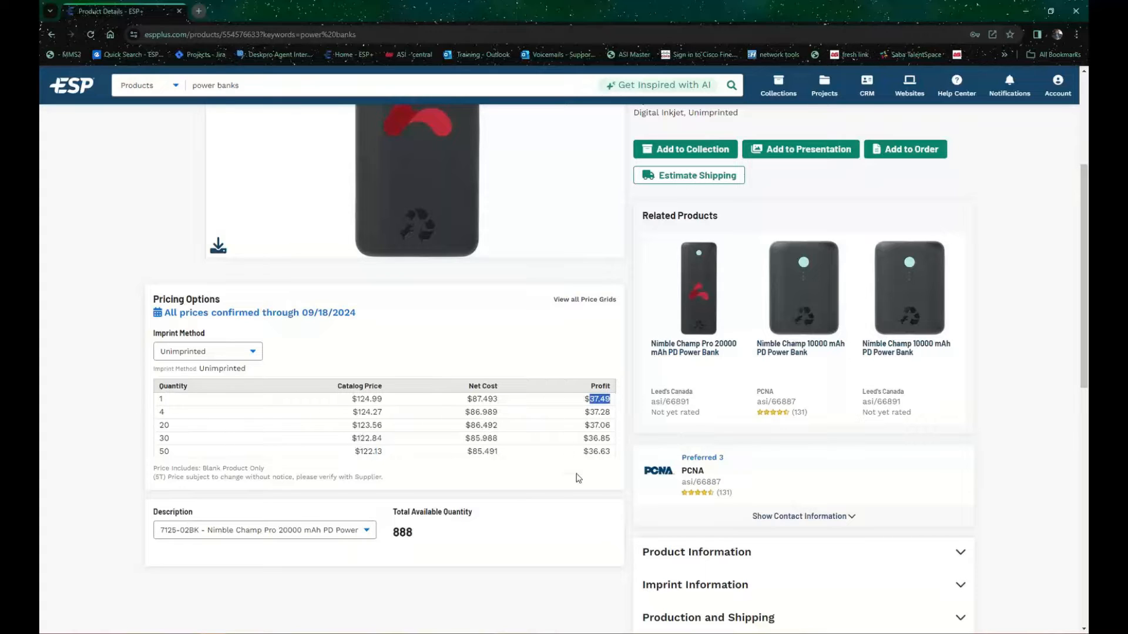
click(251, 355)
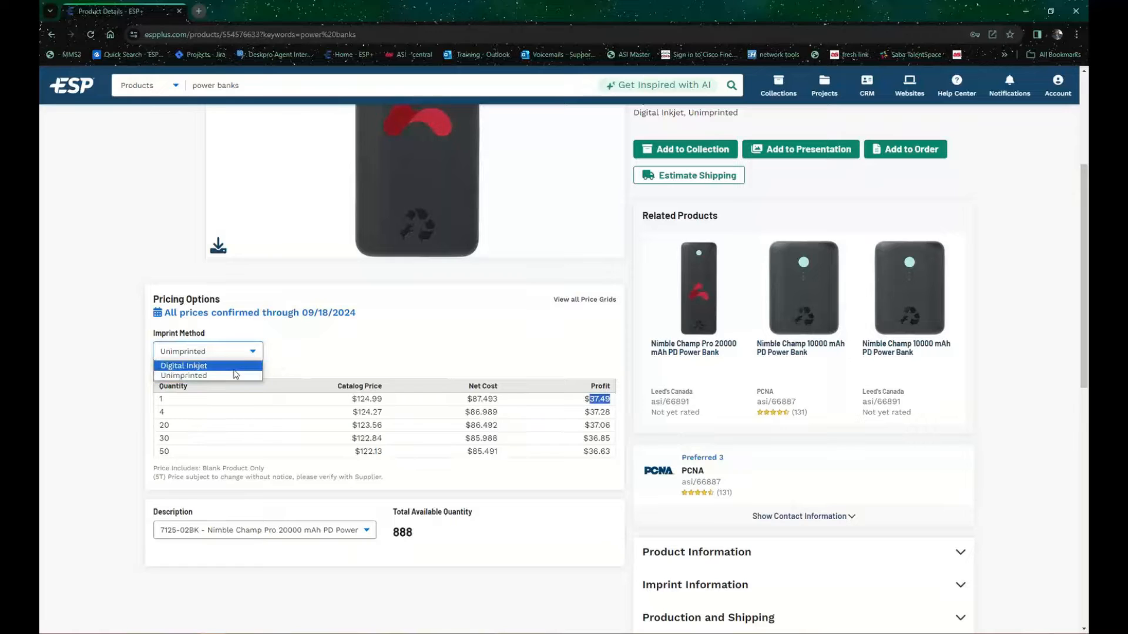
click(238, 366)
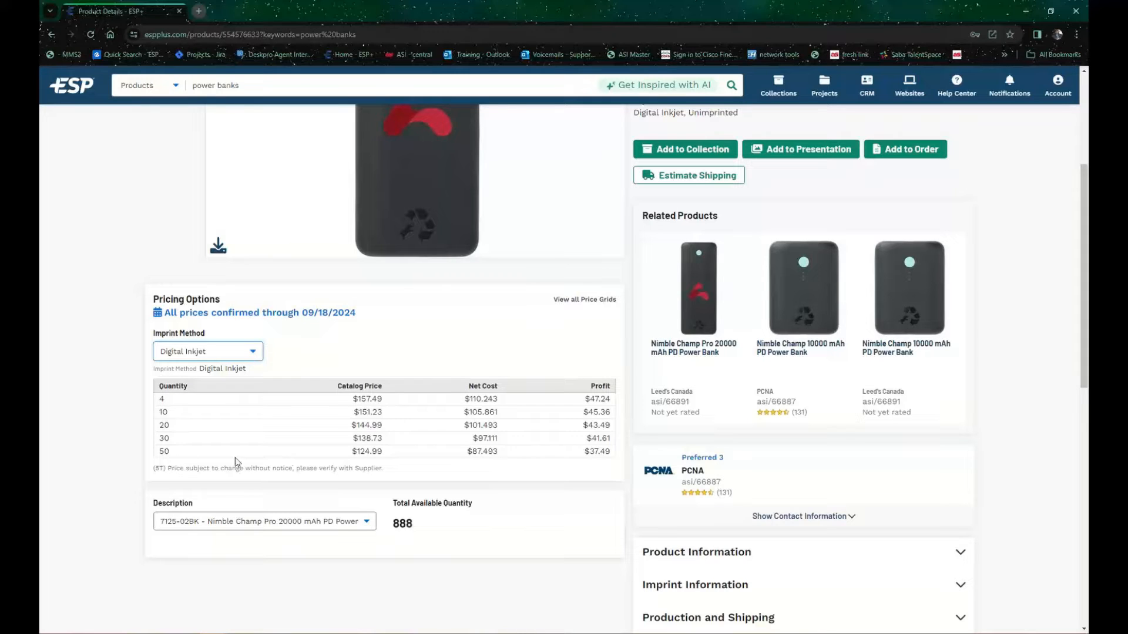
Step: Highlight the Digital Inkjet catalog price for quantity 50 and check which product variants the stock description offers
mouse_move(360, 451)
mouse_down()
mouse_move(383, 448)
mouse_move(350, 455)
mouse_up()
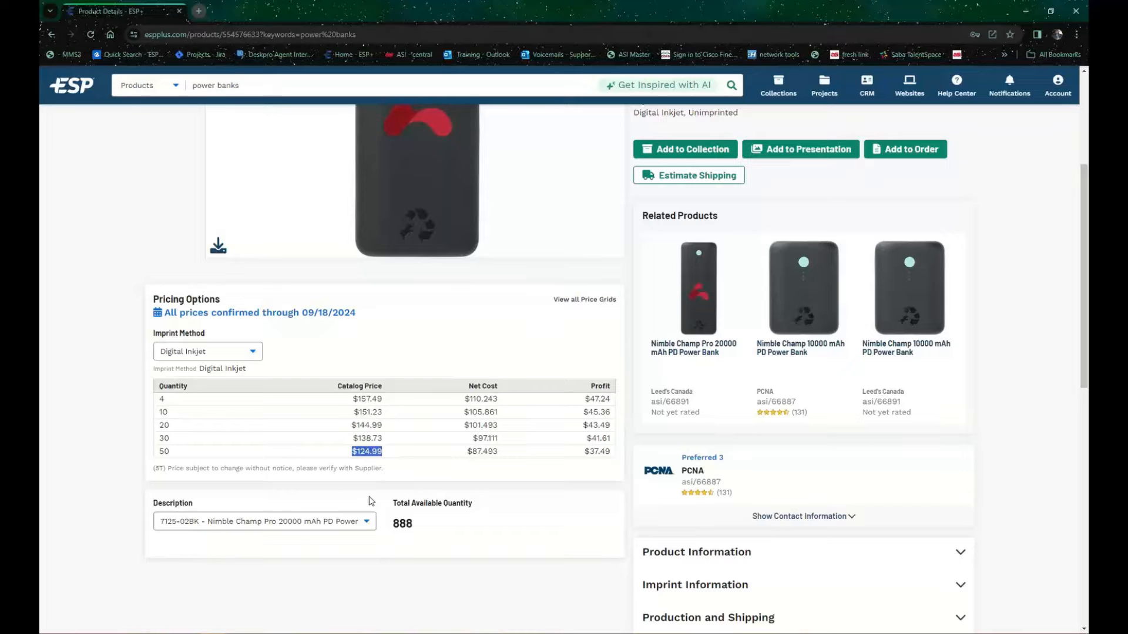
click(365, 522)
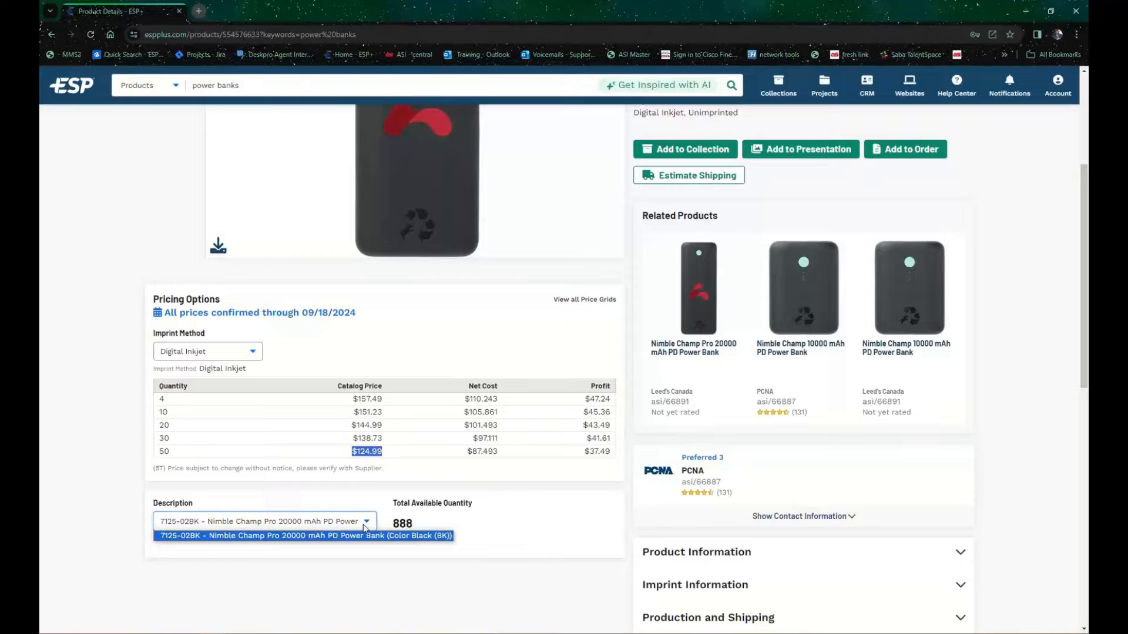
click(311, 557)
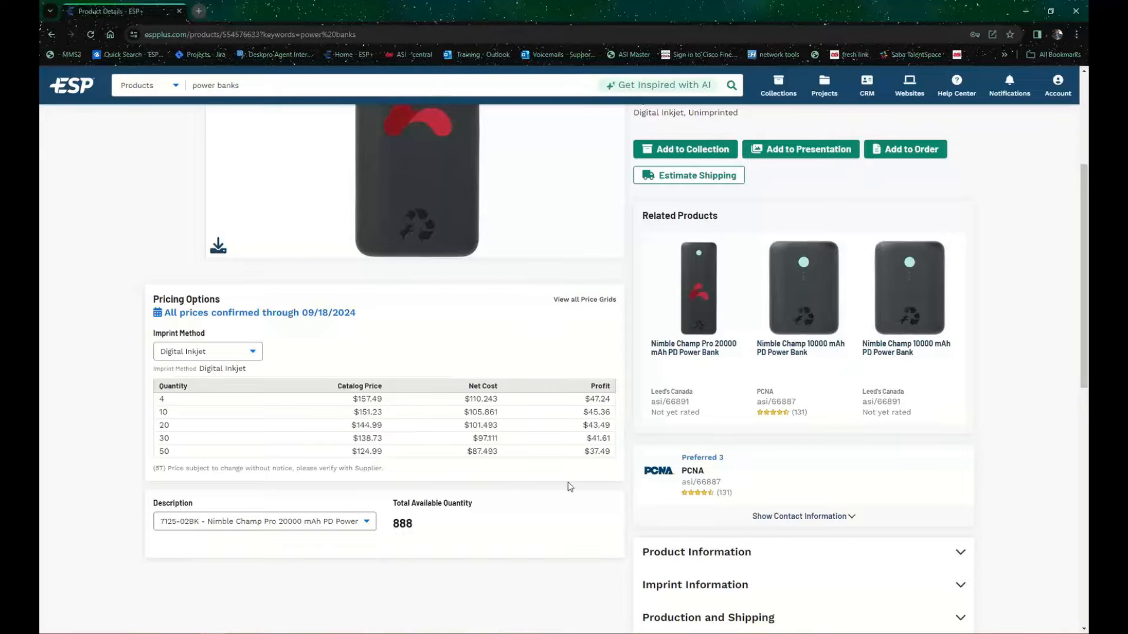
Step: Get shipping estimates for the power bank using the prefilled package details, and clear and close the Shipping Estimator
scroll(573, 376, up, 4)
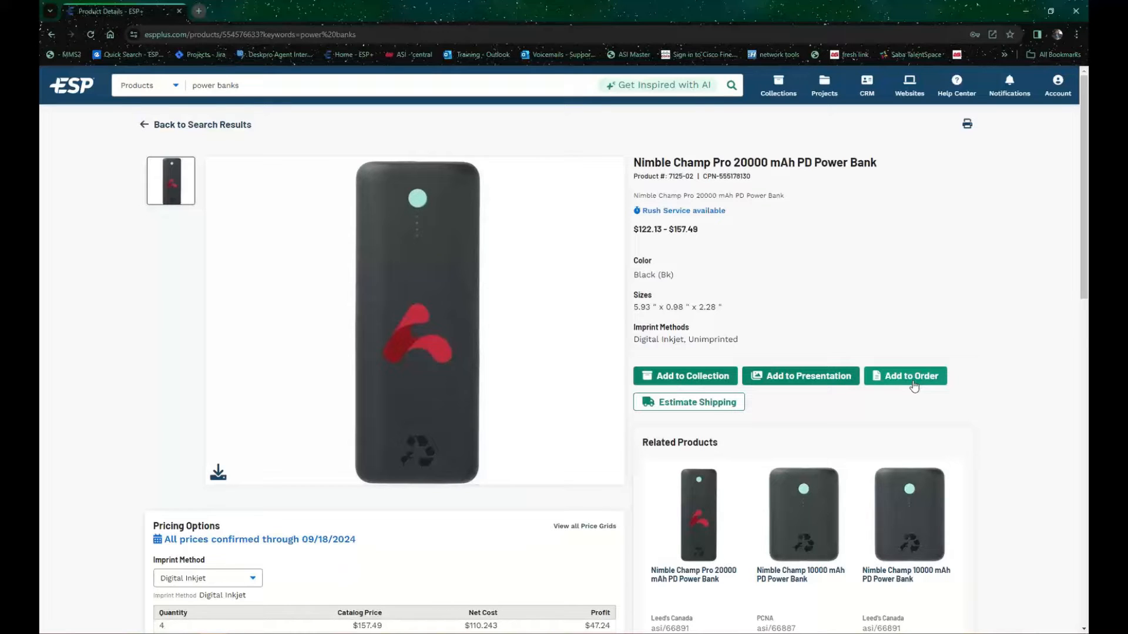
click(691, 406)
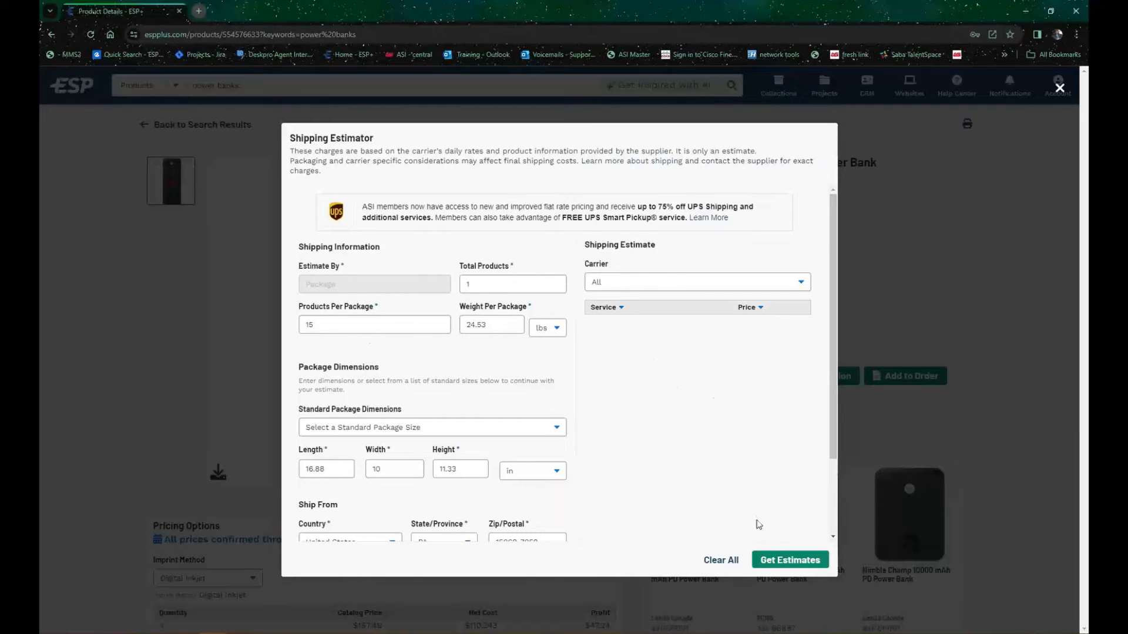
click(793, 560)
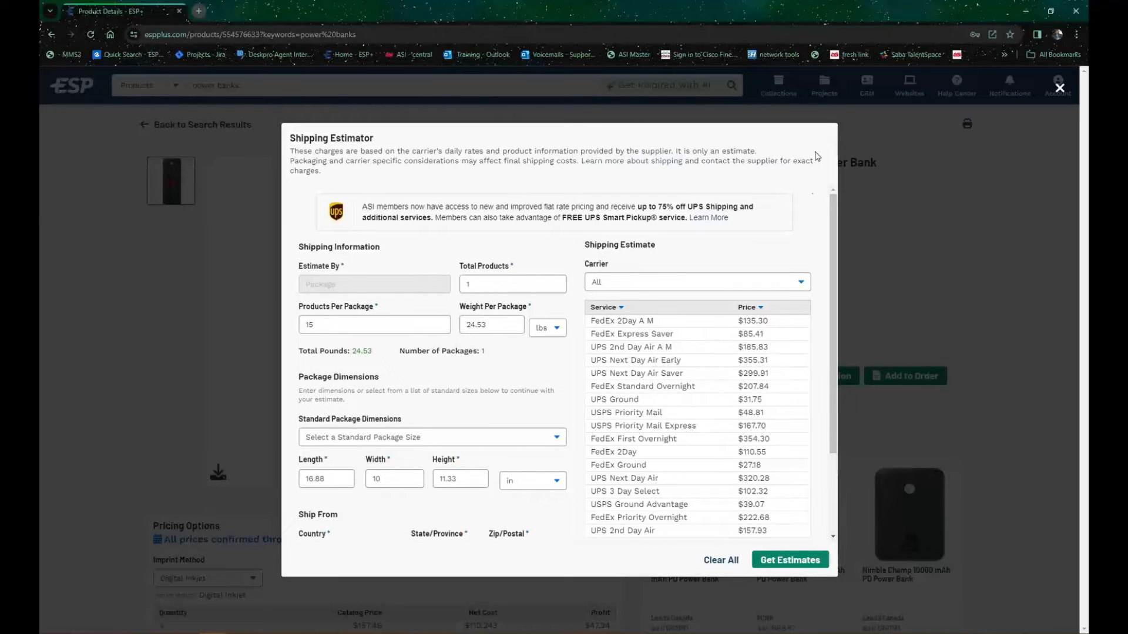
click(726, 564)
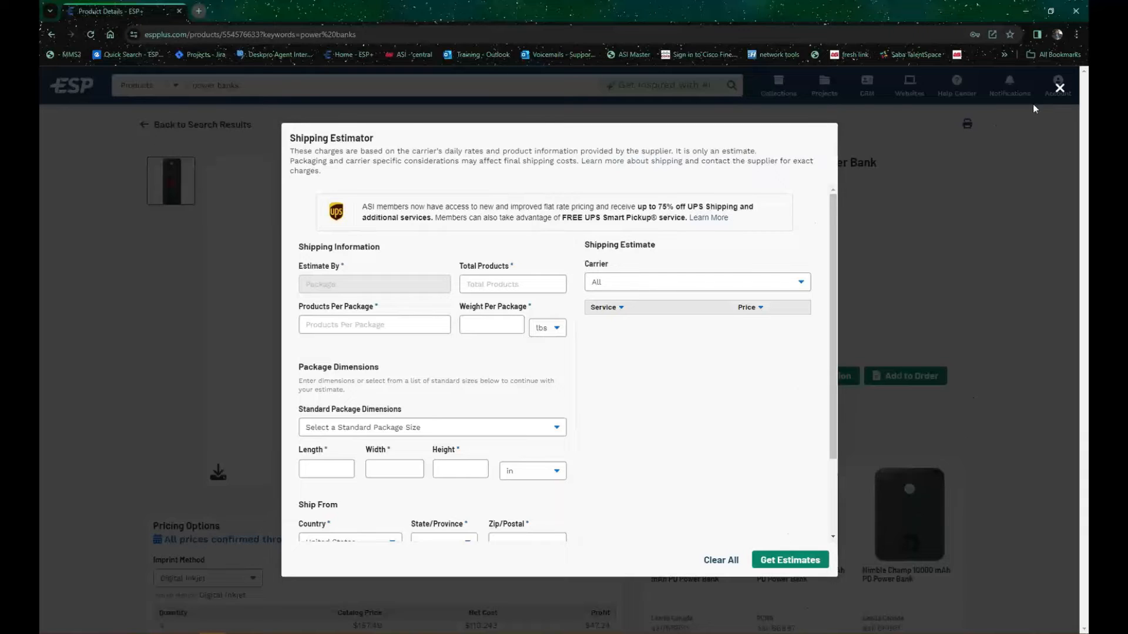
click(1060, 94)
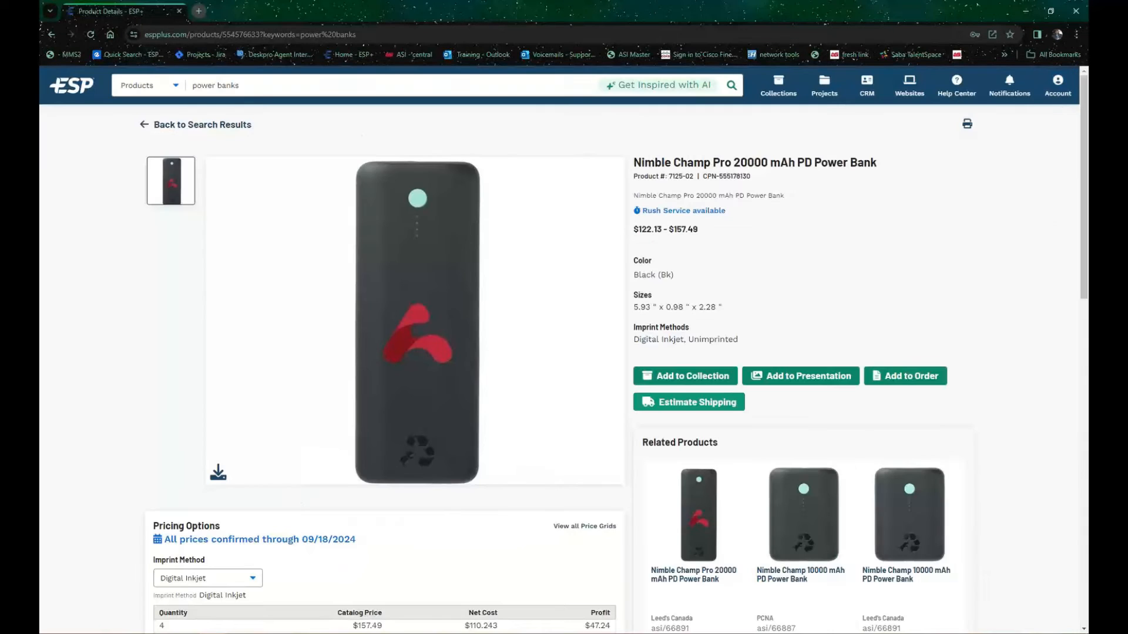
Step: Add the power bank to a new collection titled "Power banks 24", leaving the description blank
click(699, 379)
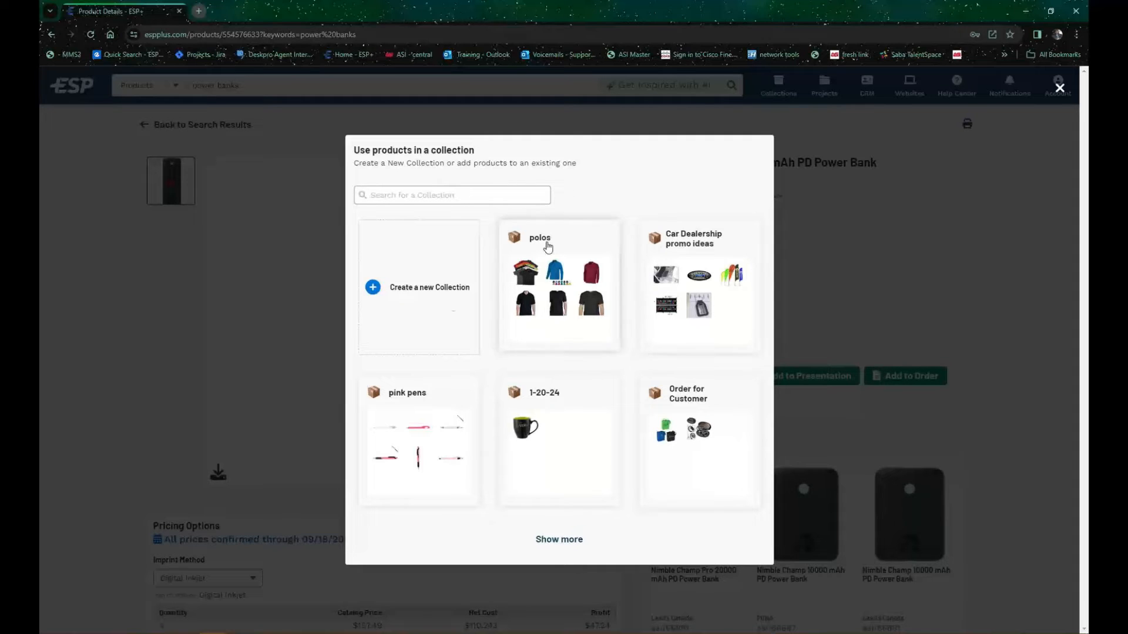
click(419, 288)
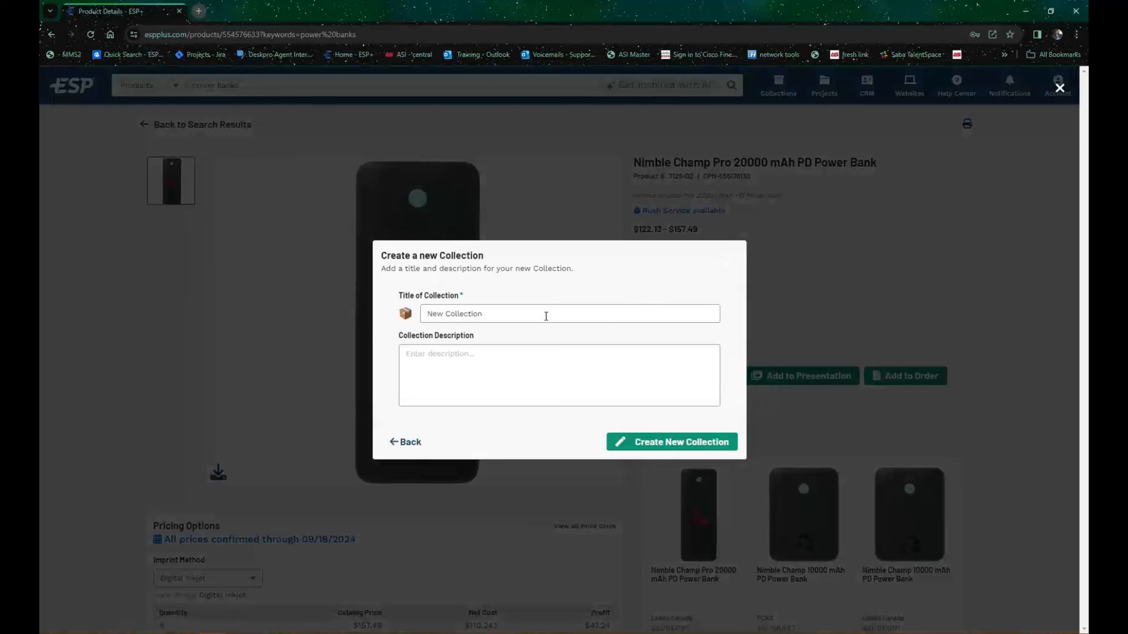
drag(546, 314, 378, 322)
text(POwer)
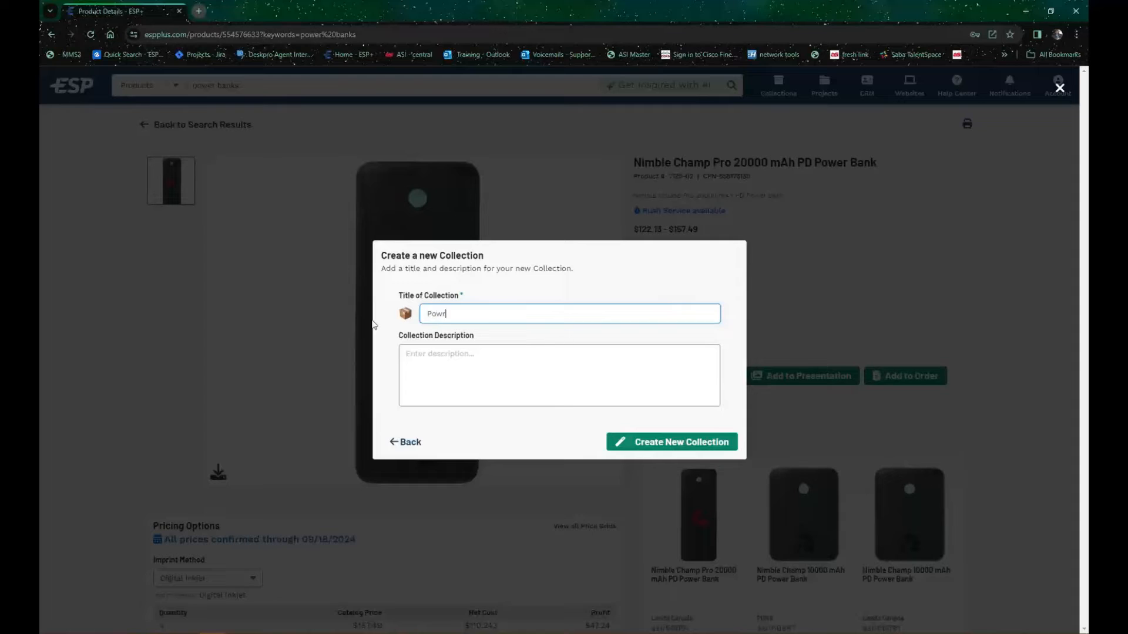
text(banks 24)
click(444, 343)
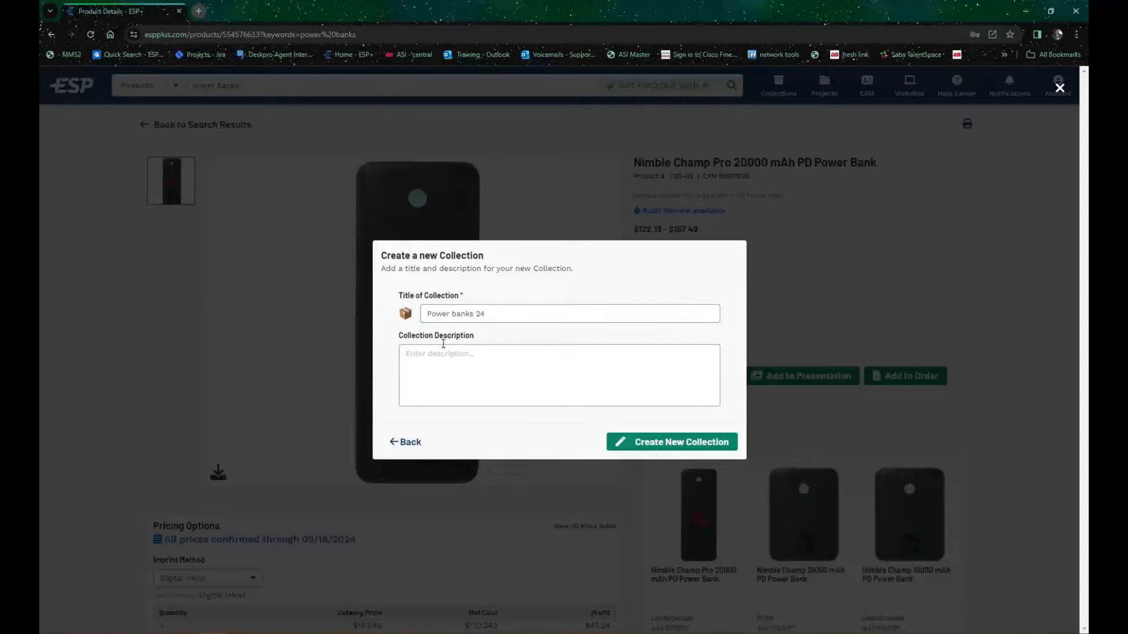
click(448, 350)
drag(479, 339, 471, 337)
click(715, 443)
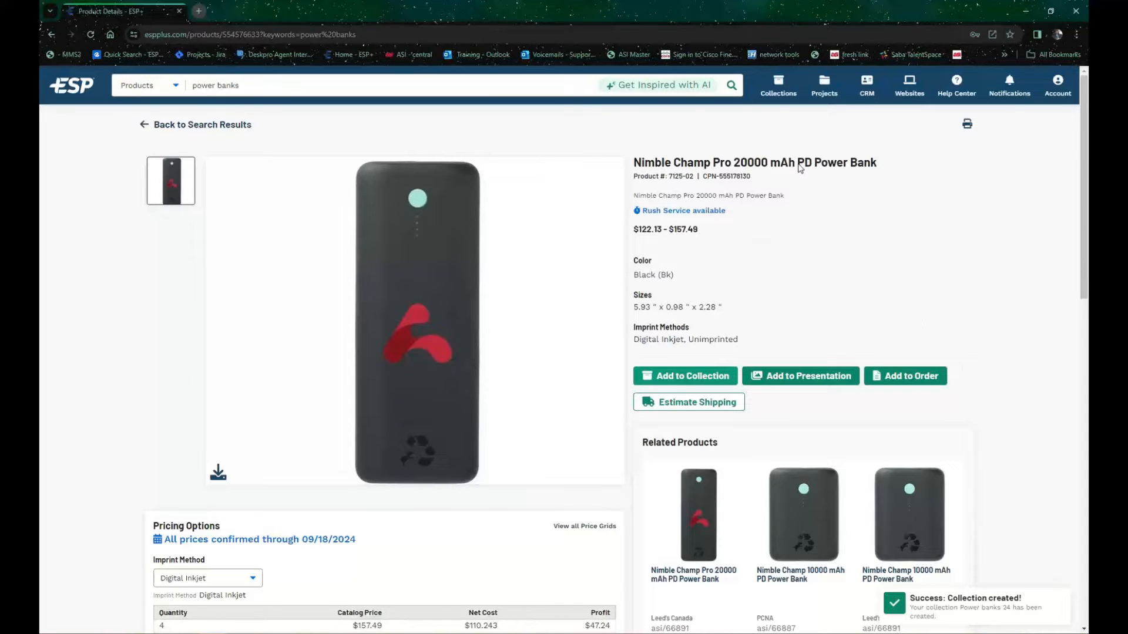
Step: Open the full Collections page from the recent collections list, and bring up the recent collections list again
click(778, 93)
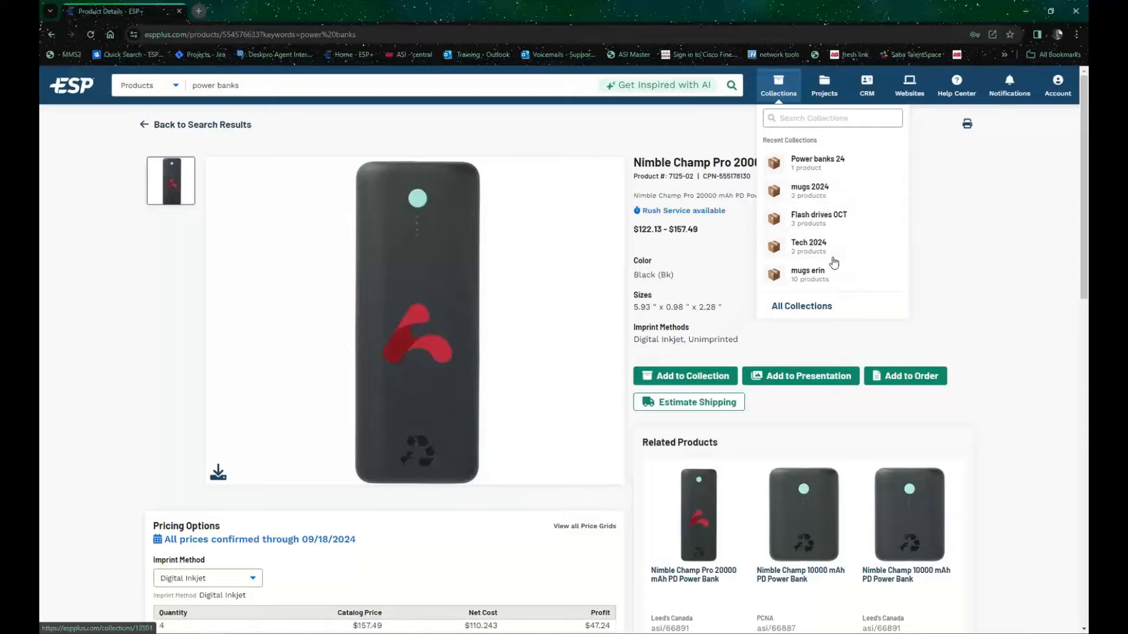
click(830, 307)
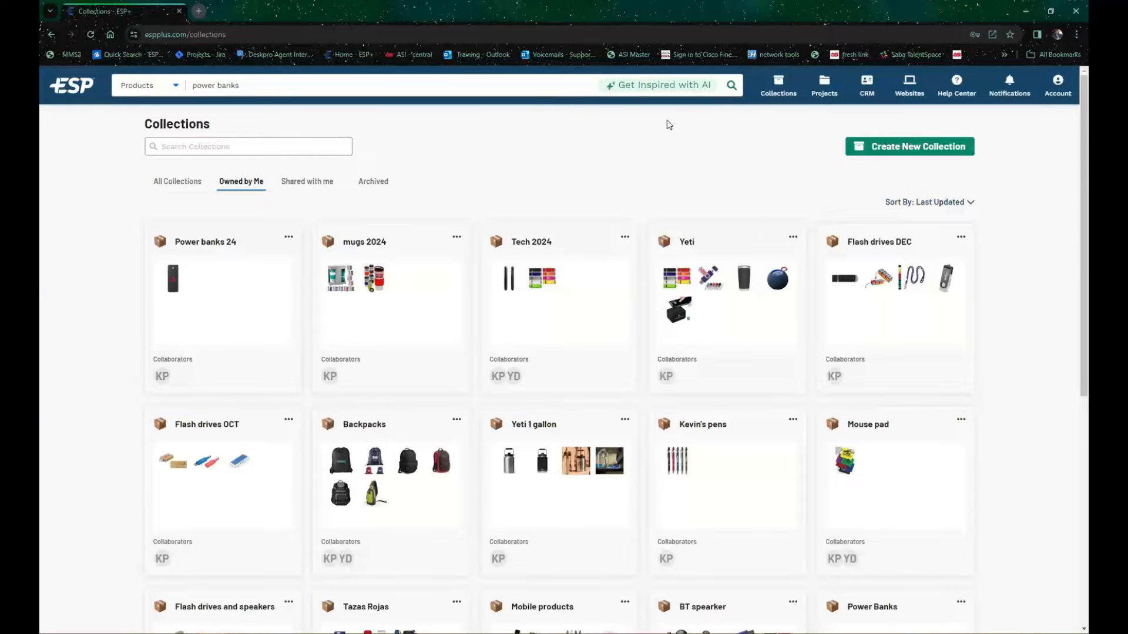
click(793, 95)
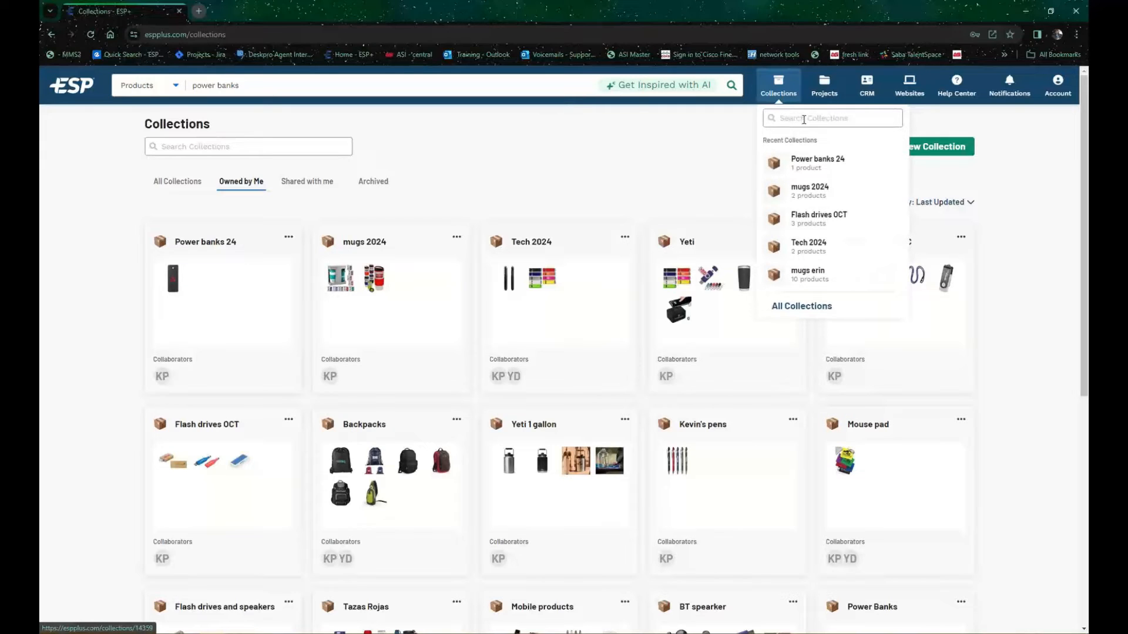
Step: Review the collections shared with me and the archived collections, and return to the collections owned by me
click(489, 160)
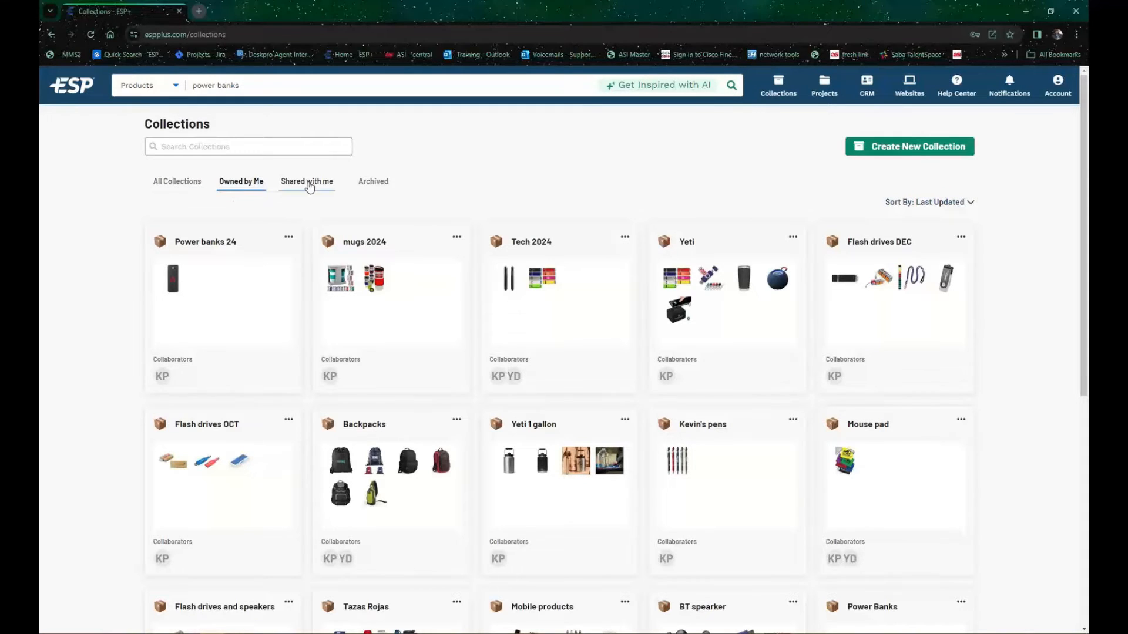
click(309, 185)
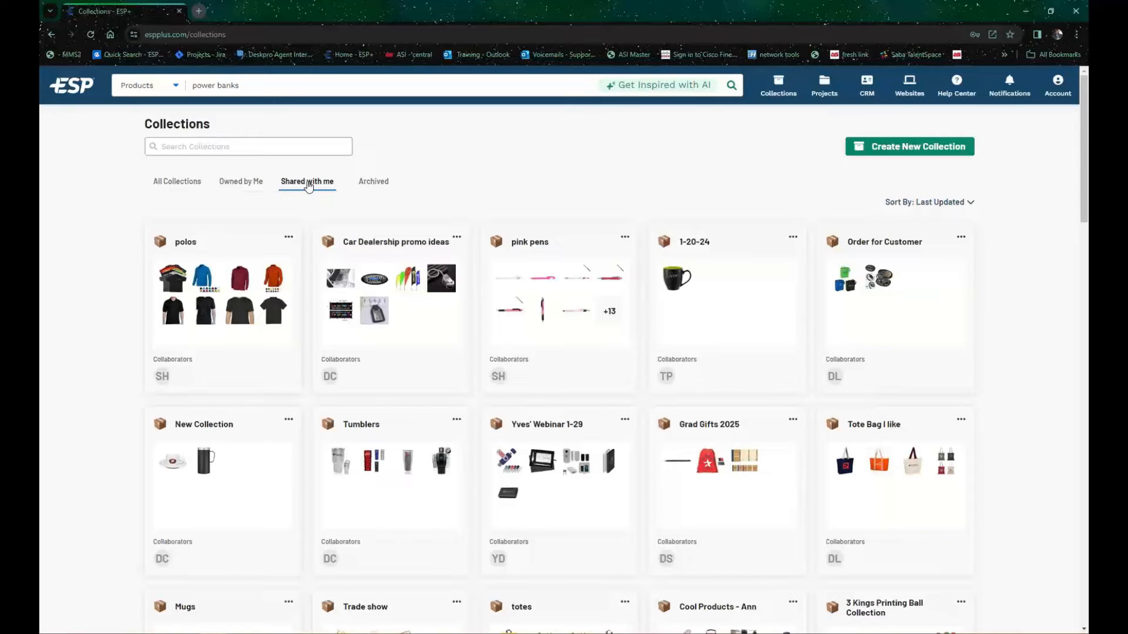
click(373, 181)
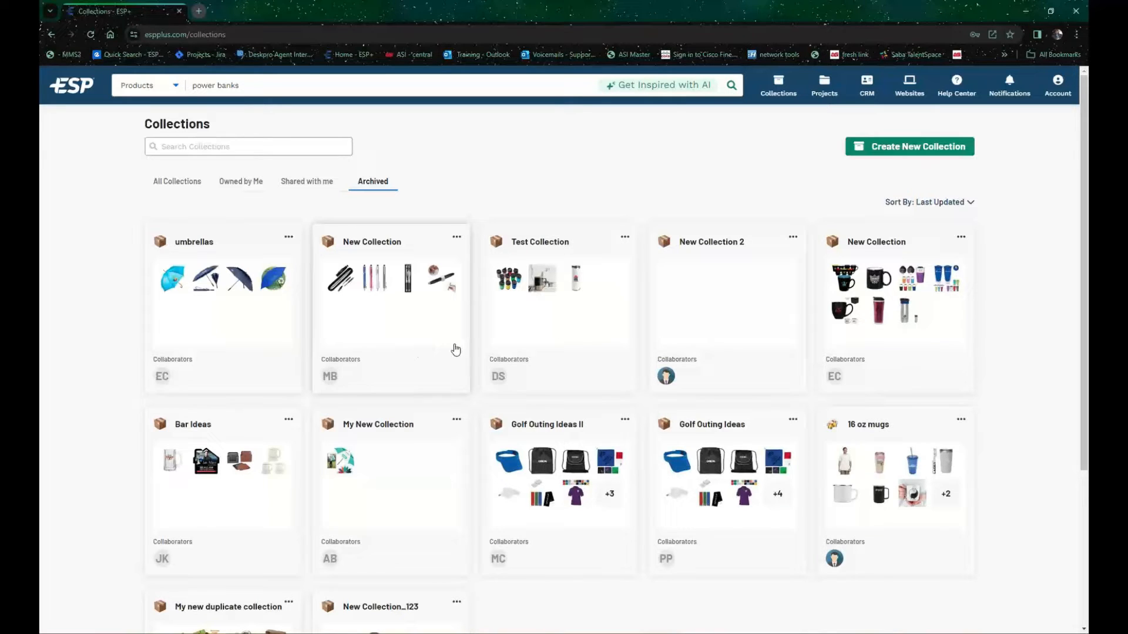
click(783, 90)
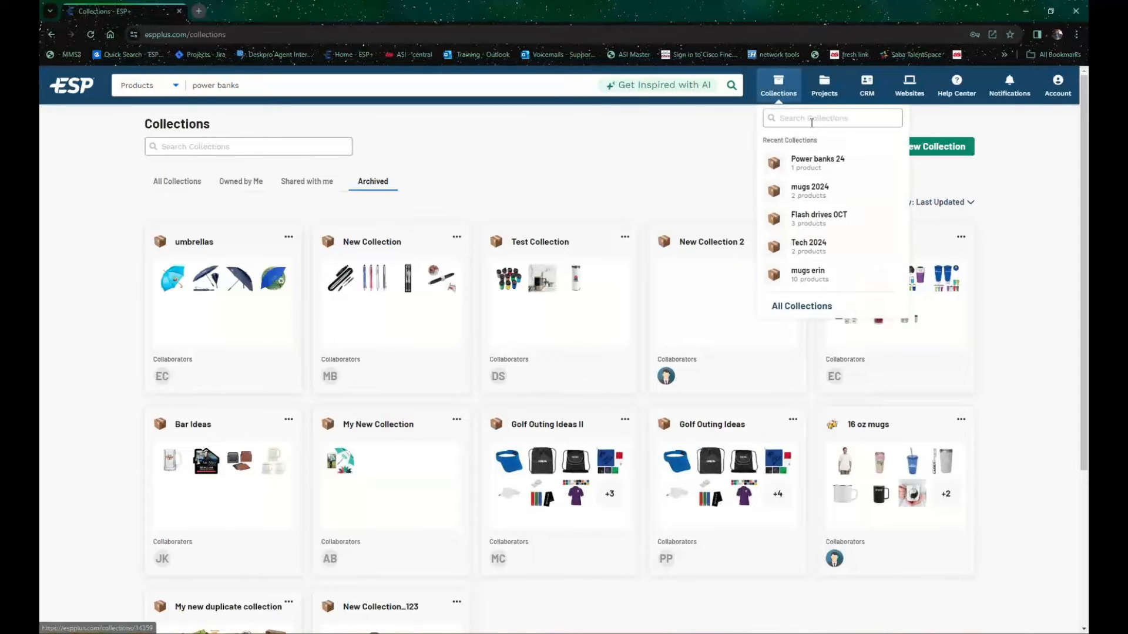
click(427, 161)
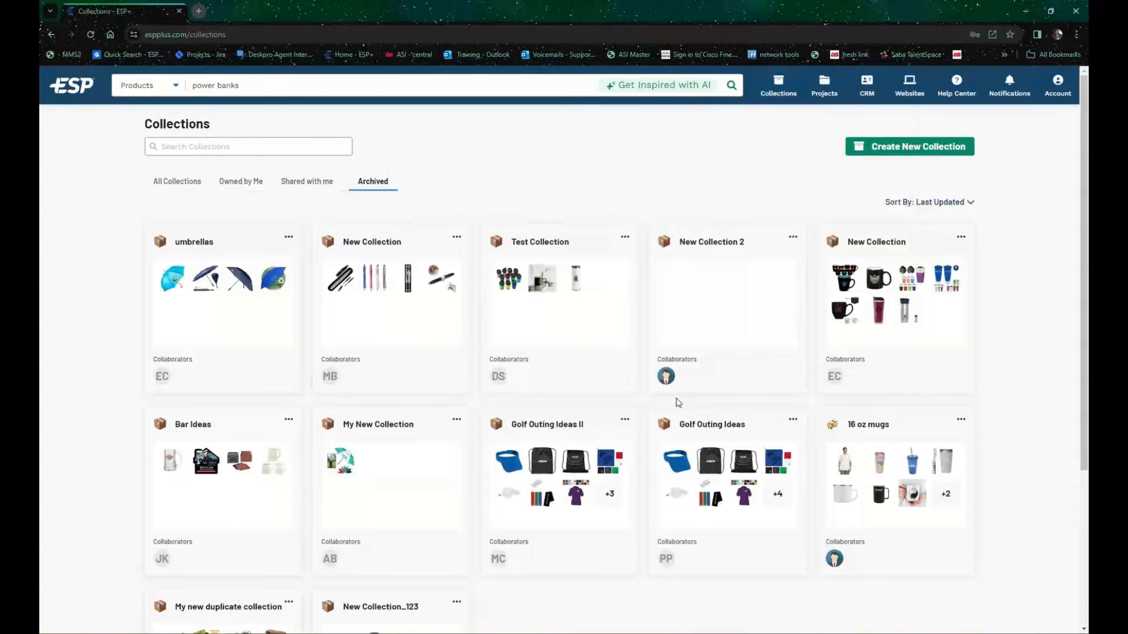
click(250, 186)
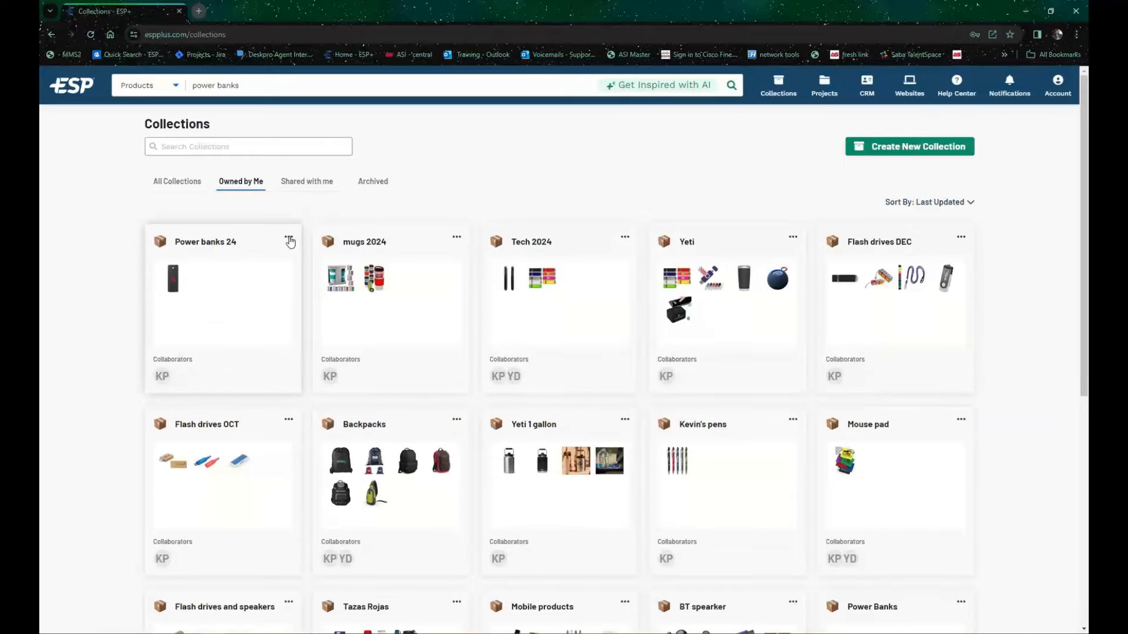
Step: Check the actions offered for the Power banks 24 collection, and open that collection's collaborator settings
click(288, 238)
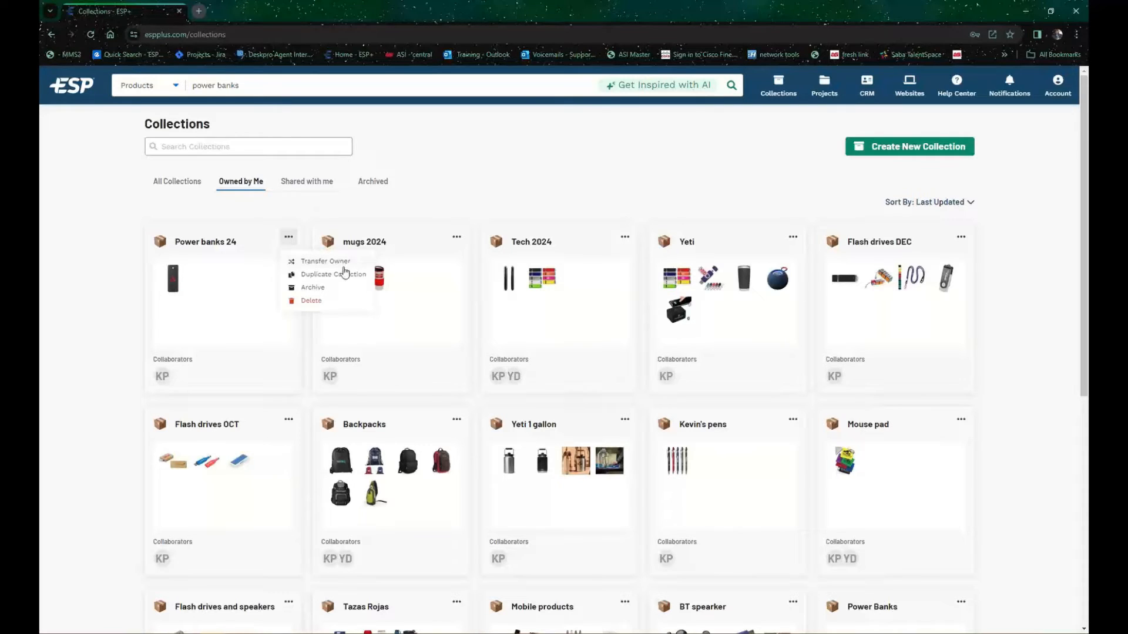
click(196, 287)
click(197, 288)
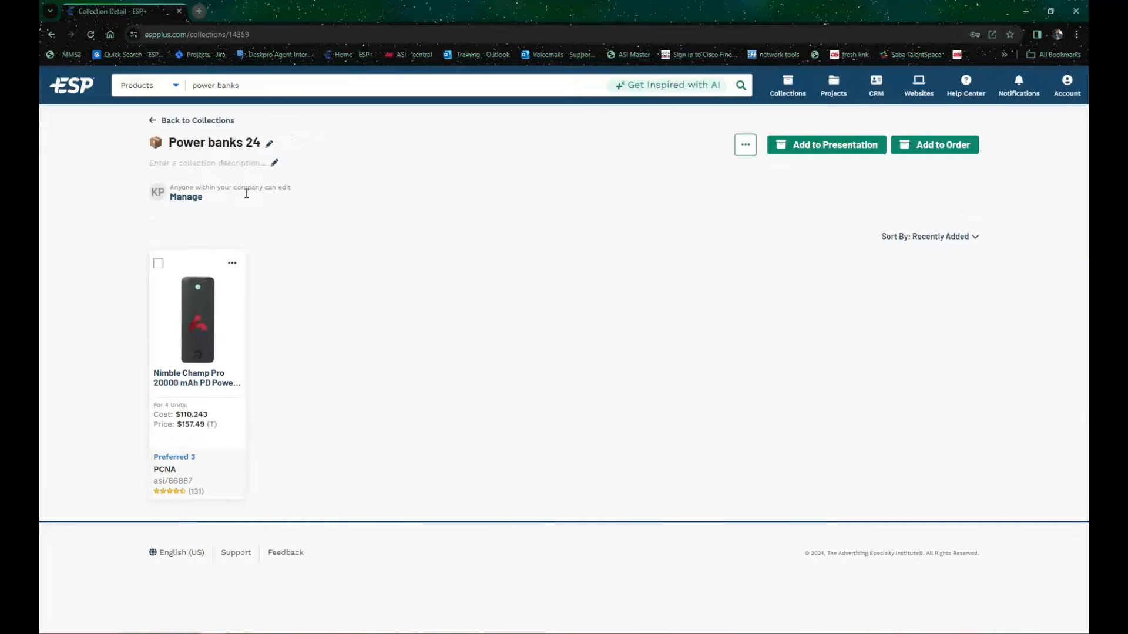
click(186, 198)
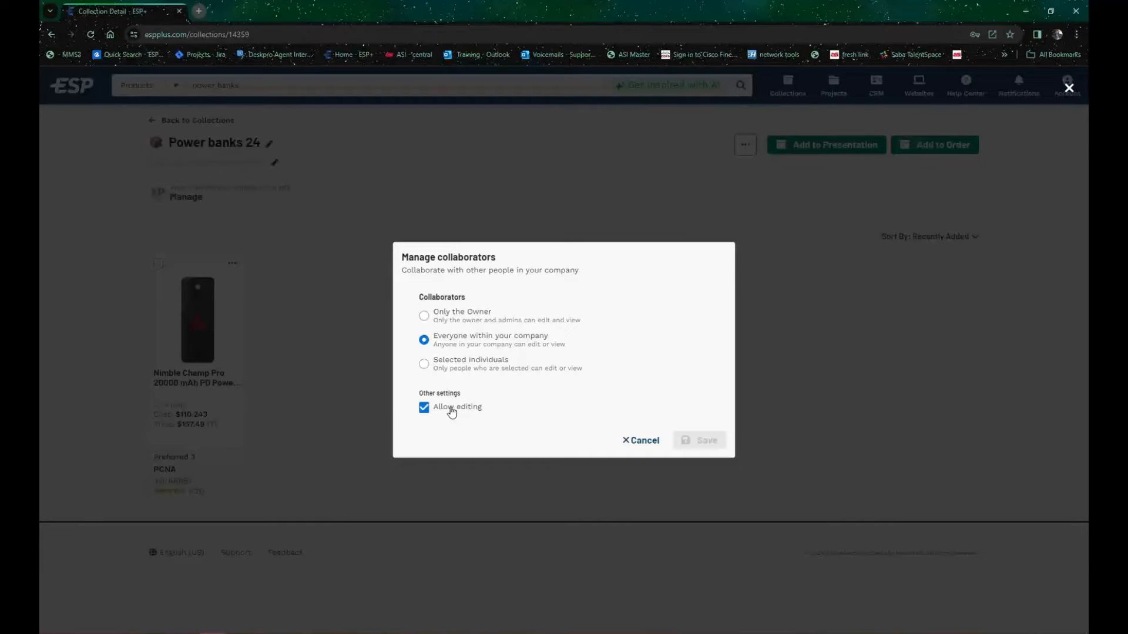
Step: Restrict the collection's collaborators to selected individuals, add a colleague found by first name, and save the settings
click(494, 363)
click(523, 369)
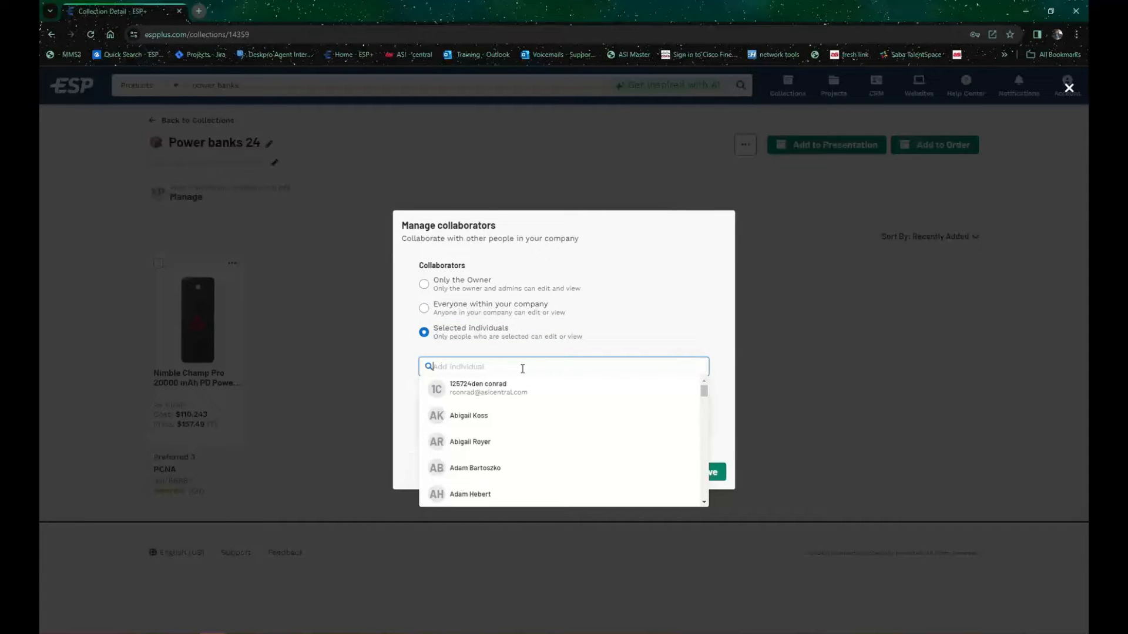
text(yves)
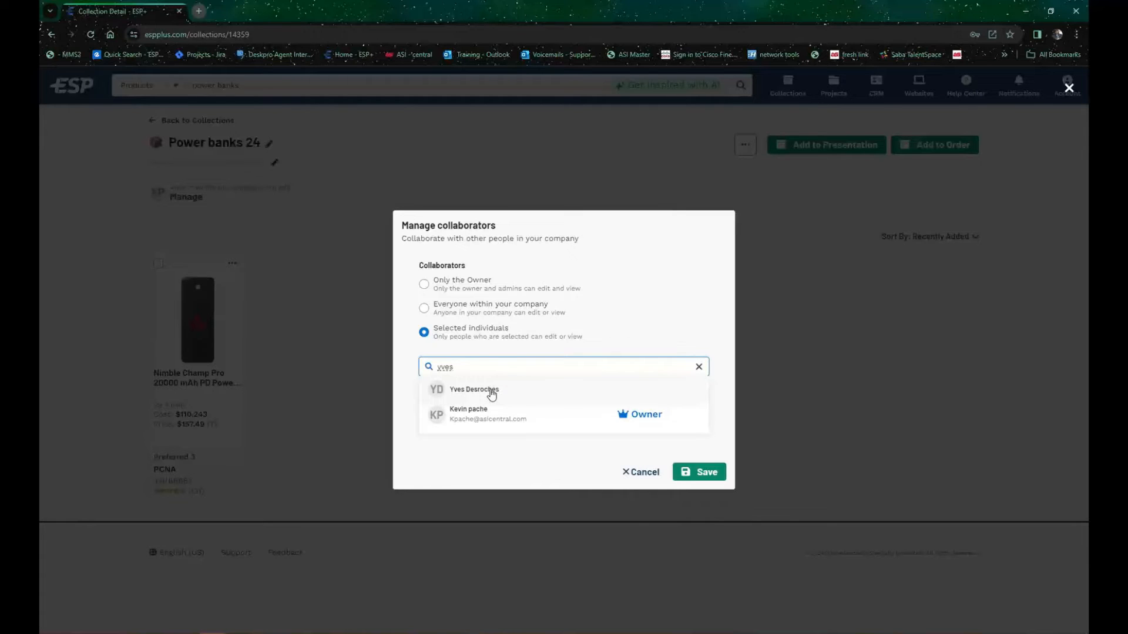
click(491, 392)
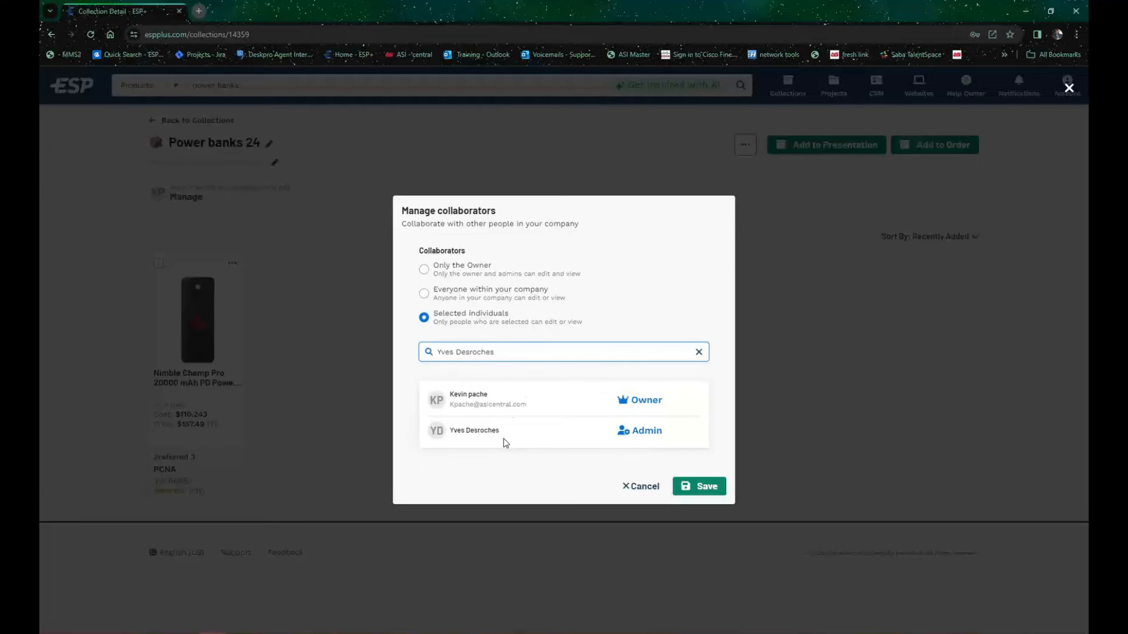
click(694, 490)
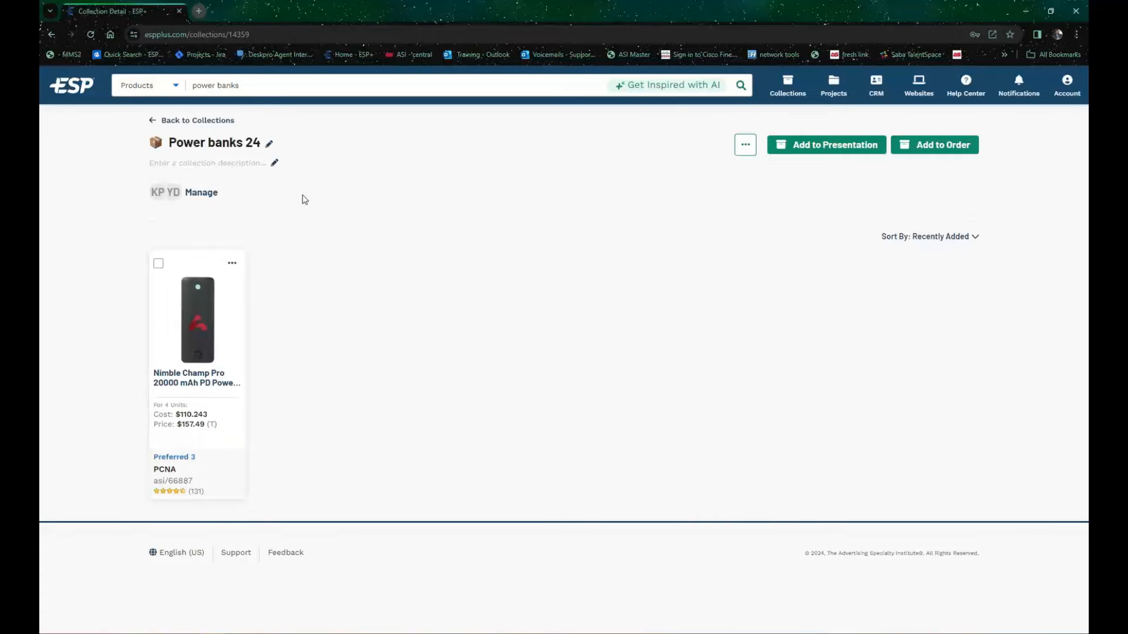
Step: Search products for power banks and add the second, third and fourth results to the Power banks 24 collection
click(341, 85)
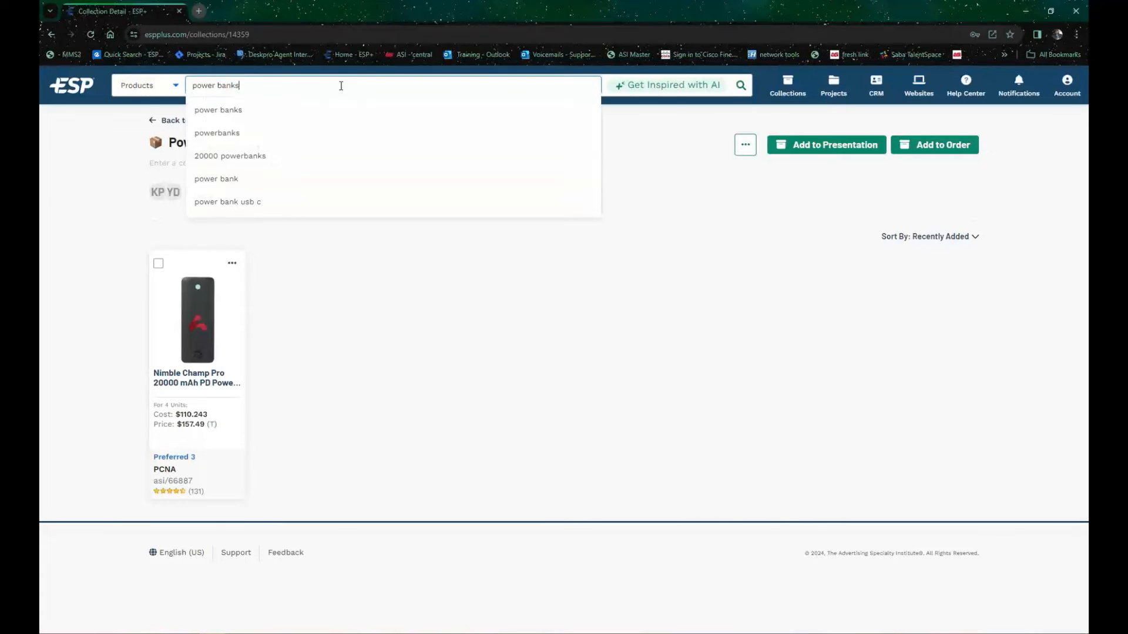
key(Return)
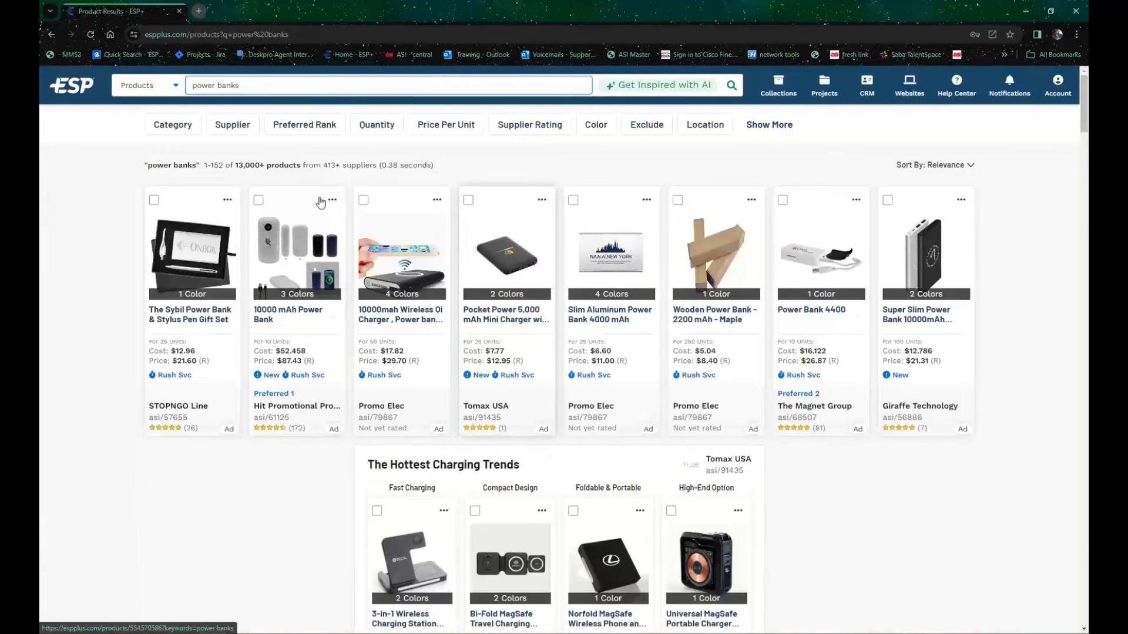
click(364, 200)
click(468, 200)
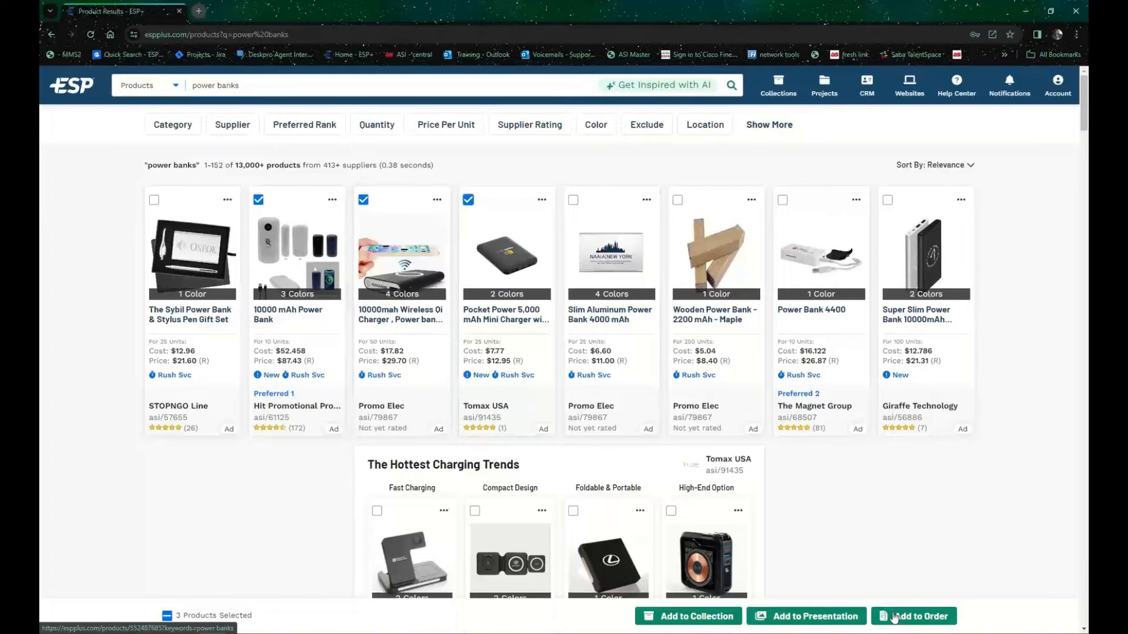
click(681, 616)
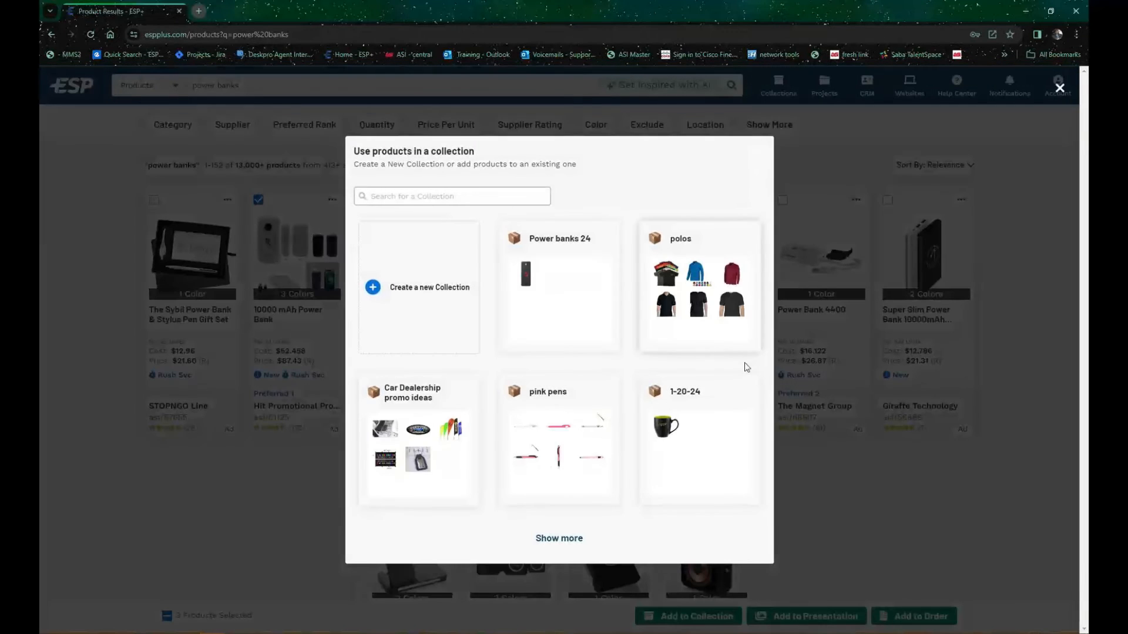
click(568, 258)
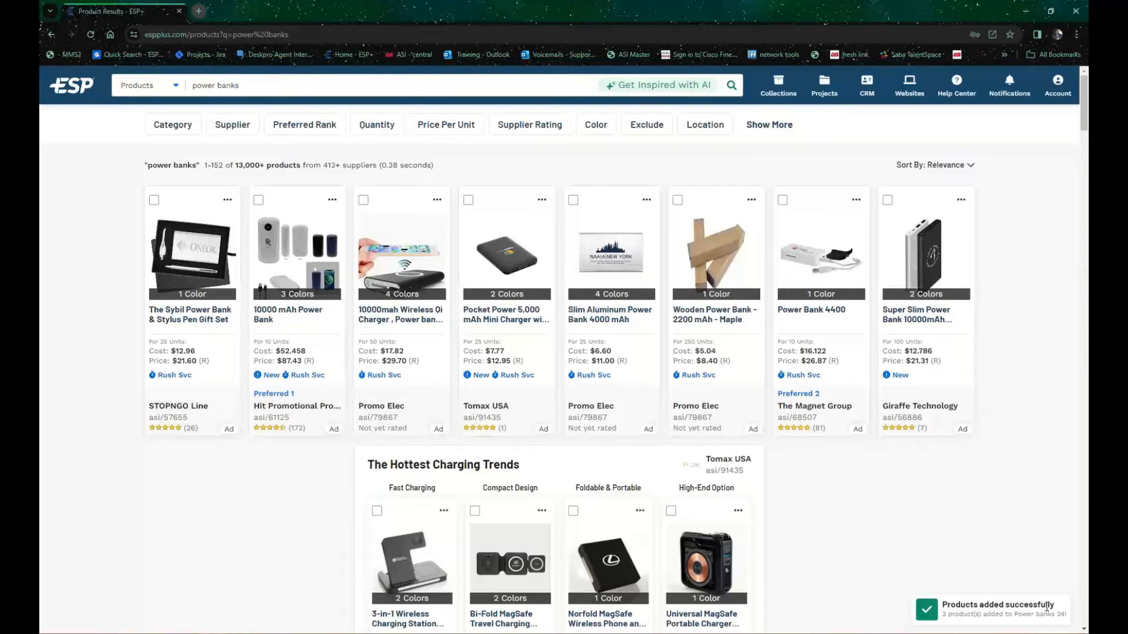
Step: Open the Power banks 24 collection from the recent collections and reload the page to refresh its products
click(784, 85)
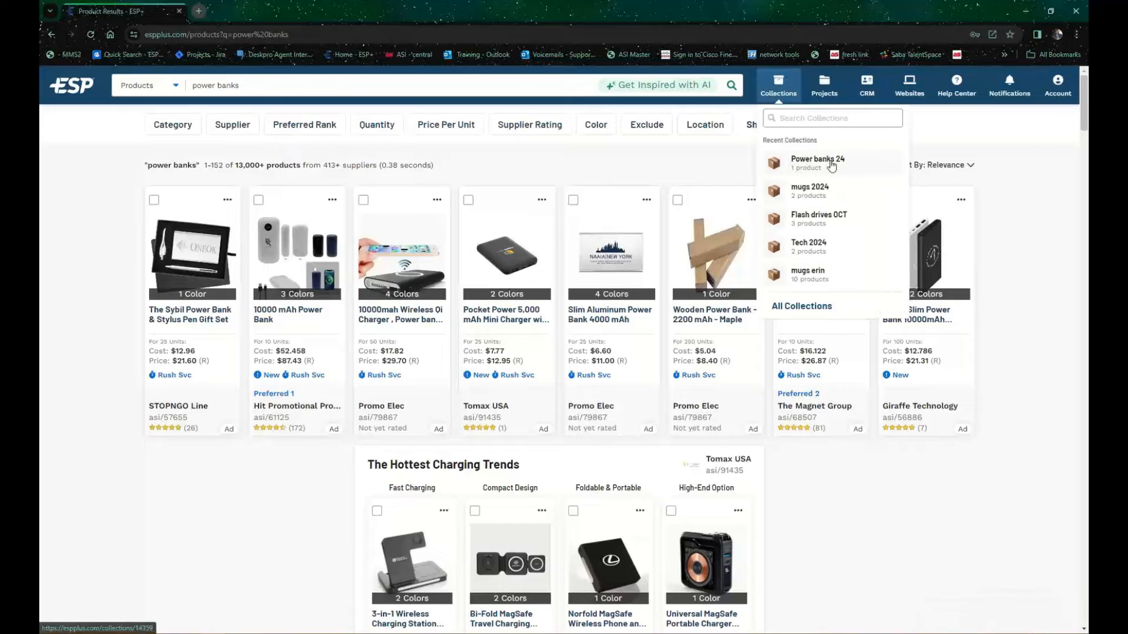
click(830, 166)
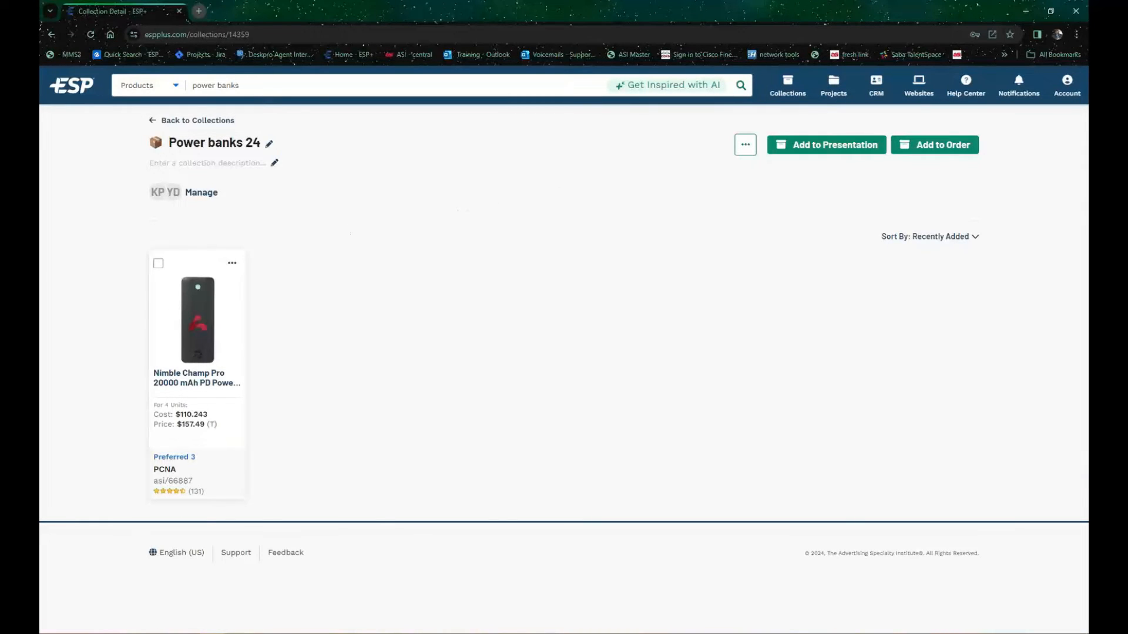
click(86, 34)
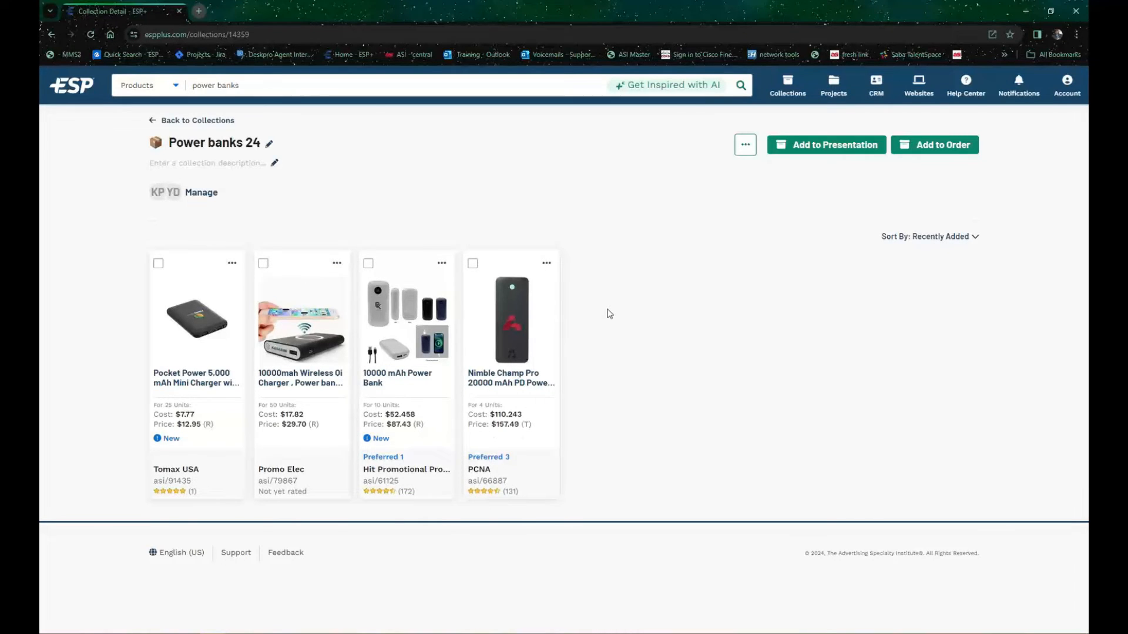
Step: Select the Pocket Power and 10000mah Wireless Qi Charger products to check the bulk actions offered, and clear the selection
click(158, 263)
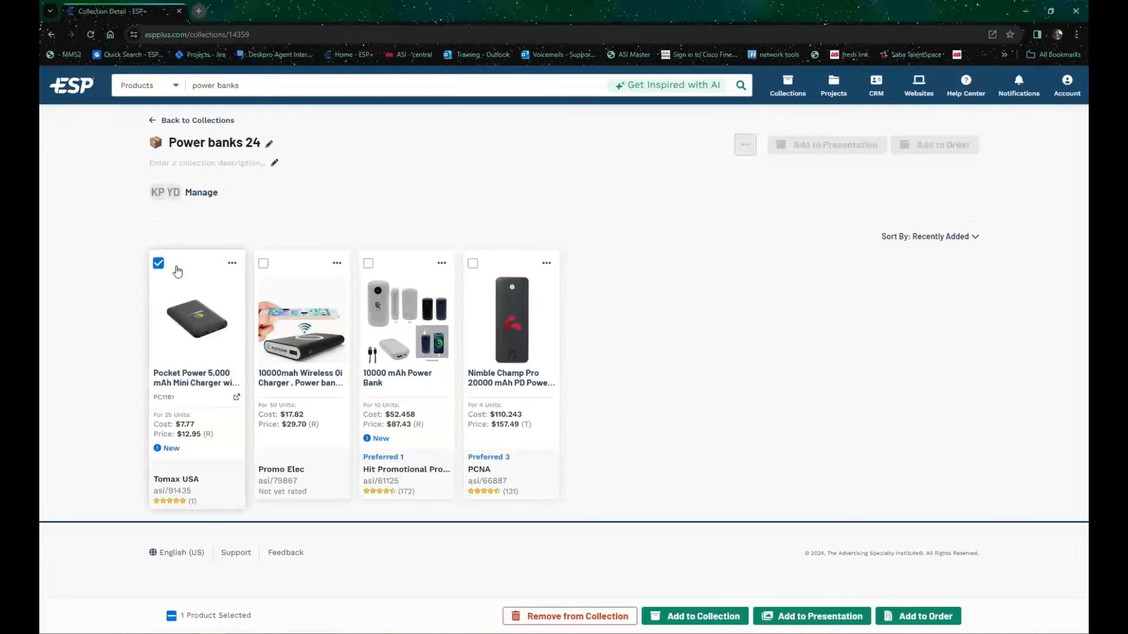
click(263, 264)
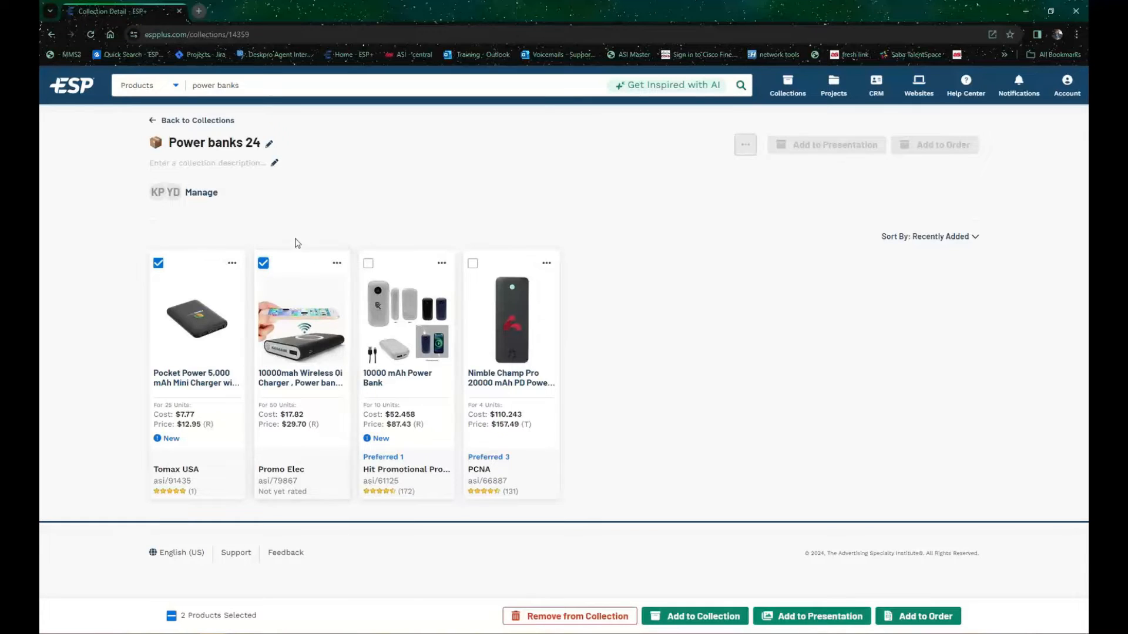
click(263, 263)
click(158, 264)
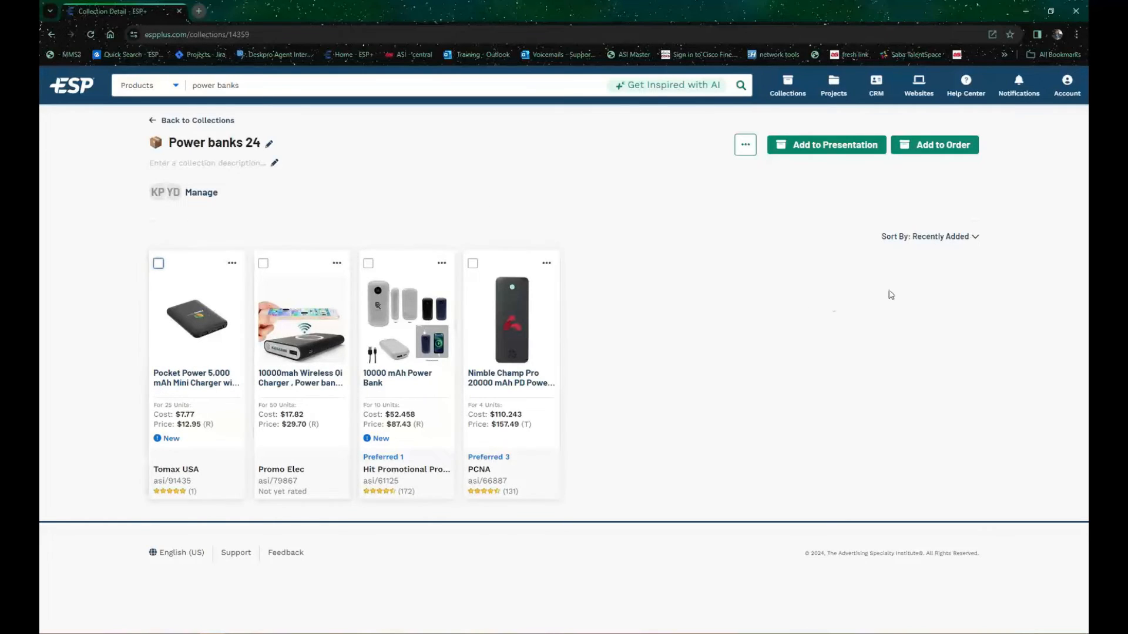
Step: Review the collection's sort options and the additional actions available for the whole collection
click(955, 246)
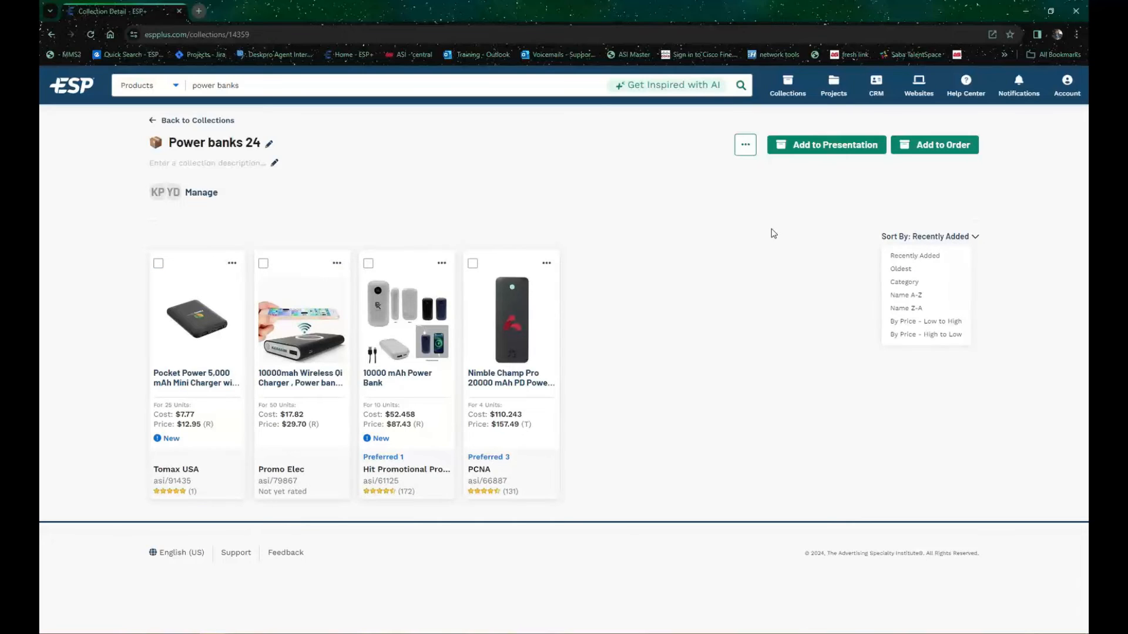
click(751, 150)
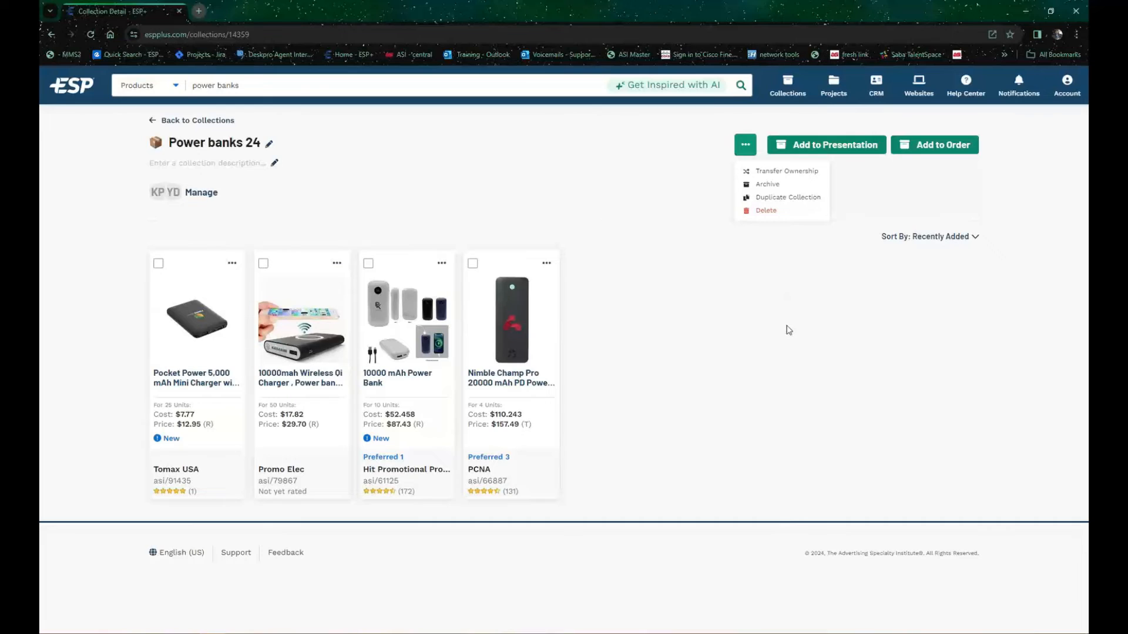
click(802, 313)
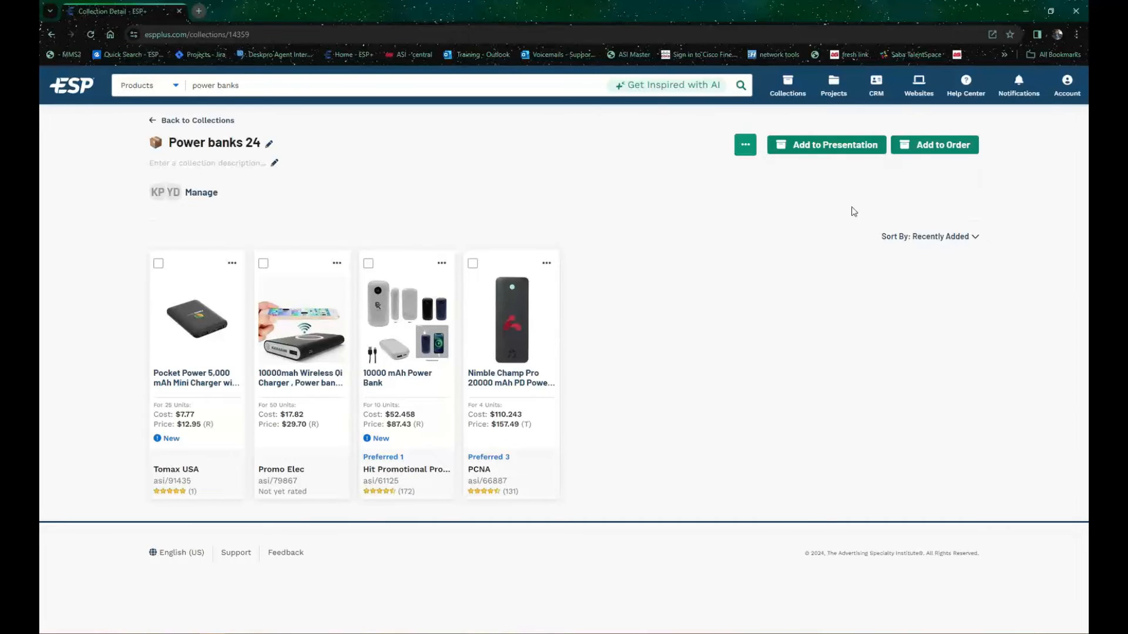
Step: Start a new presentation from the collection's products and name it "Power banks 24"
click(838, 148)
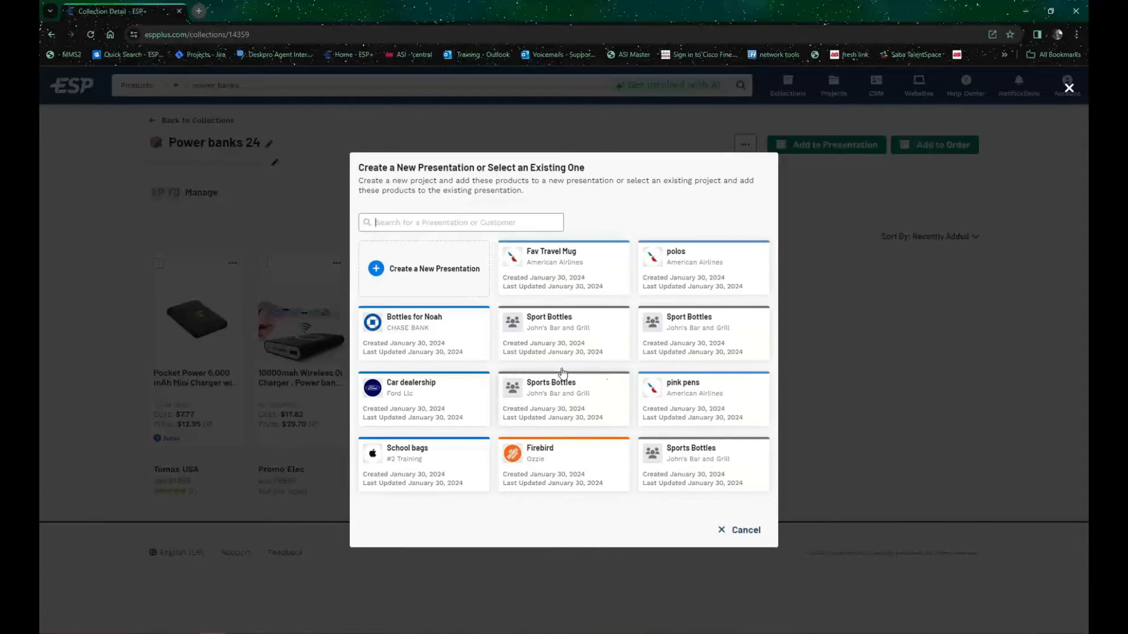
click(454, 223)
click(428, 274)
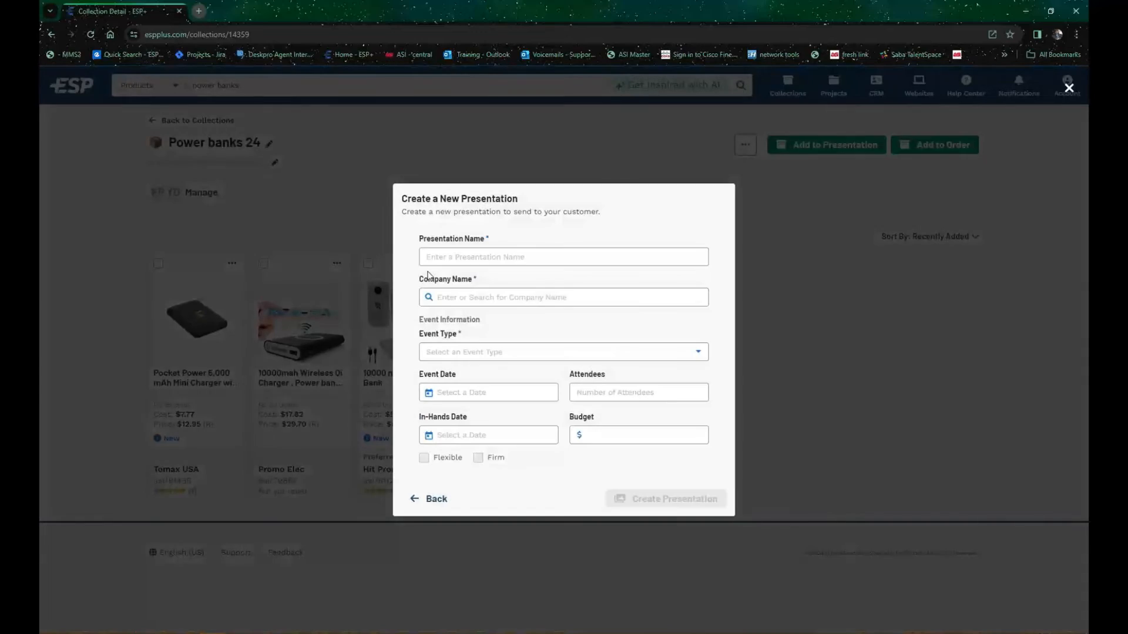
click(499, 256)
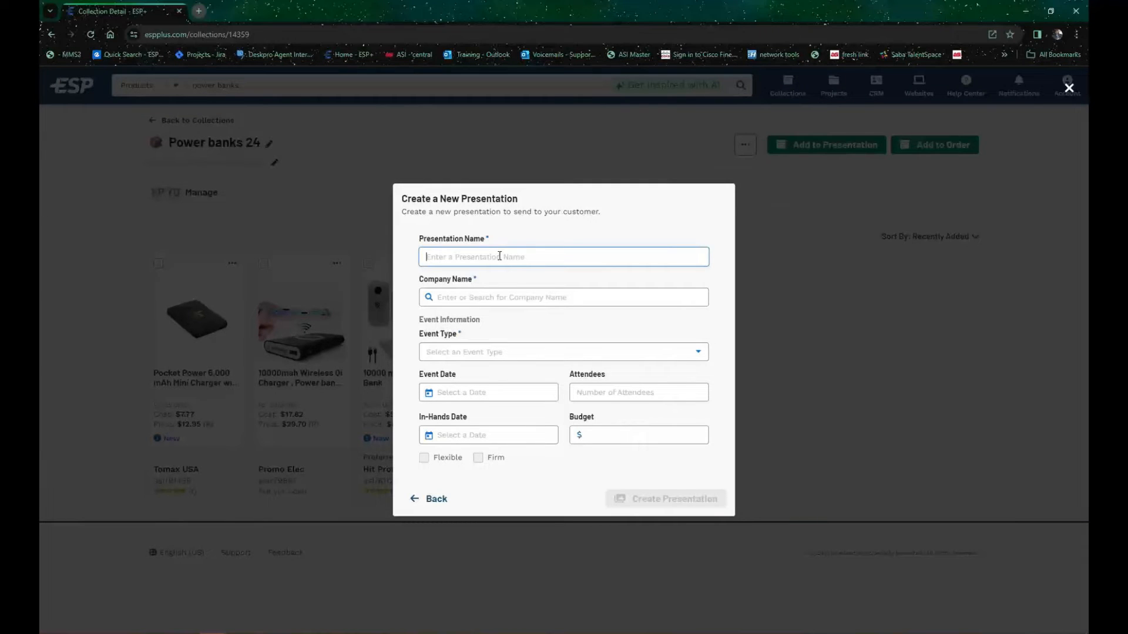
text(Power banks 24)
Step: Enter "Disney UA" as the presentation's company and set it up as a new company
click(515, 299)
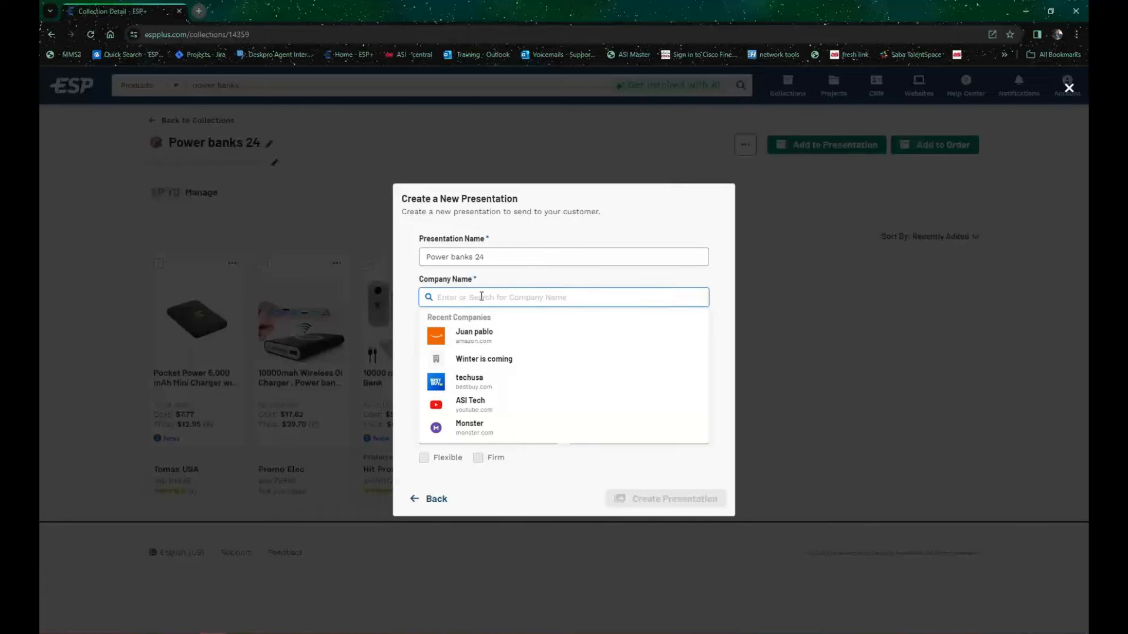
text(Disney UA)
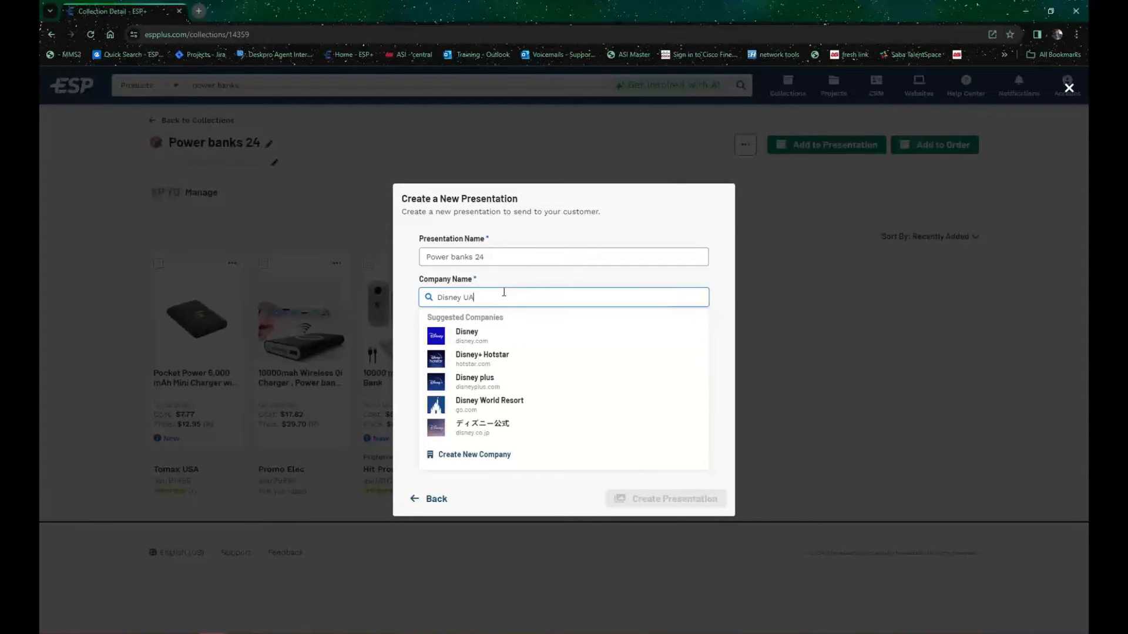
click(472, 456)
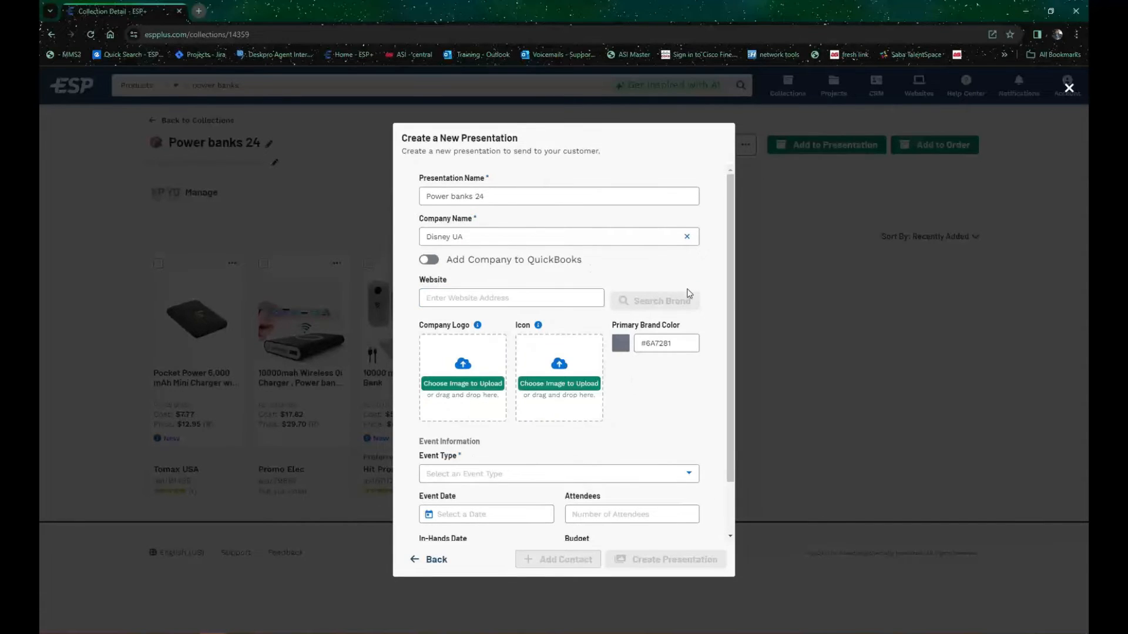
Step: Set the company website to disney.com and run the brand search to fill in its logo, icon and color
click(470, 298)
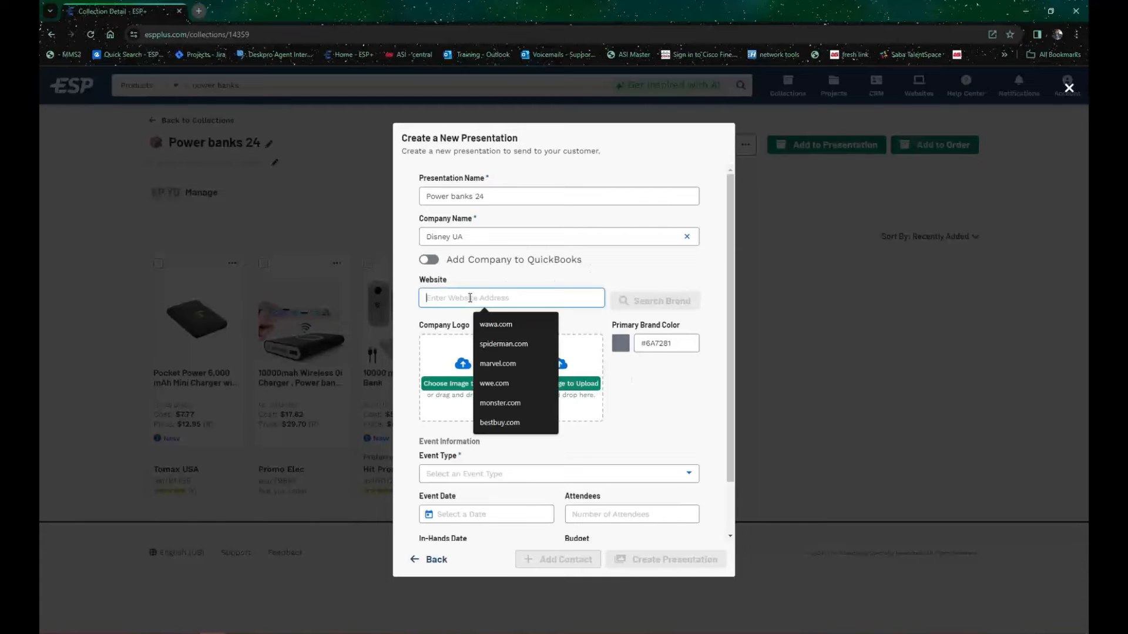
text(d)
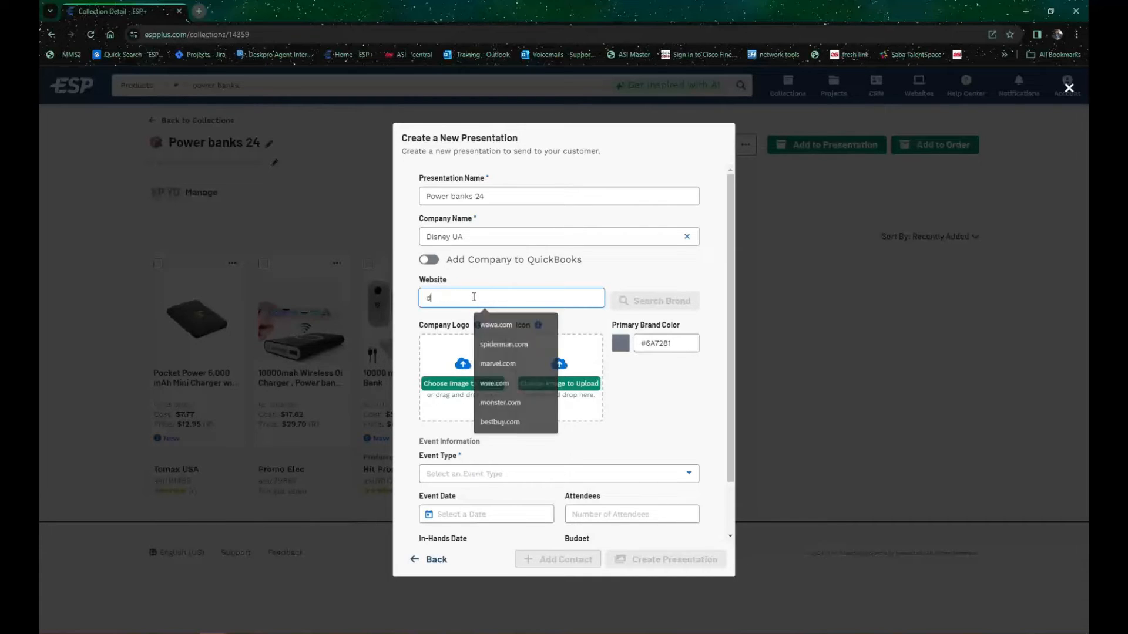
text(isney)
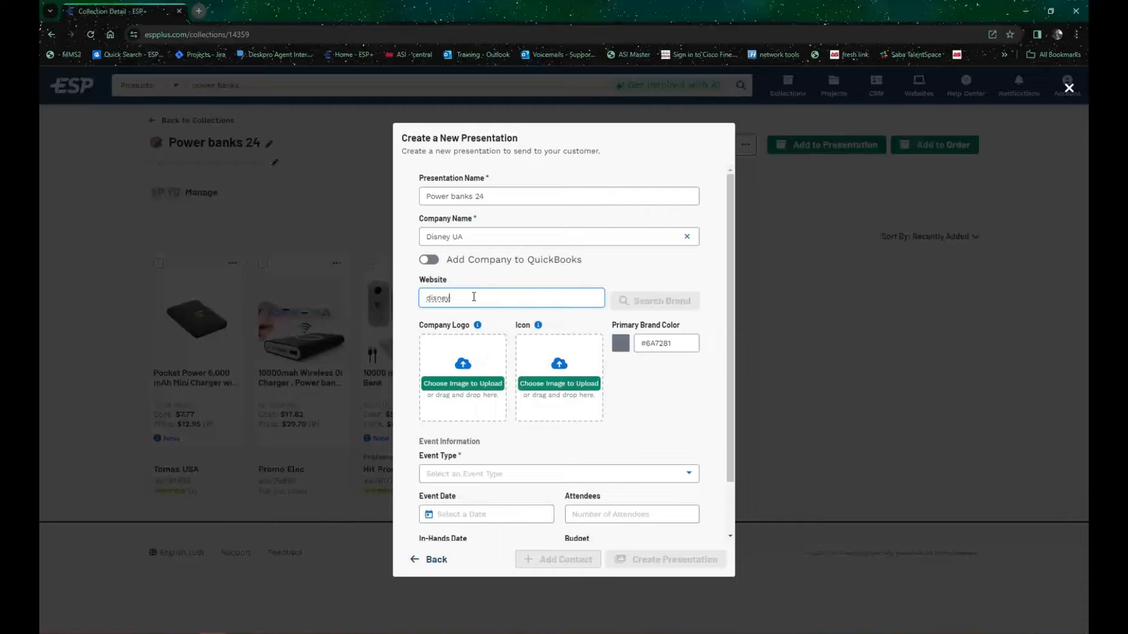
text(.com)
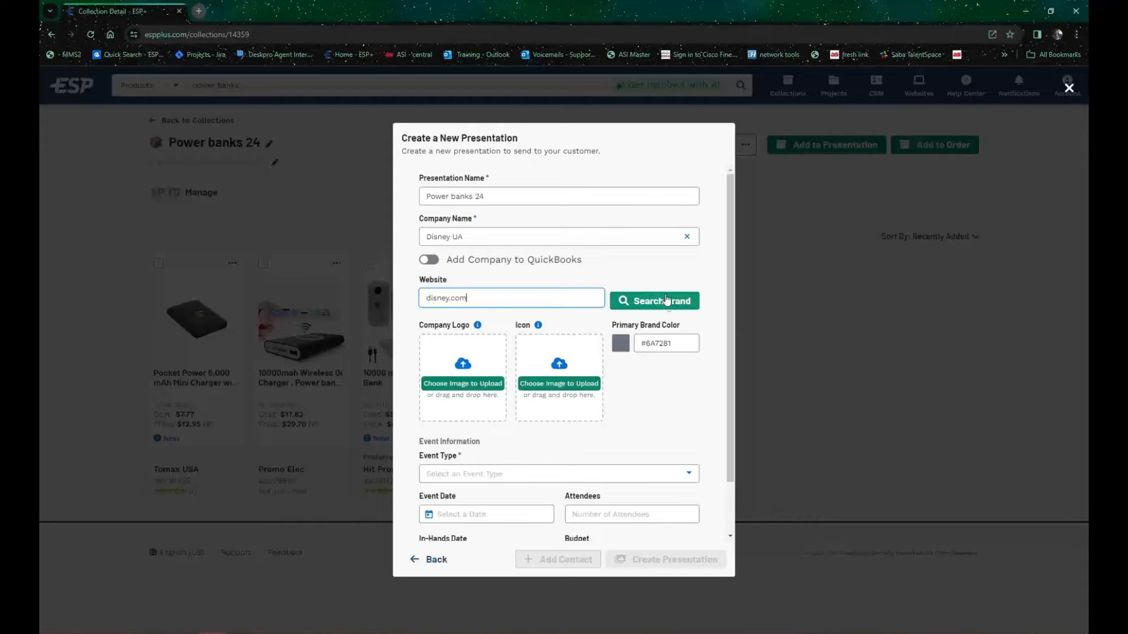
click(668, 302)
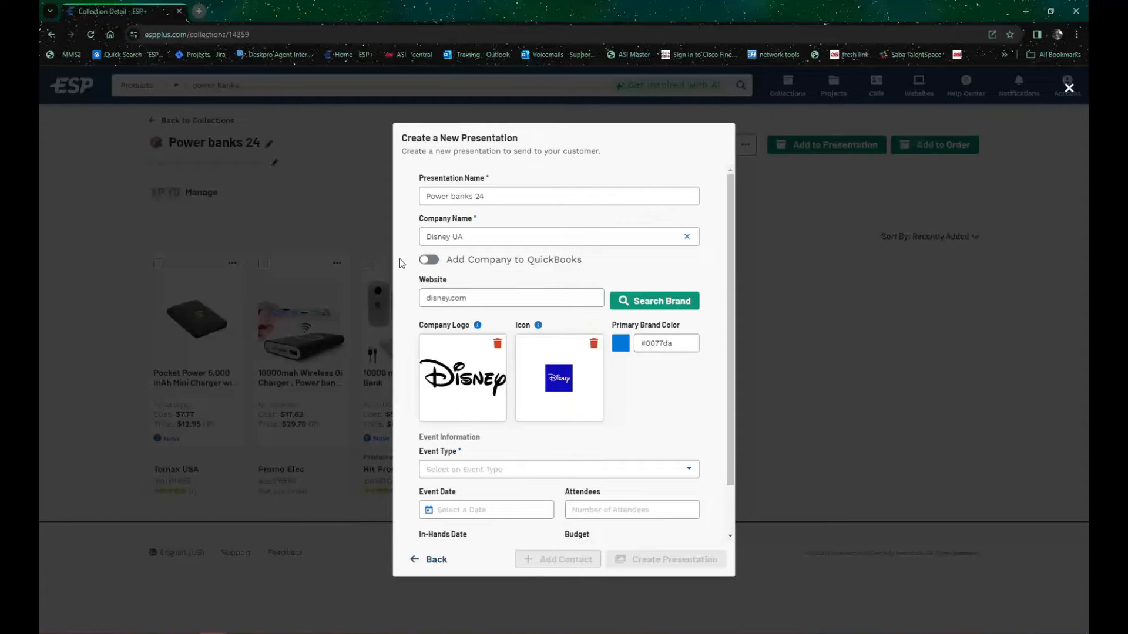
Step: Set the presentation's event type to Advertising
scroll(602, 314, down, 1)
scroll(455, 252, up, 1)
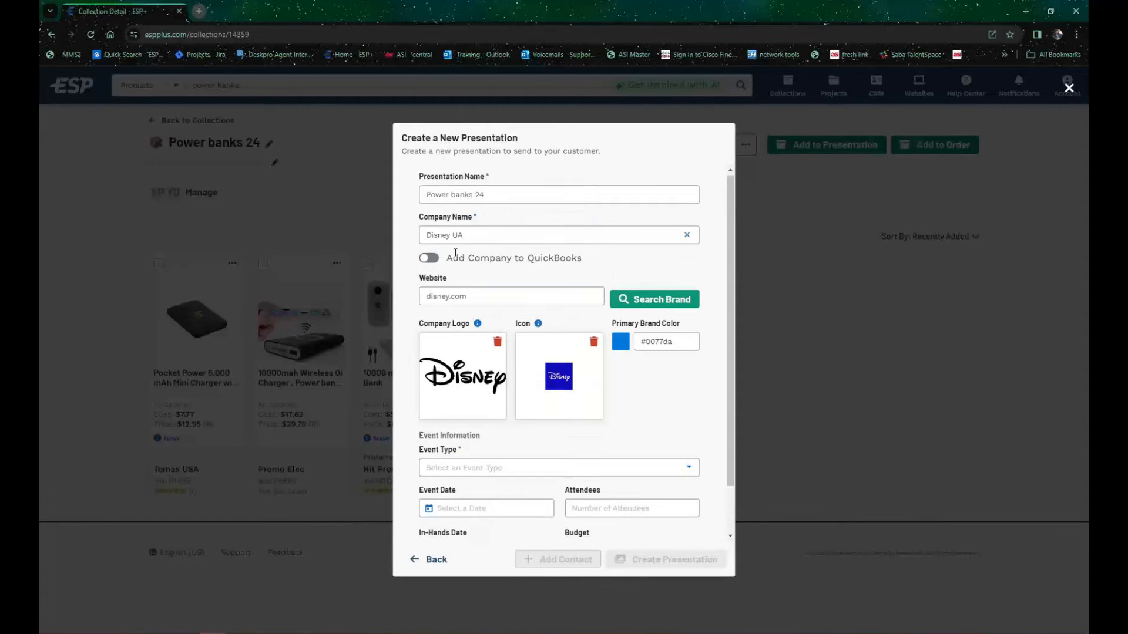
scroll(437, 268, down, 1)
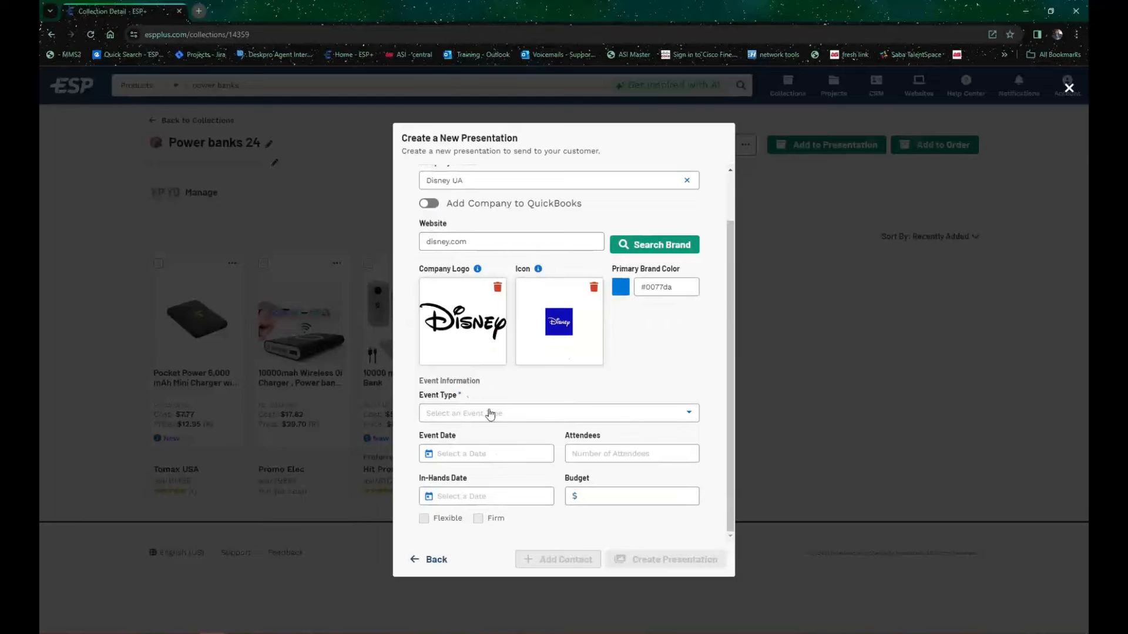
click(490, 415)
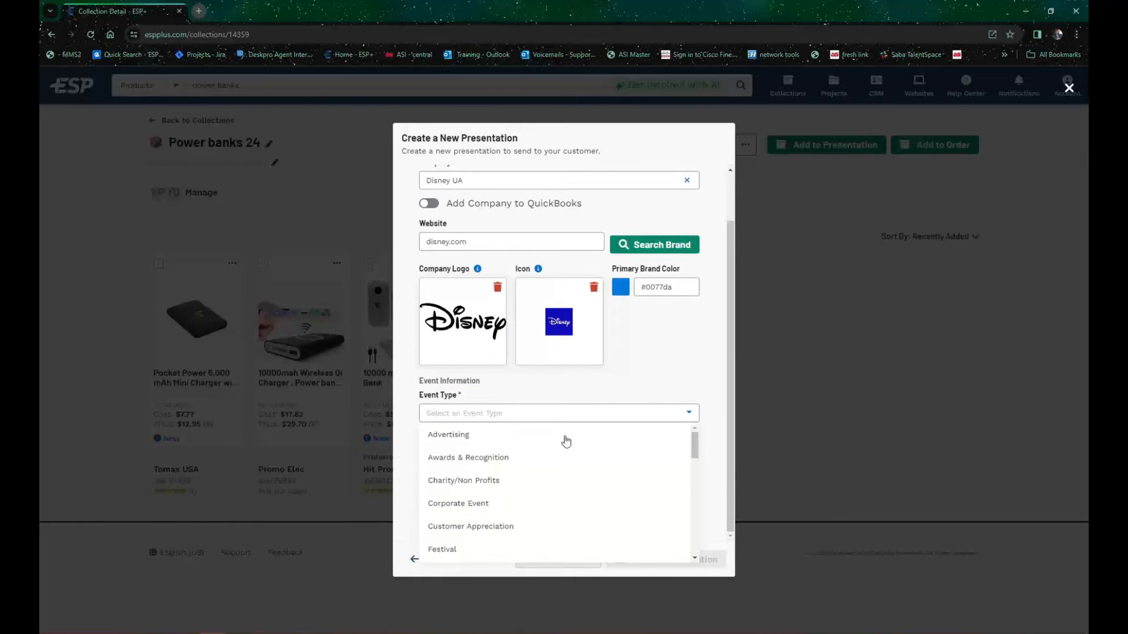
click(467, 434)
Step: Look through the full list of available event types and choose Advertising
click(526, 418)
scroll(519, 467, down, 2)
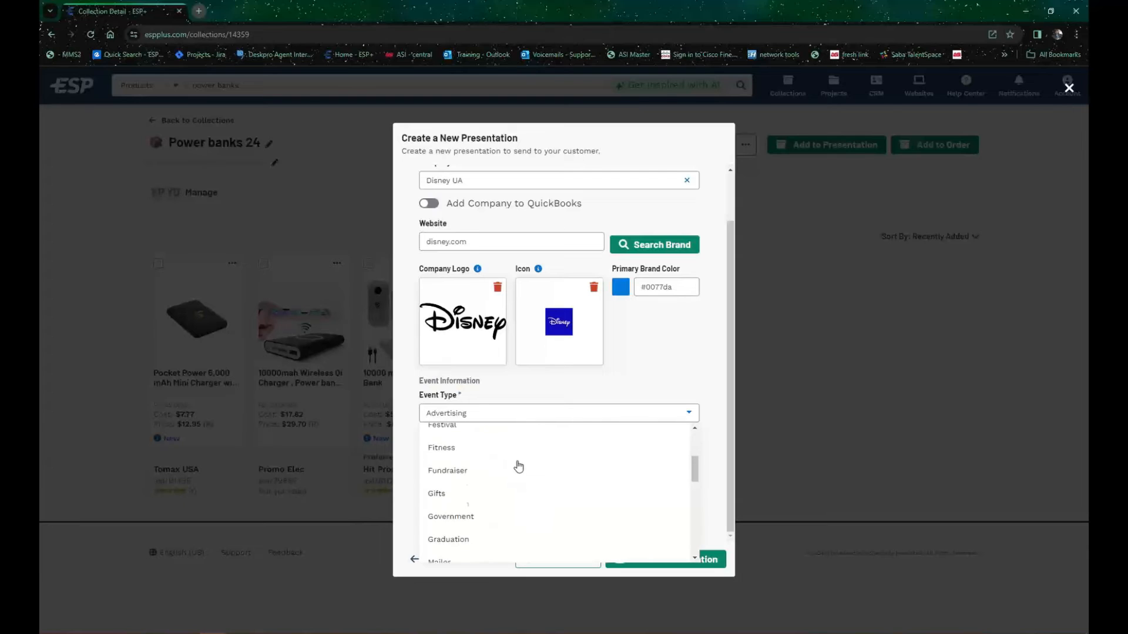
scroll(464, 470, down, 10)
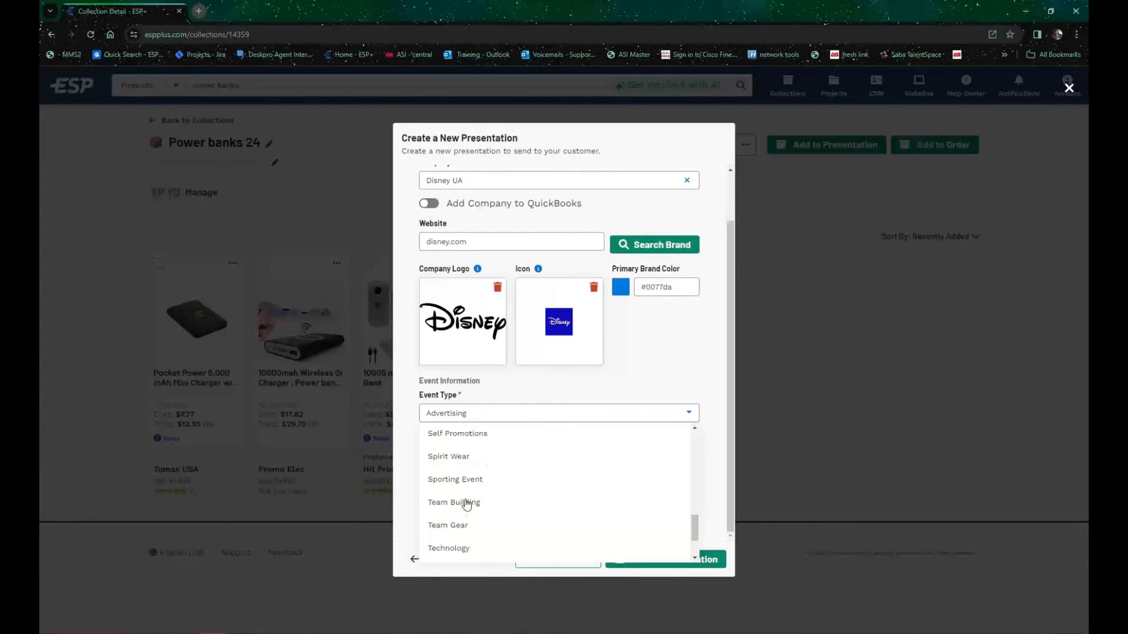
scroll(467, 507, down, 2)
scroll(470, 510, up, 4)
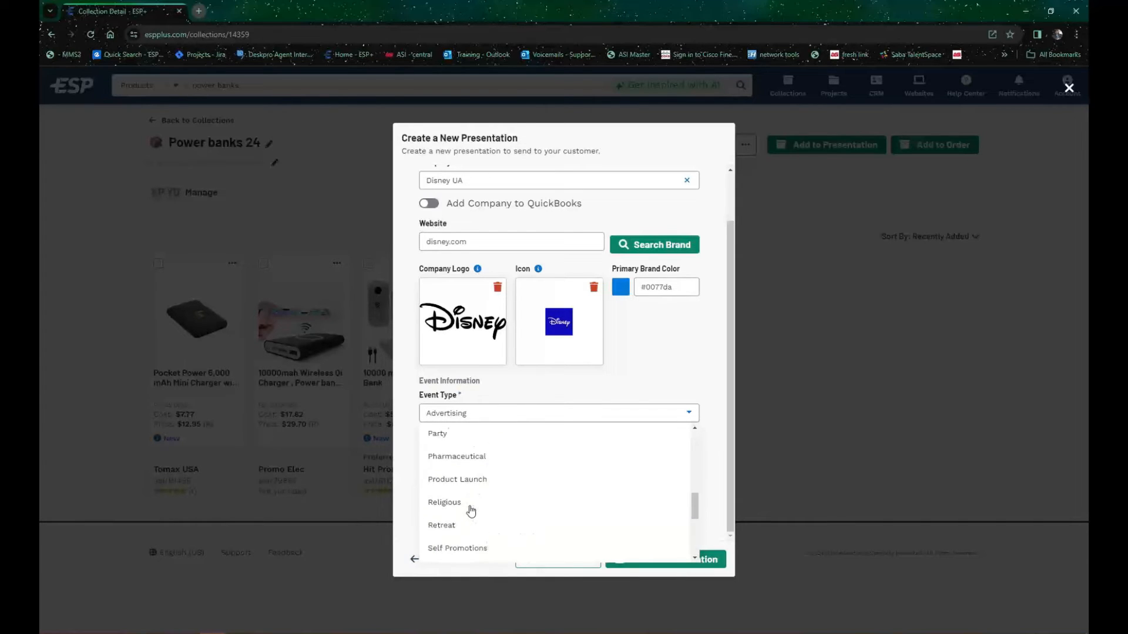
scroll(470, 510, up, 5)
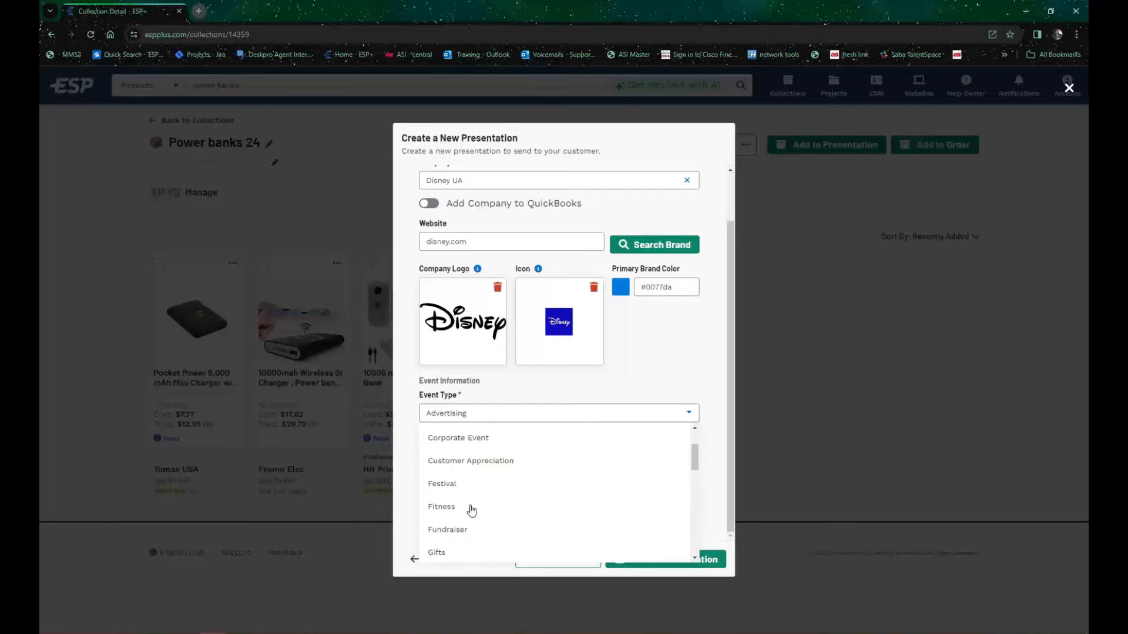
scroll(461, 467, up, 3)
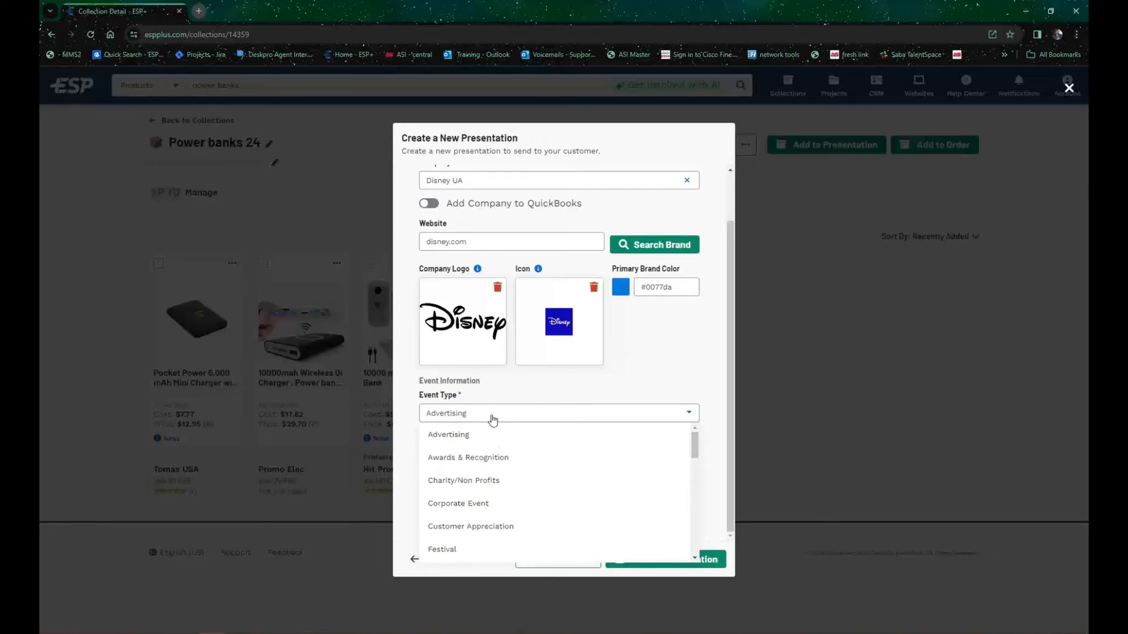
click(456, 434)
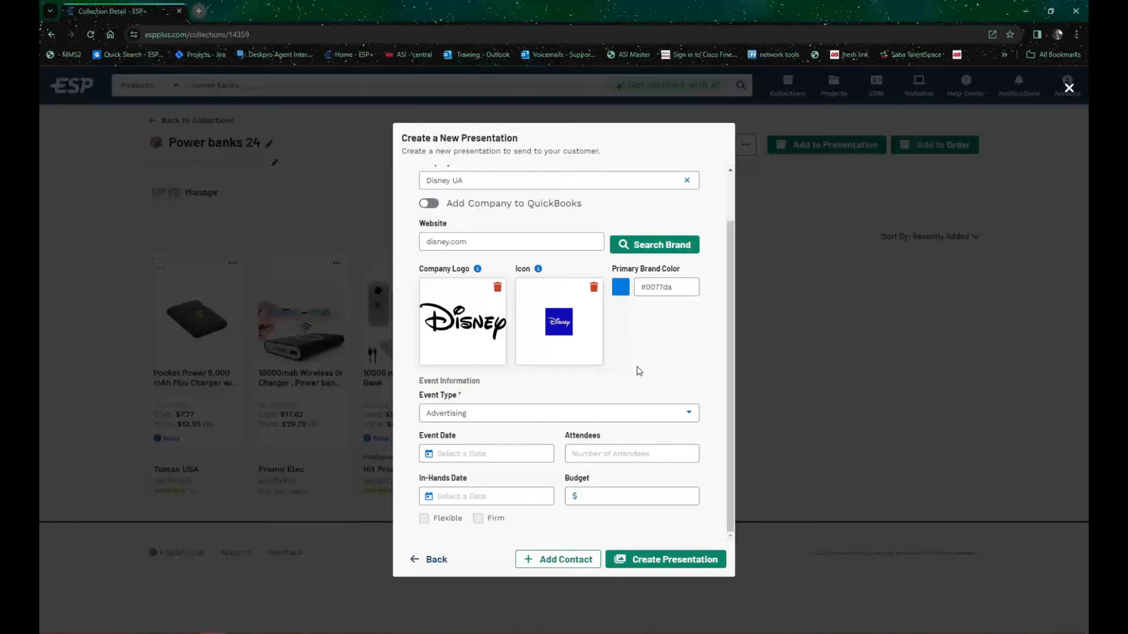
Step: Set the budget in the presentation's event information to $5,000
scroll(614, 360, up, 2)
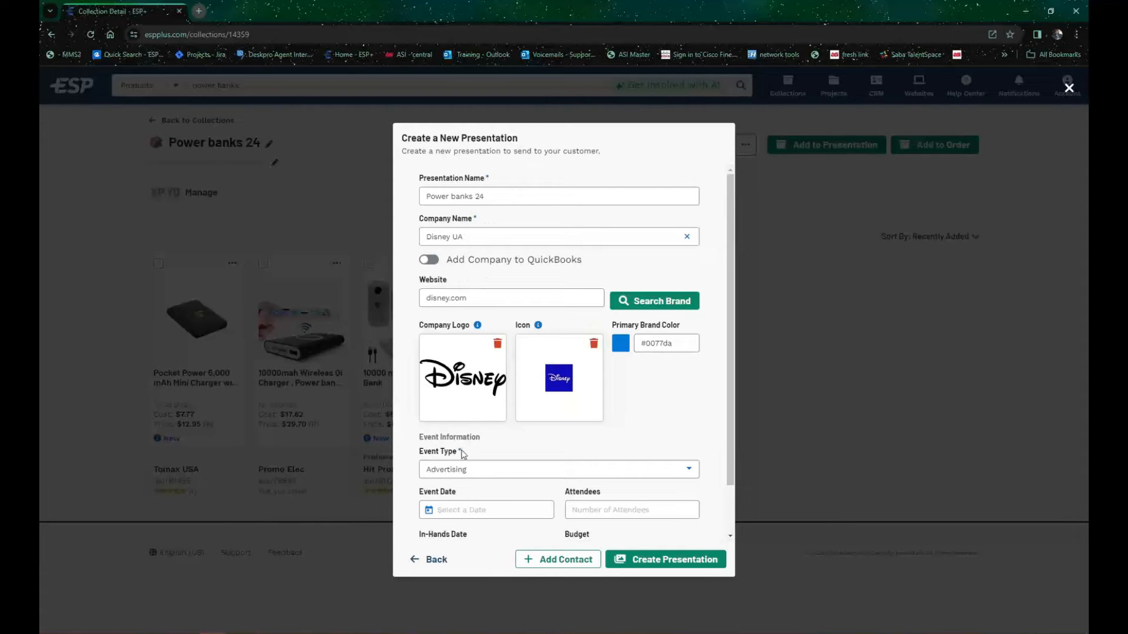
scroll(520, 364, down, 2)
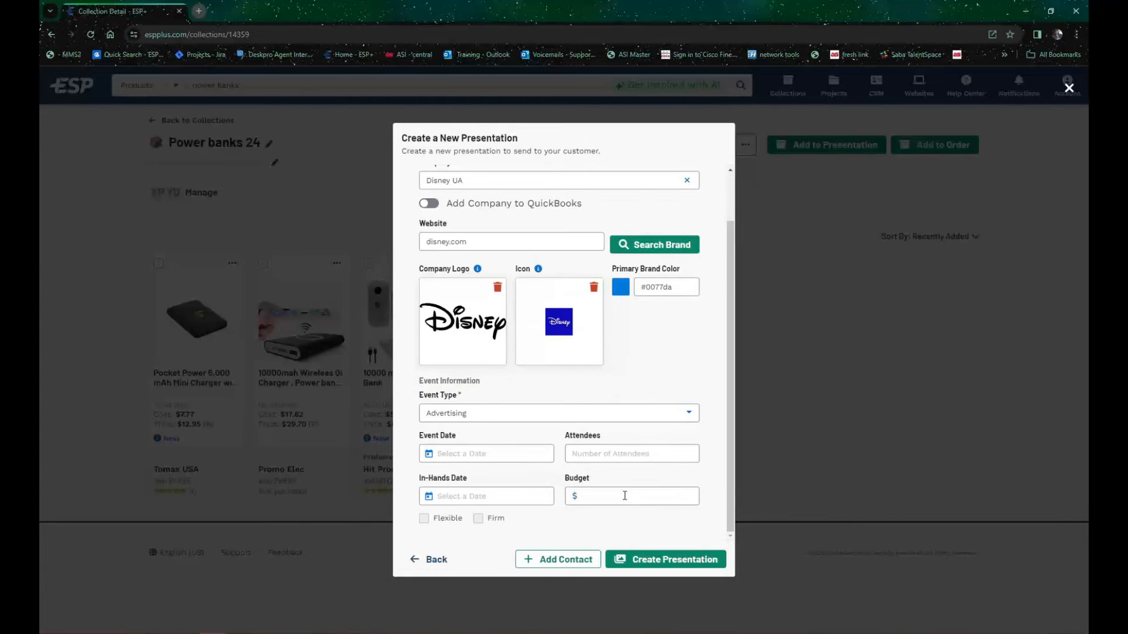
click(625, 498)
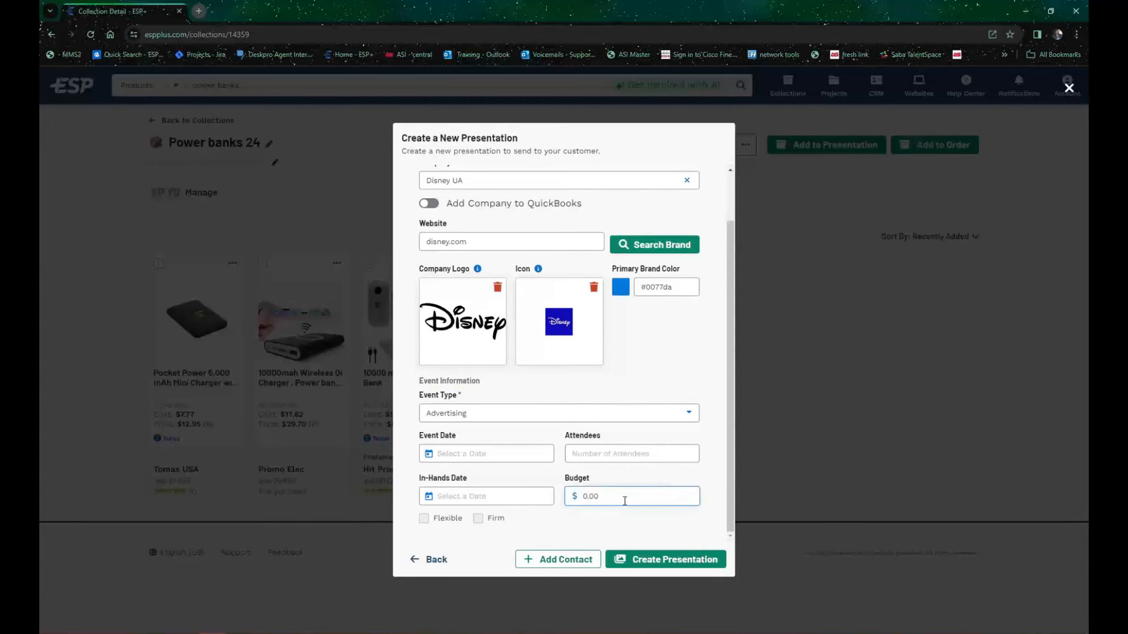
text(5,000)
Step: Set the presentation's event date to 02/15/2024
click(521, 455)
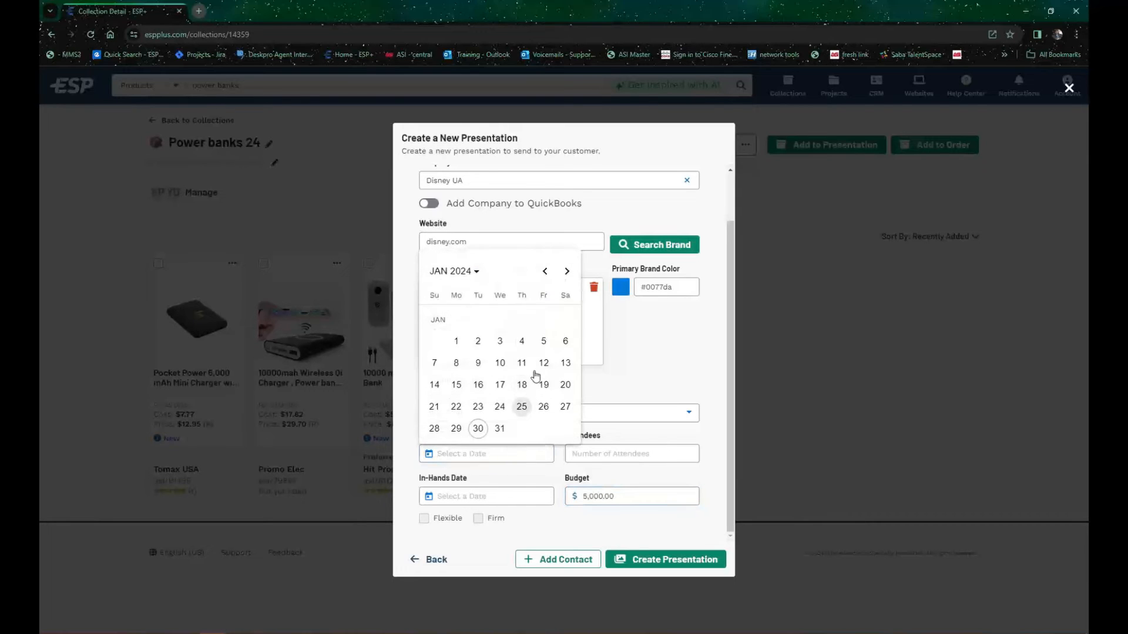
click(566, 271)
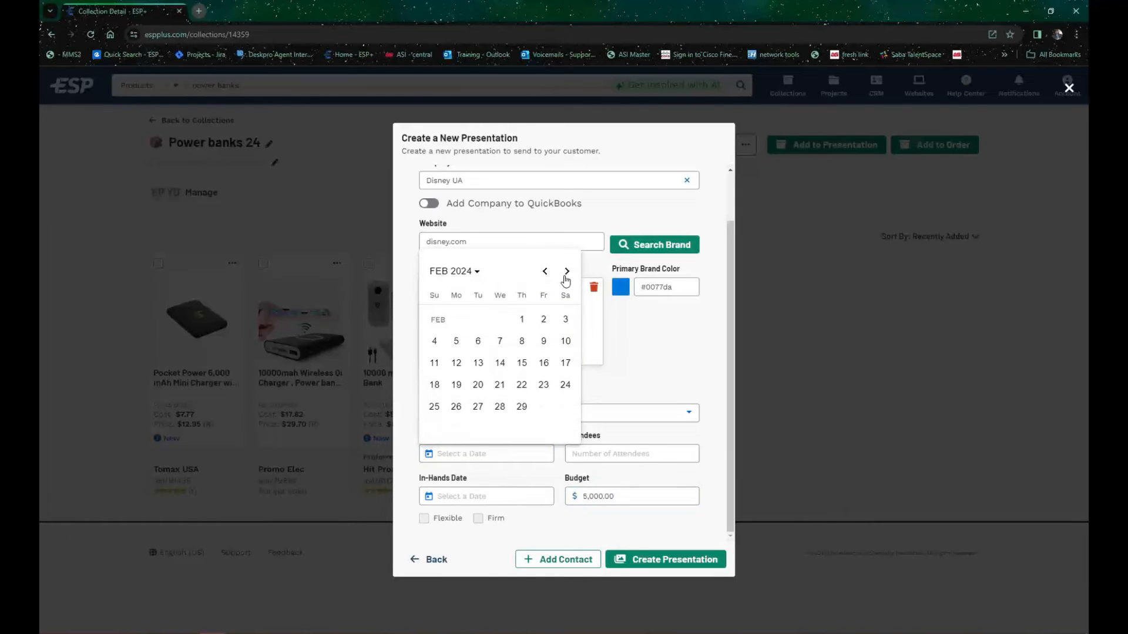
click(522, 363)
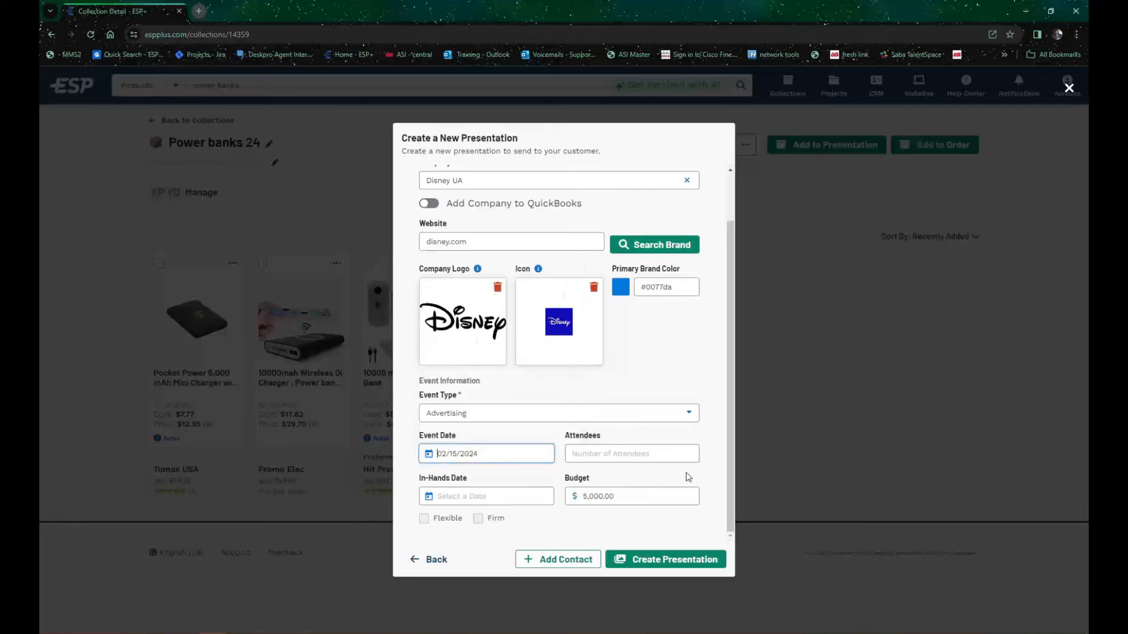
Step: Set the in-hands date to 02/13/2024 and mark it as firm
click(504, 493)
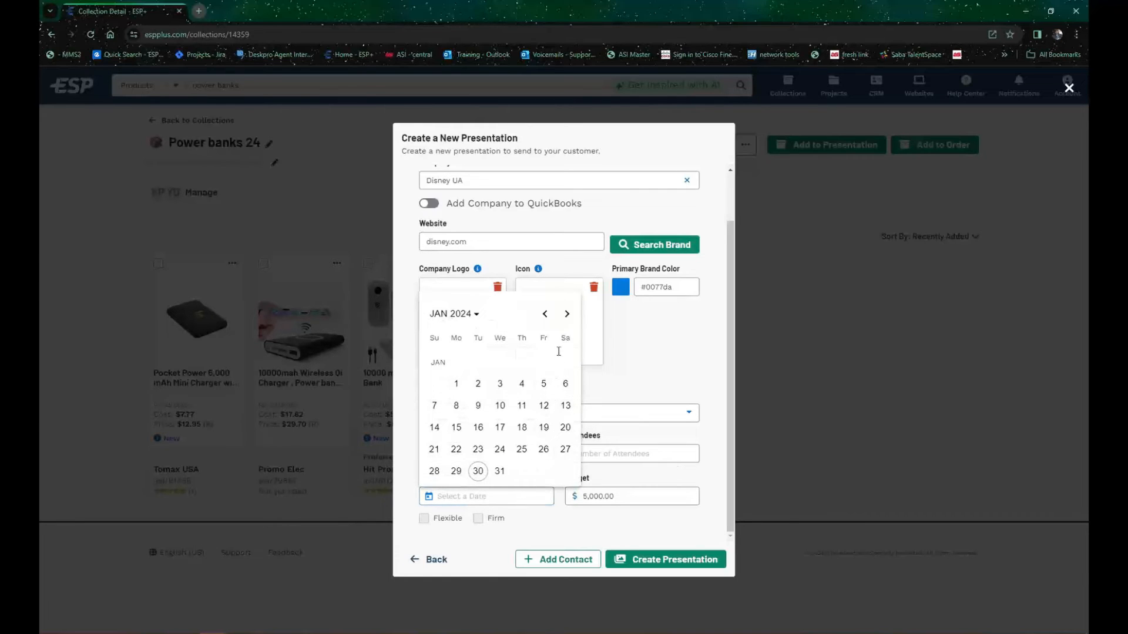
click(567, 315)
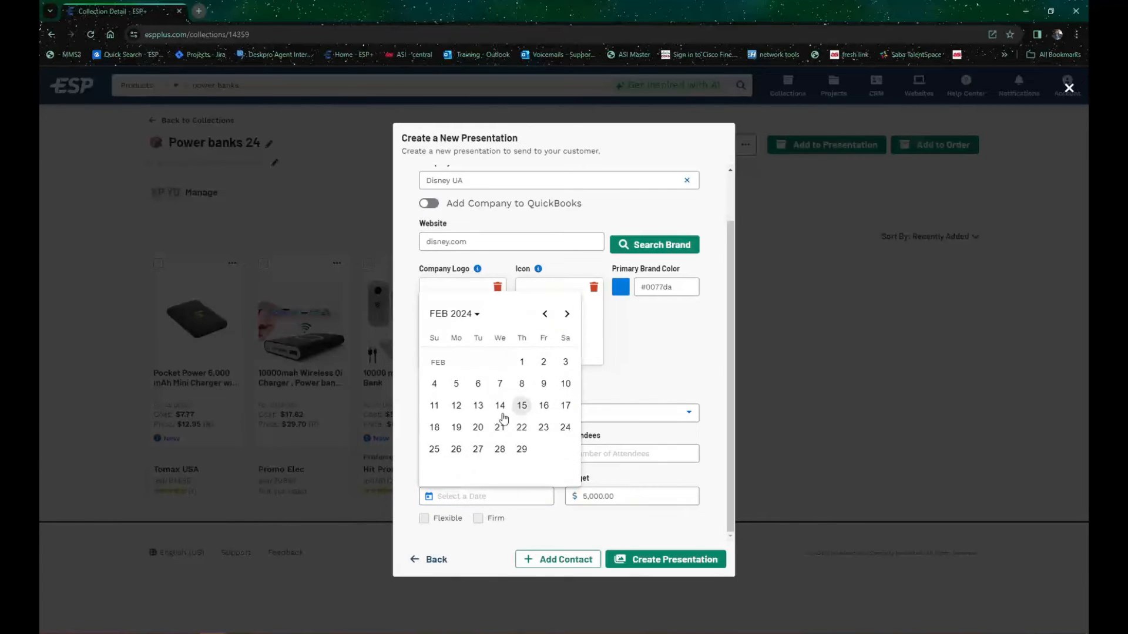
click(478, 405)
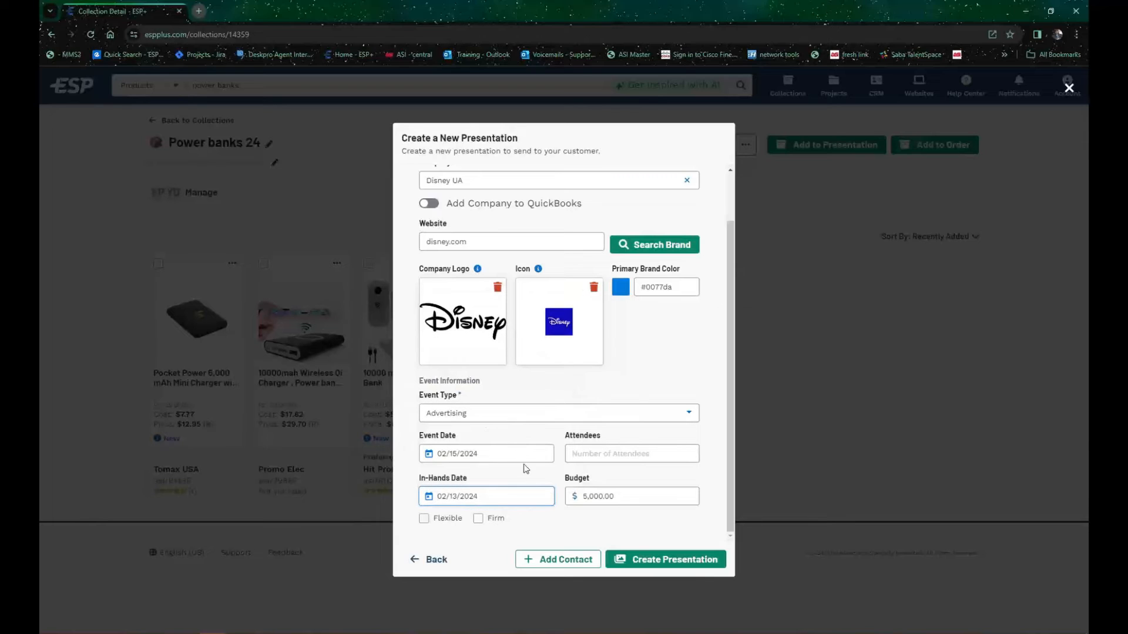
click(619, 456)
click(479, 519)
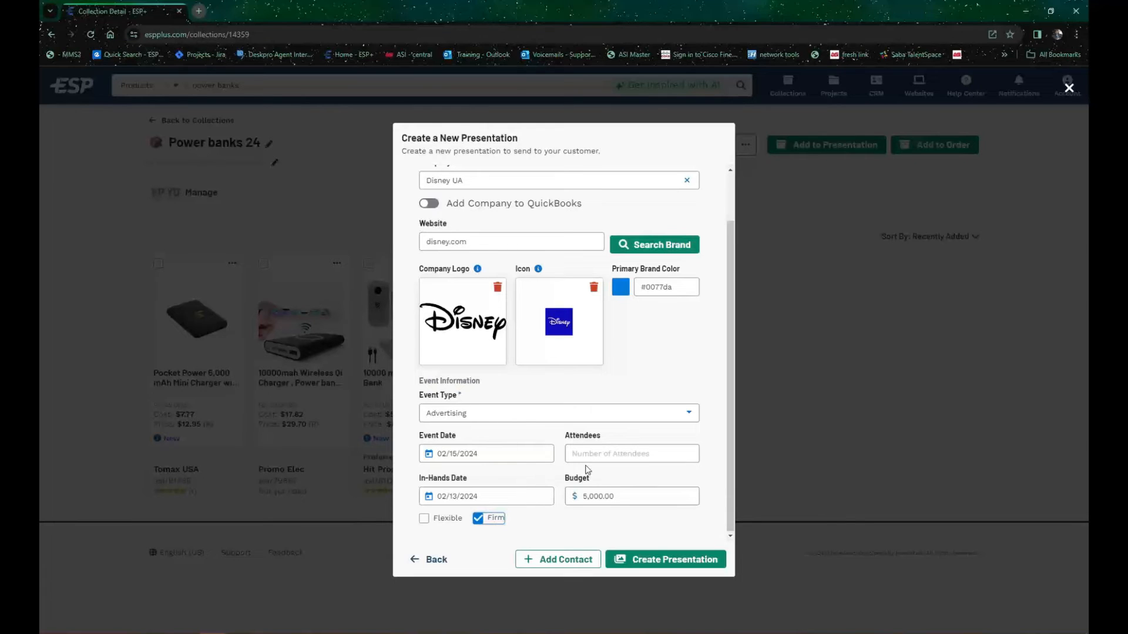
Step: Set the number of attendees for the event to 500
click(604, 452)
text(00)
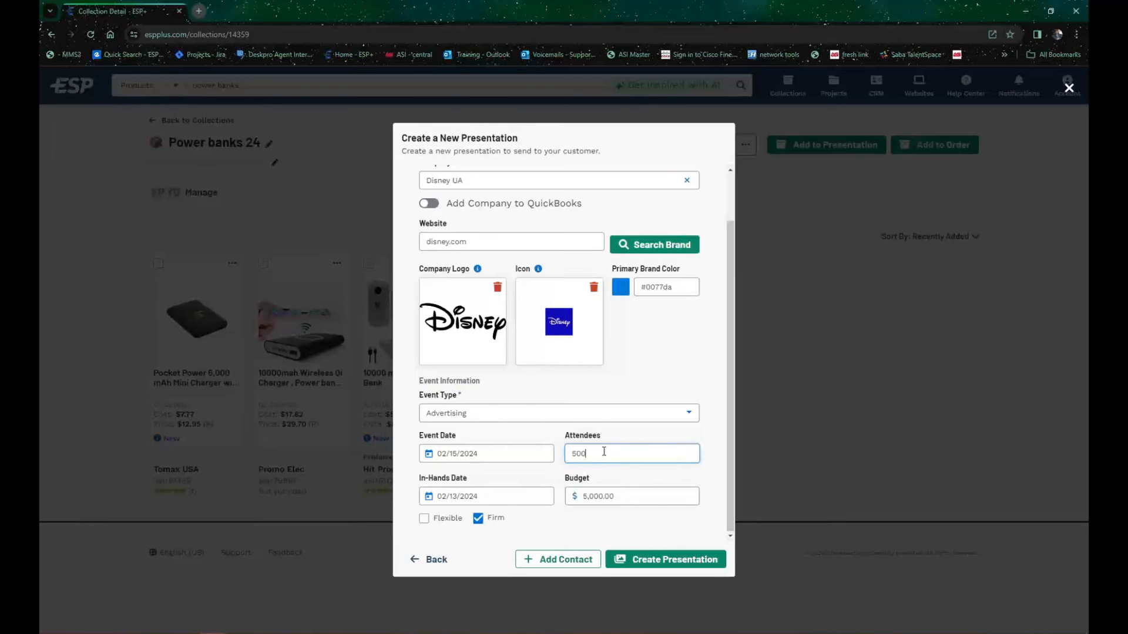
click(648, 431)
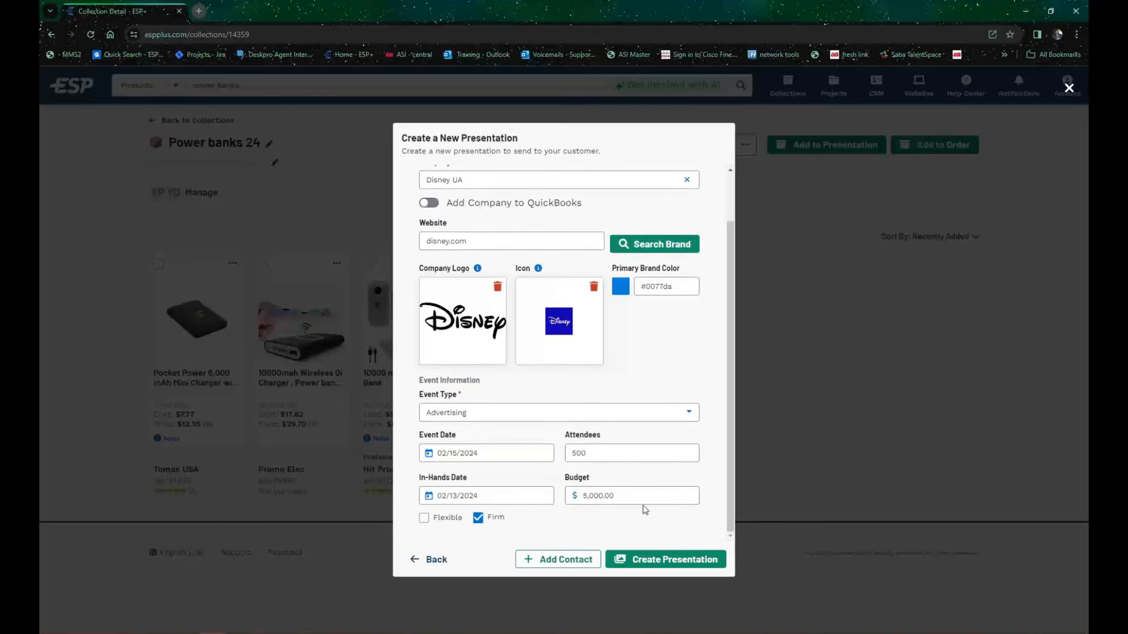
Step: Add a customer contact to the presentation and enter the contact's first name and last initial
scroll(481, 355, up, 1)
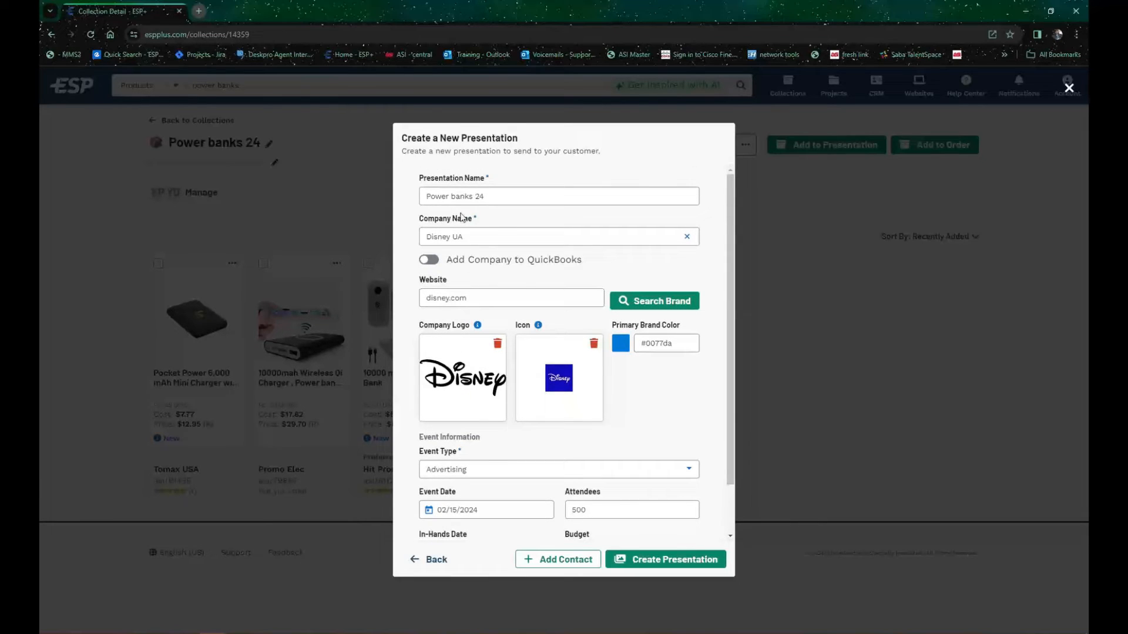
scroll(502, 226, down, 1)
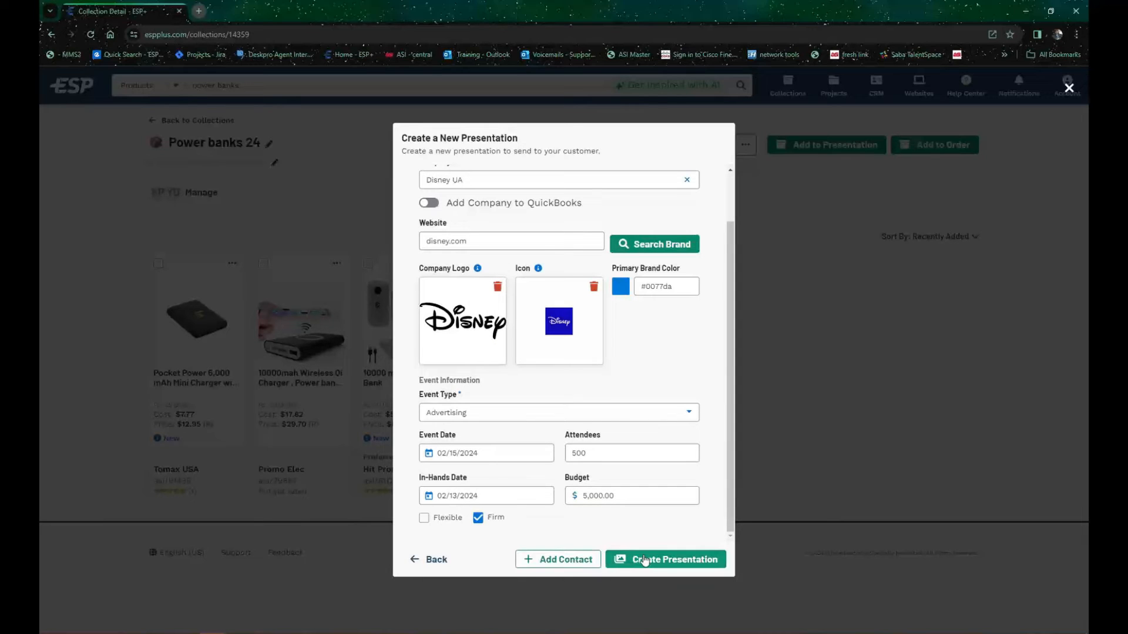
click(558, 561)
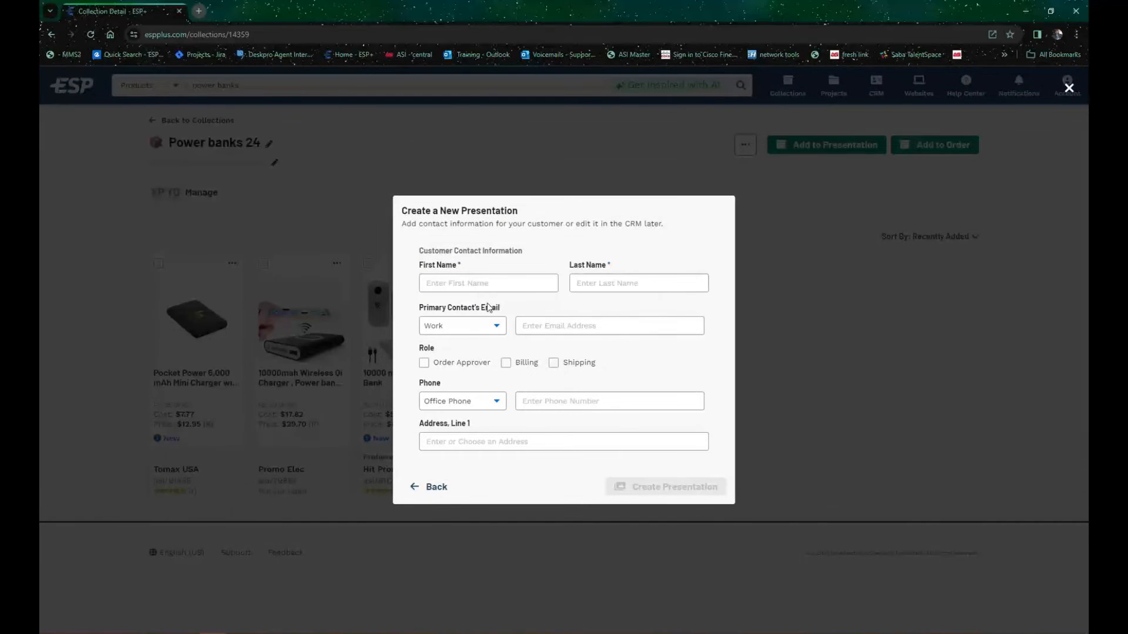
click(496, 280)
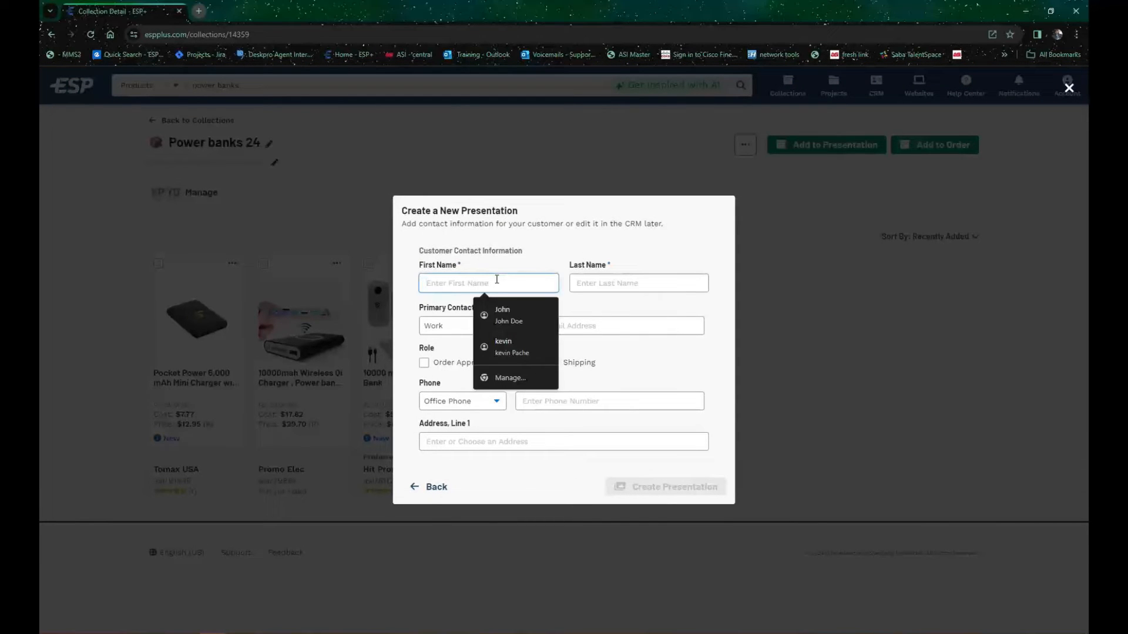
text(Kevin)
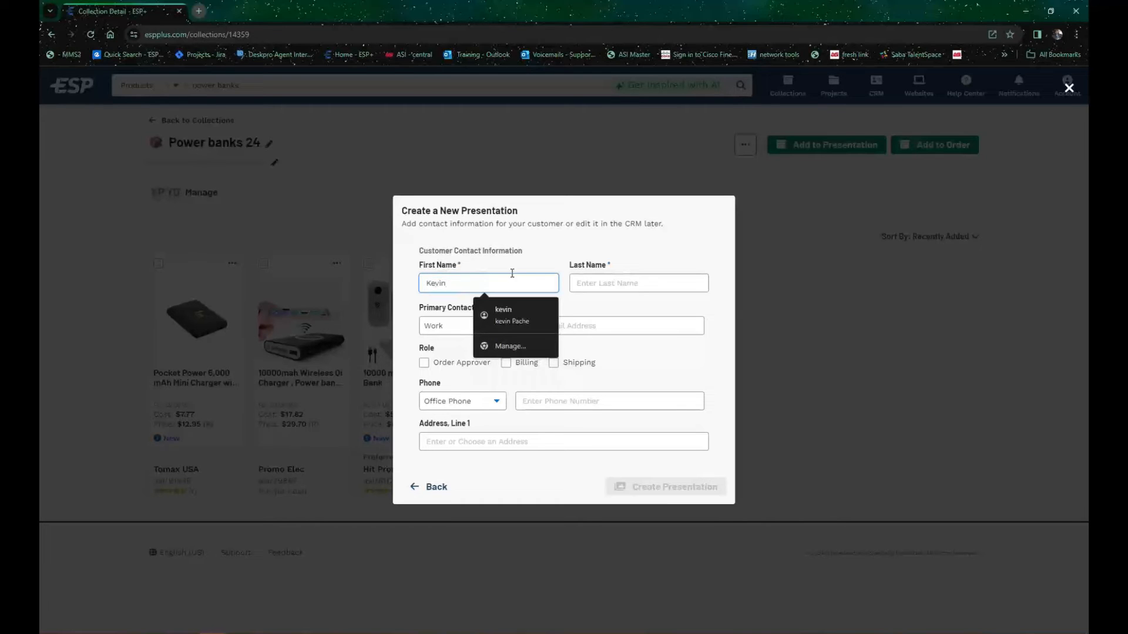
click(648, 288)
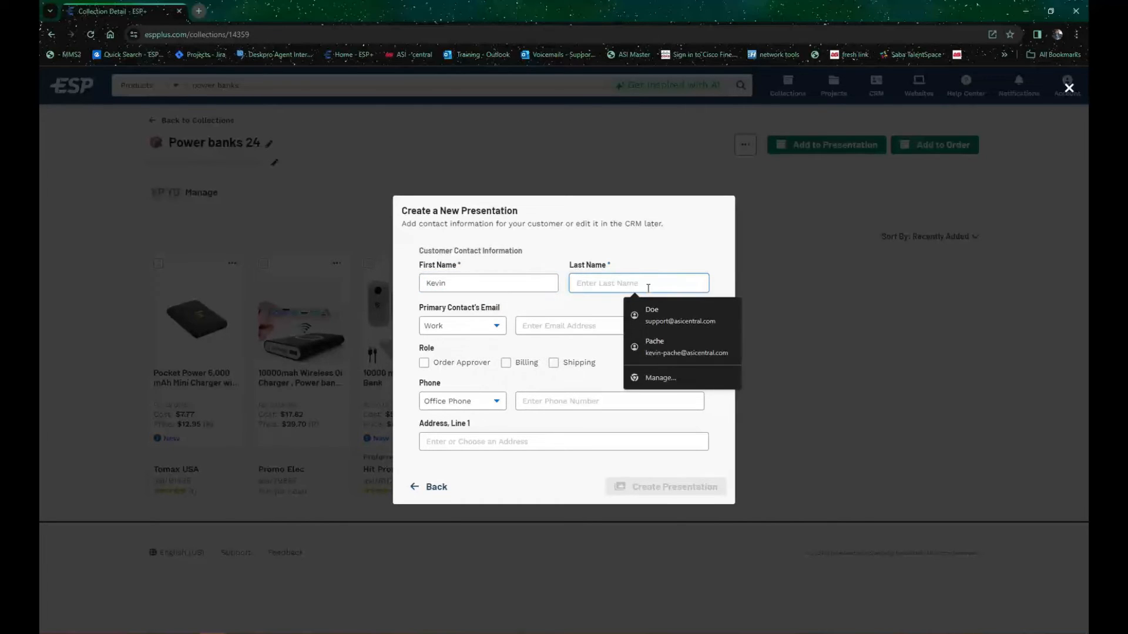
text(P)
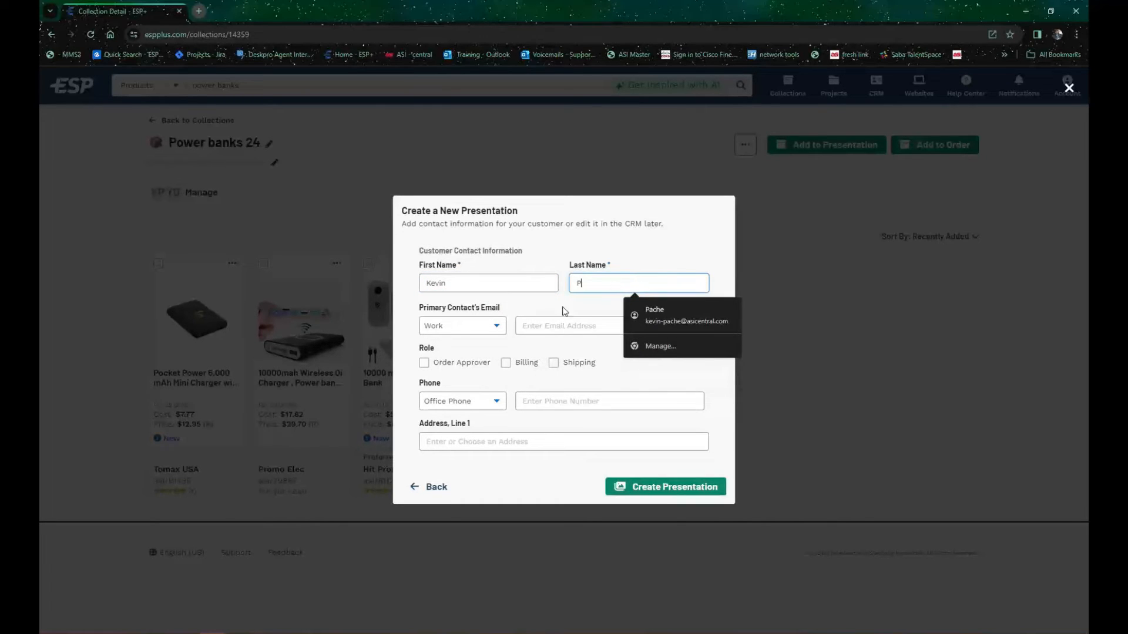
click(576, 347)
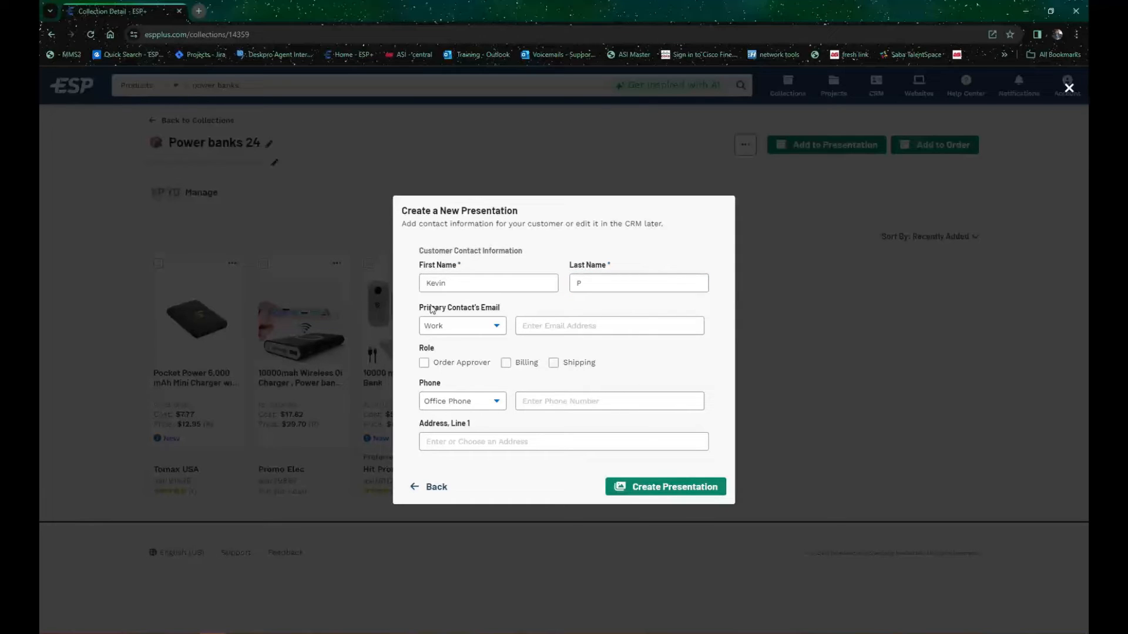
Step: Fill in the contact's postal address by choosing a matching suggestion for the street number
click(470, 444)
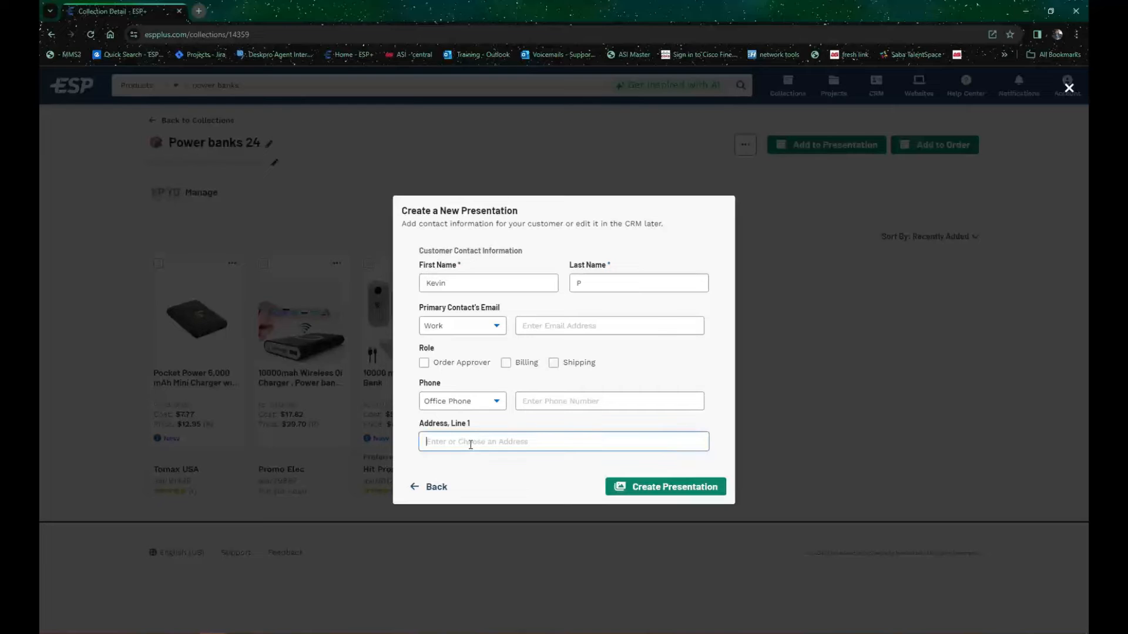
text(4800)
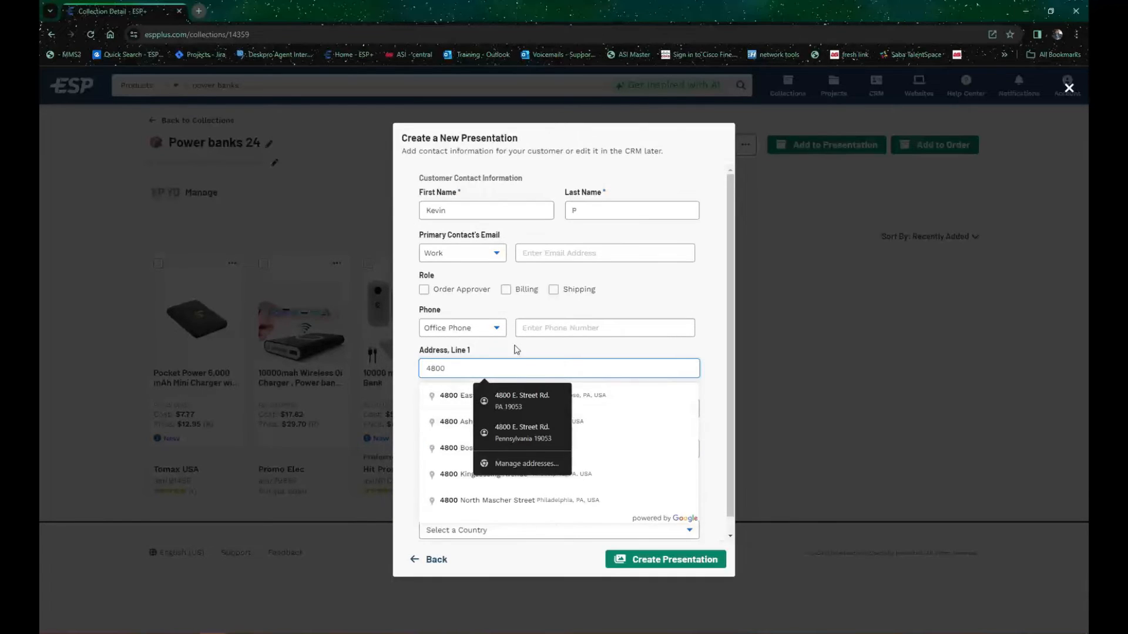
click(652, 404)
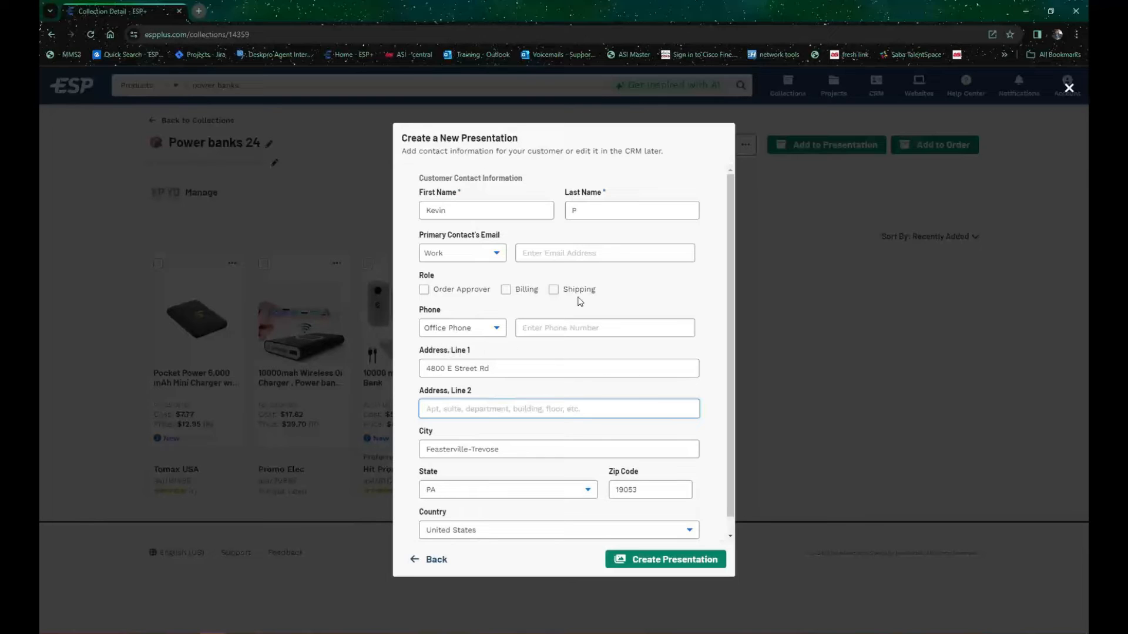
Step: Assign the contact the Shipping, Billing and Order Approver roles, create the presentation, and dismiss the browser's address update offer
click(555, 294)
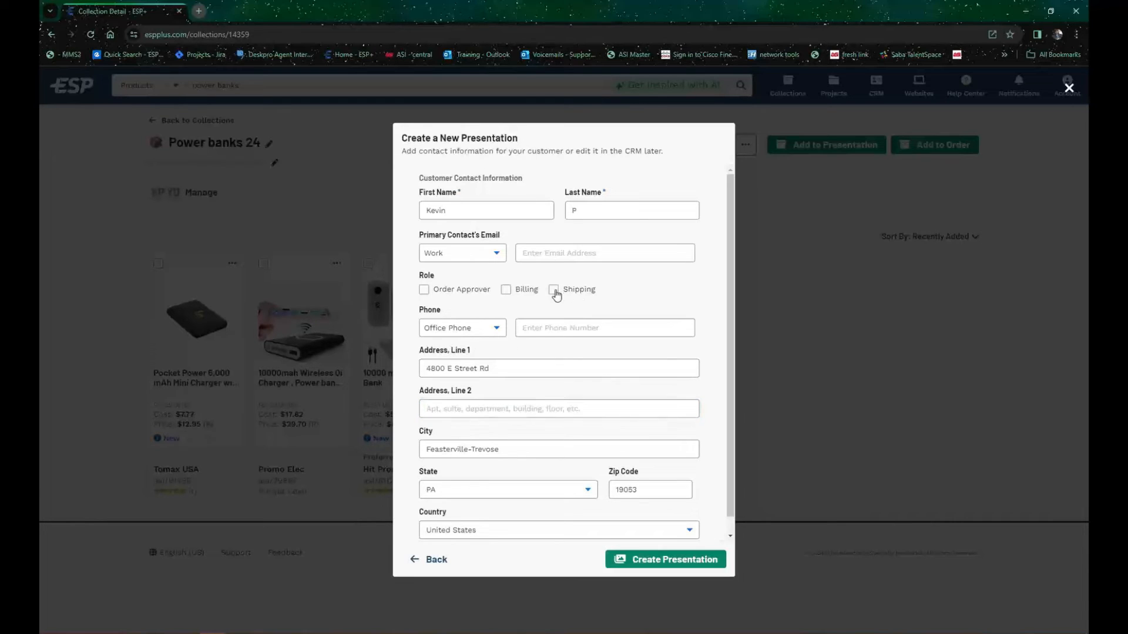
click(506, 290)
click(424, 291)
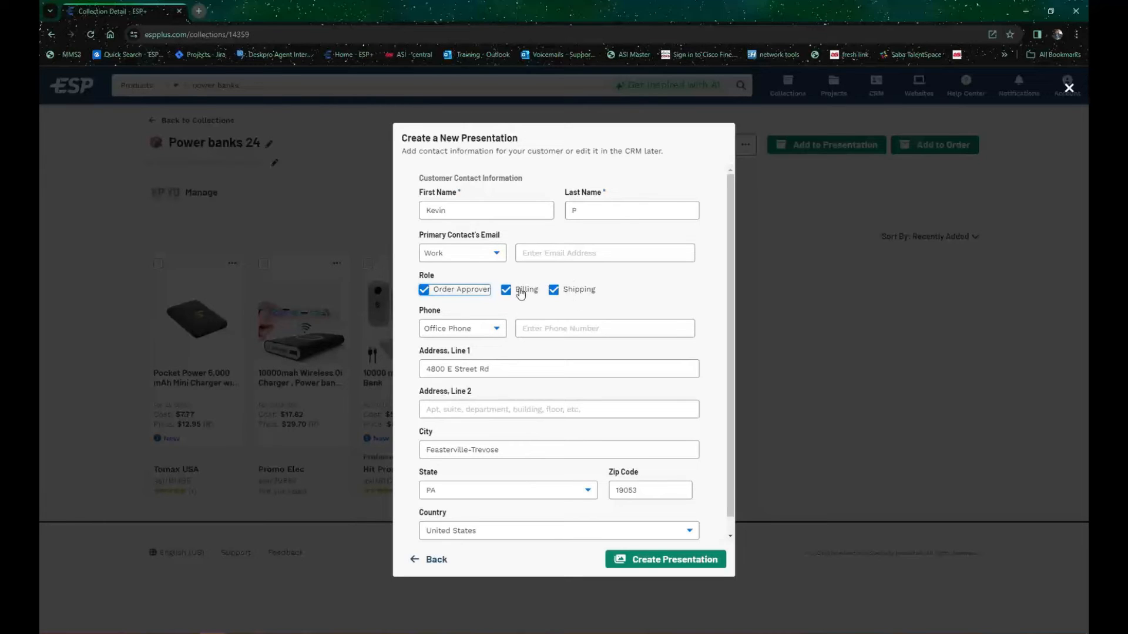
click(683, 558)
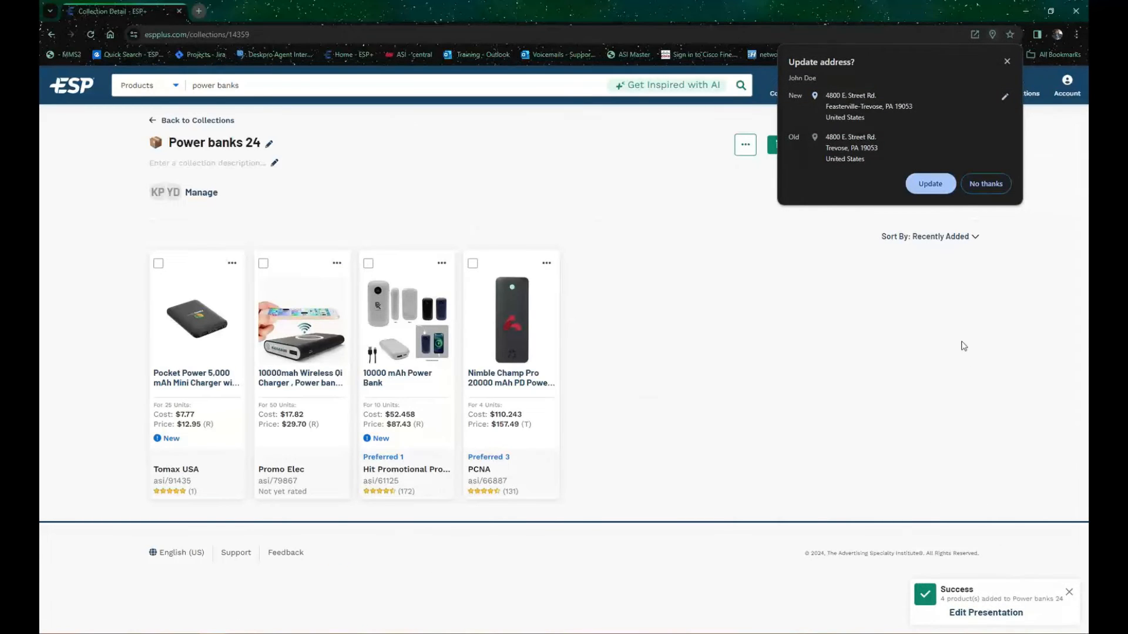
click(1008, 61)
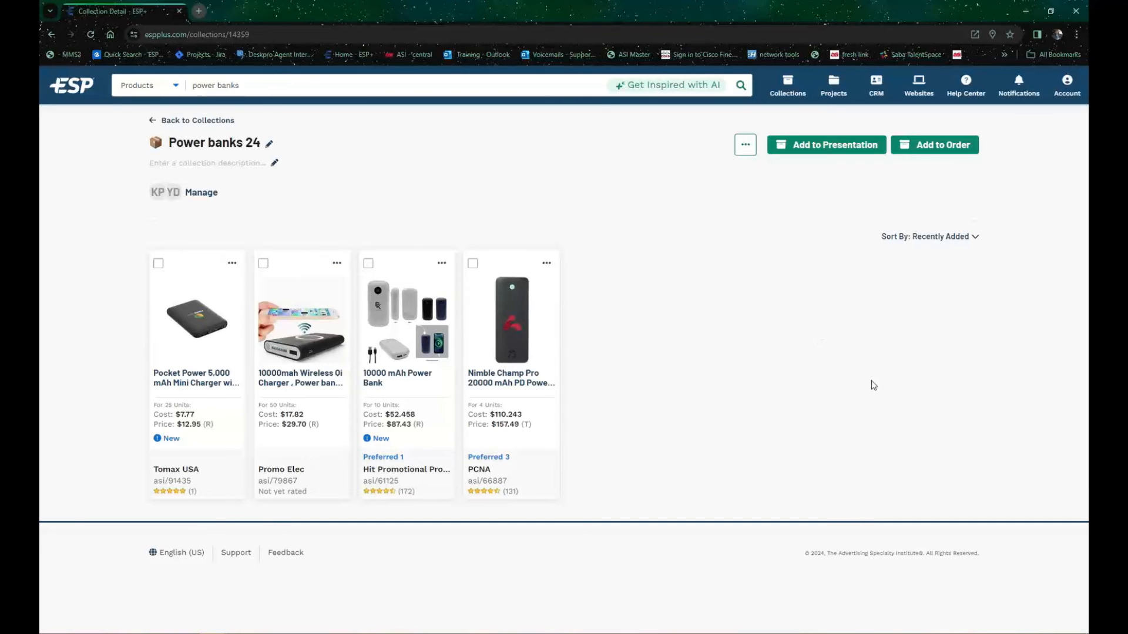
Step: Go to the list of all projects and show the available actions for the Power banks 24 project
click(837, 88)
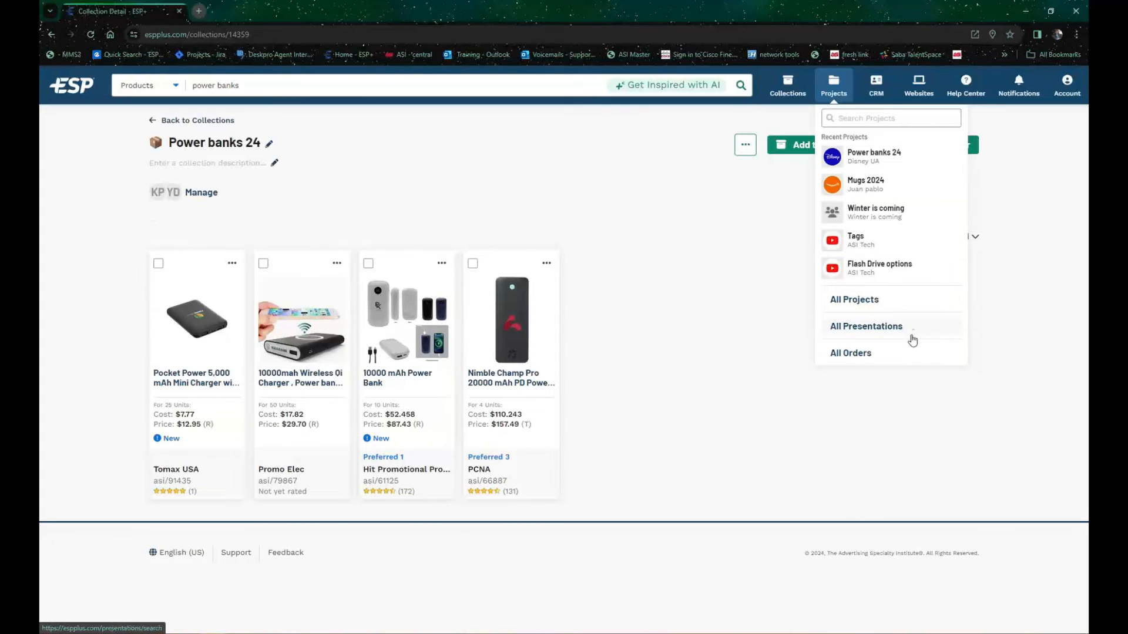
click(859, 301)
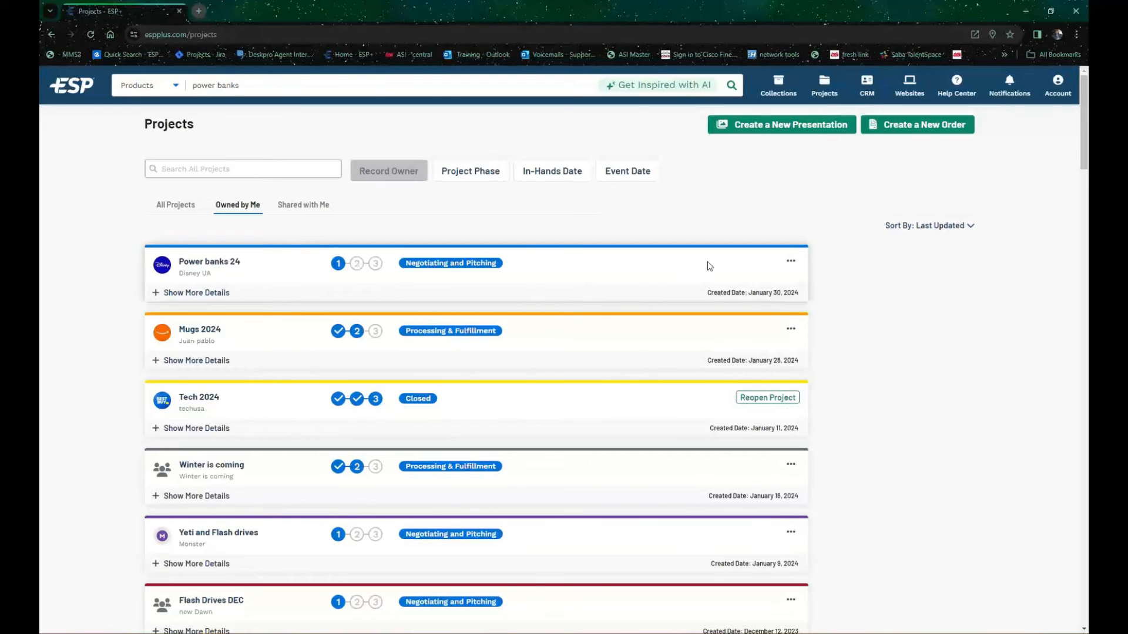
click(792, 264)
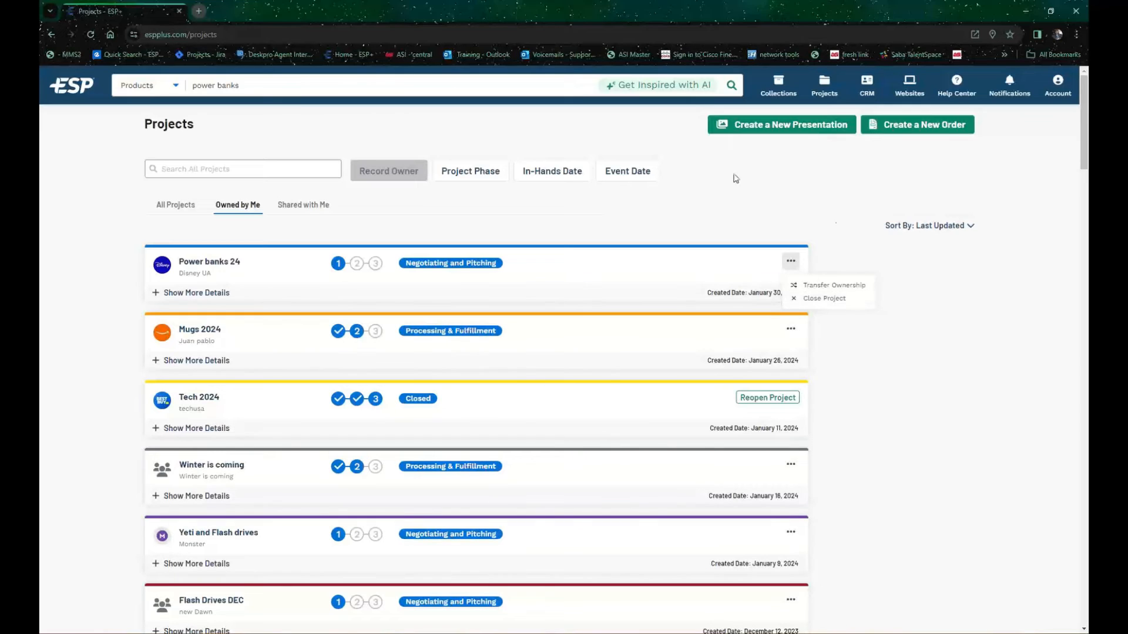
Step: Close the project actions, expand the details of the Power banks 24 project, and open the project
click(444, 112)
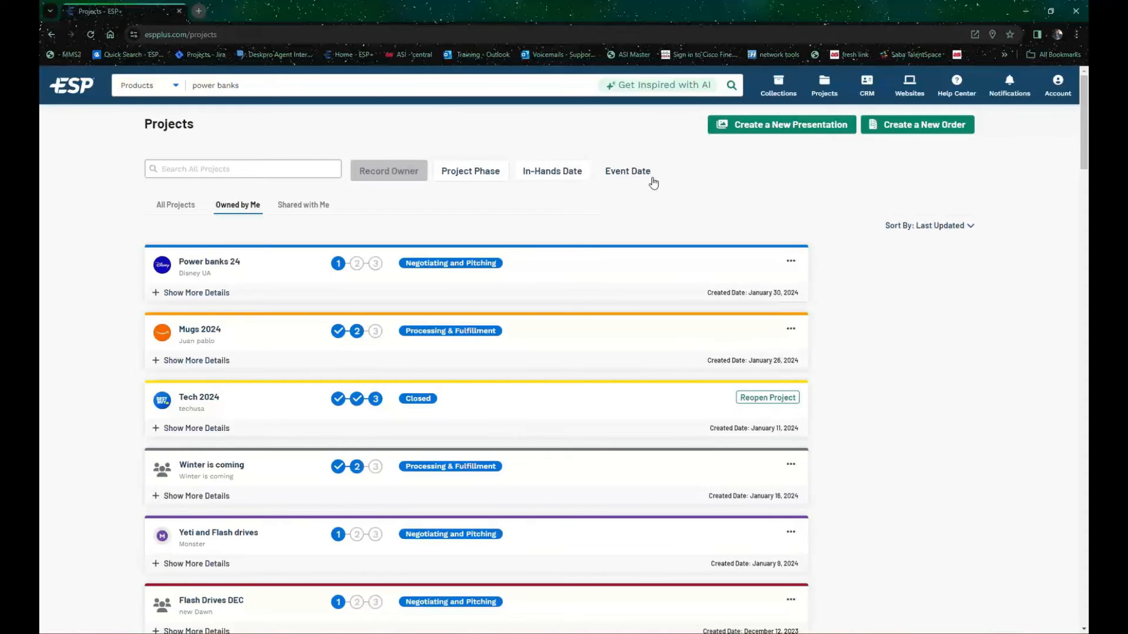
click(954, 228)
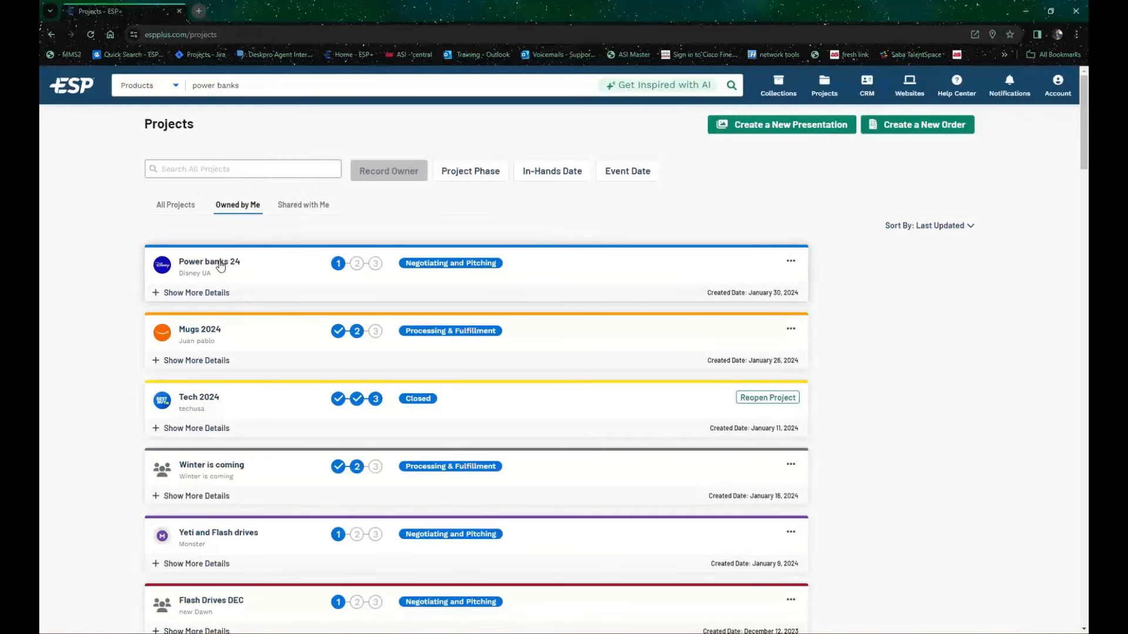
click(187, 297)
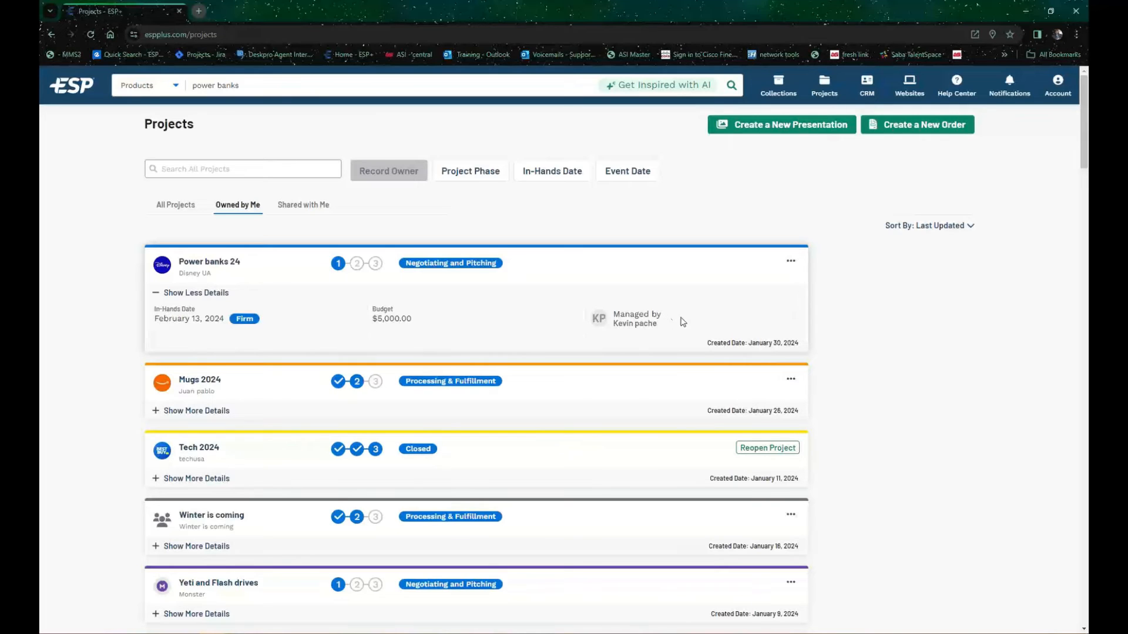
click(197, 262)
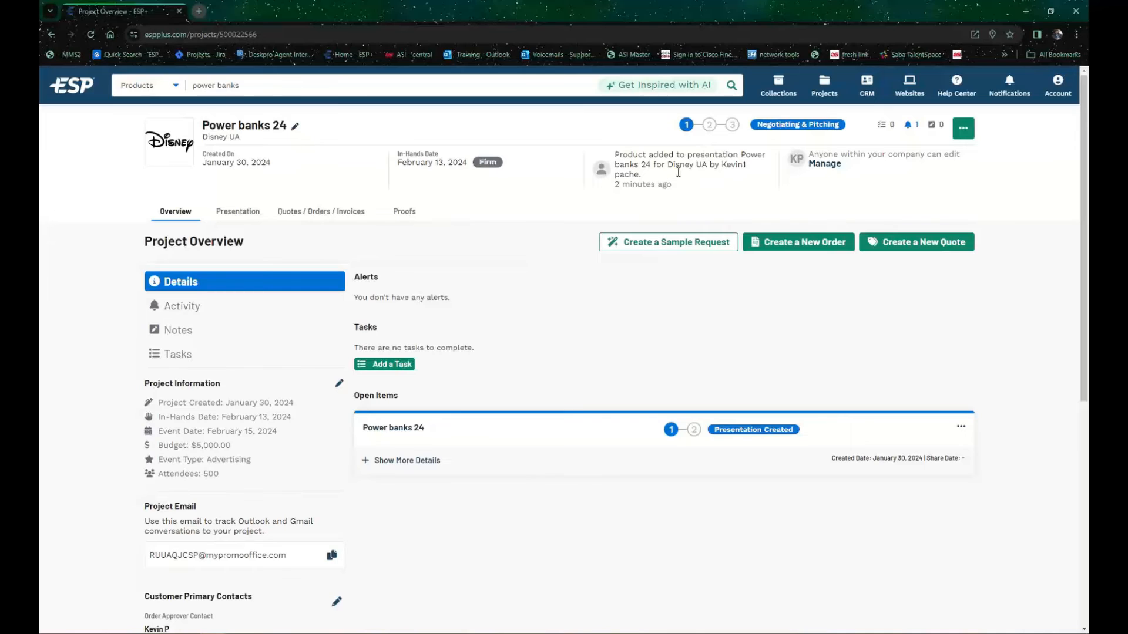
Step: Restrict the project's collaborators to selected individuals, add a colleague by name, and save the collaborator settings
click(817, 167)
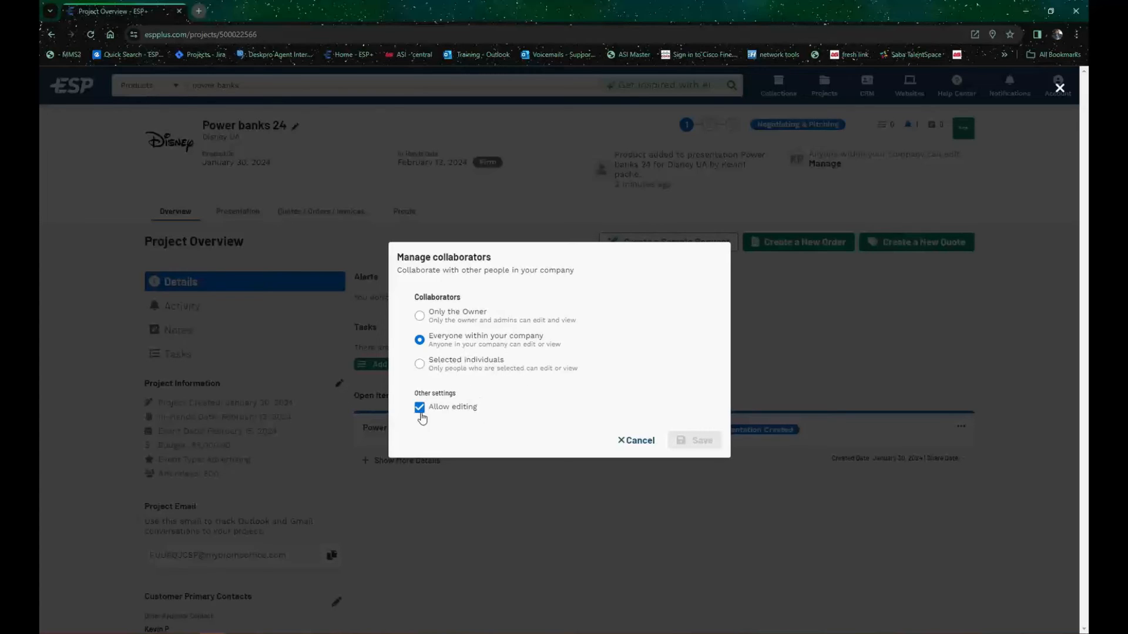
click(510, 364)
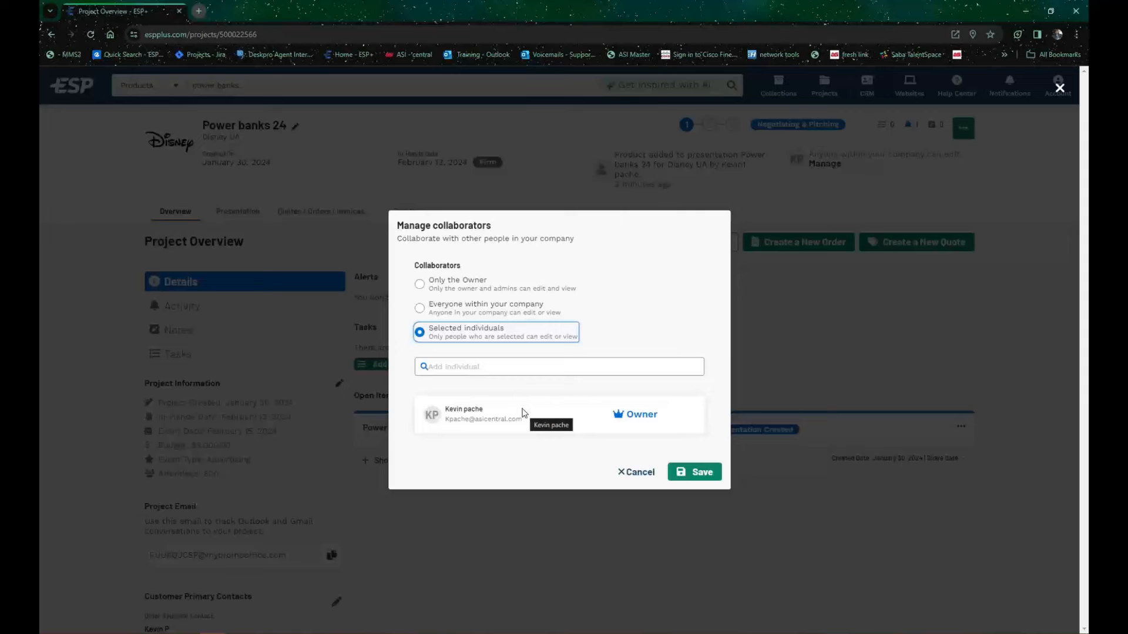
click(527, 369)
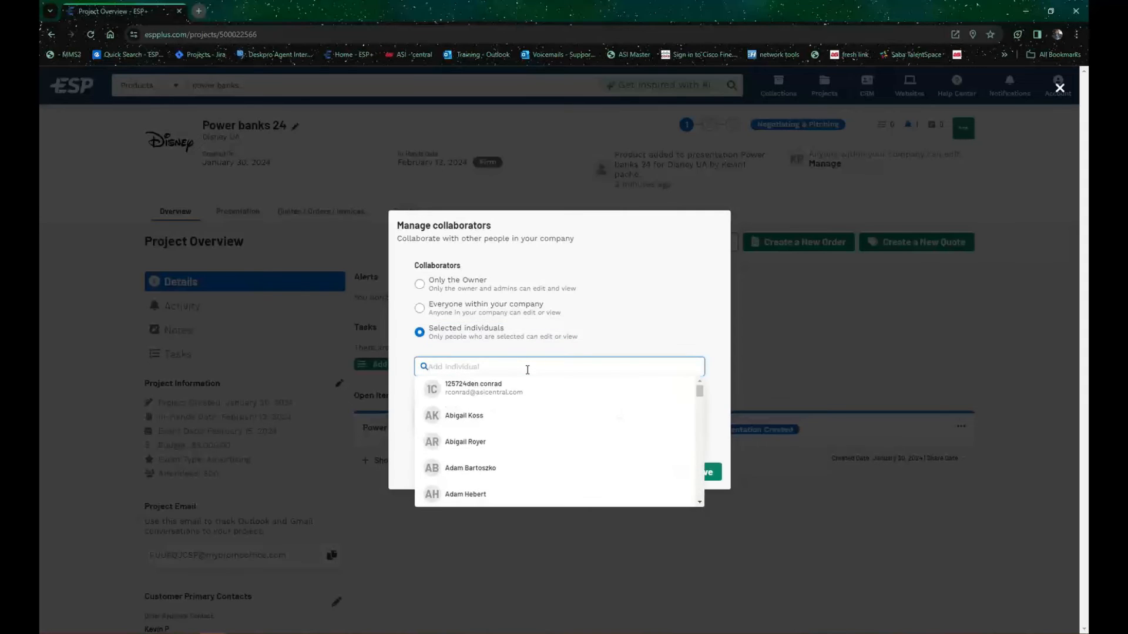
text(yves)
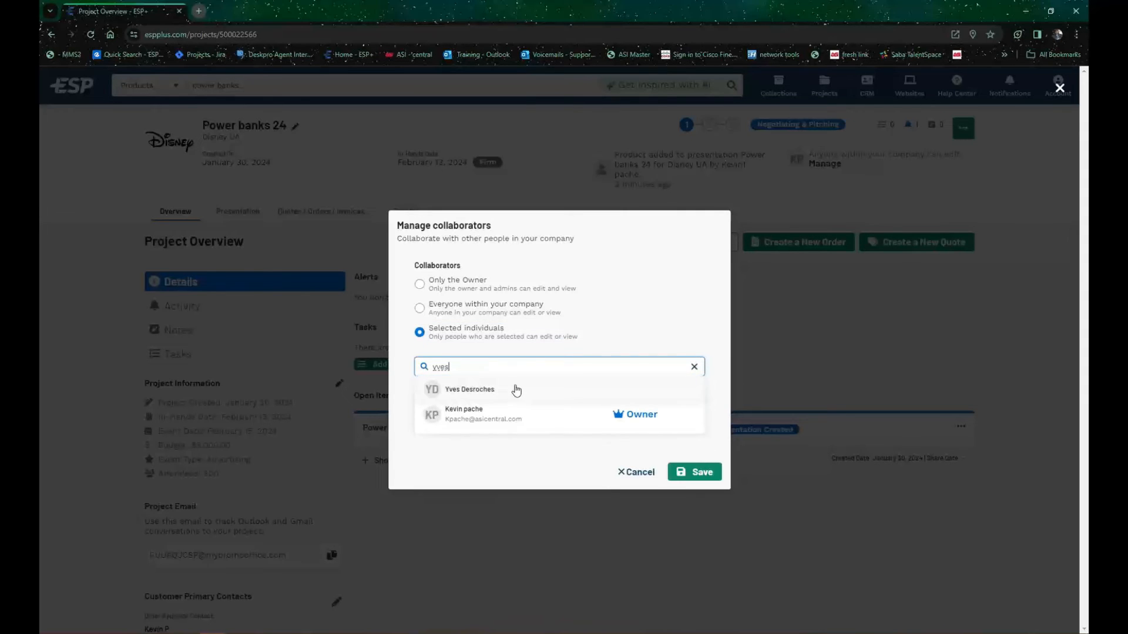
click(516, 390)
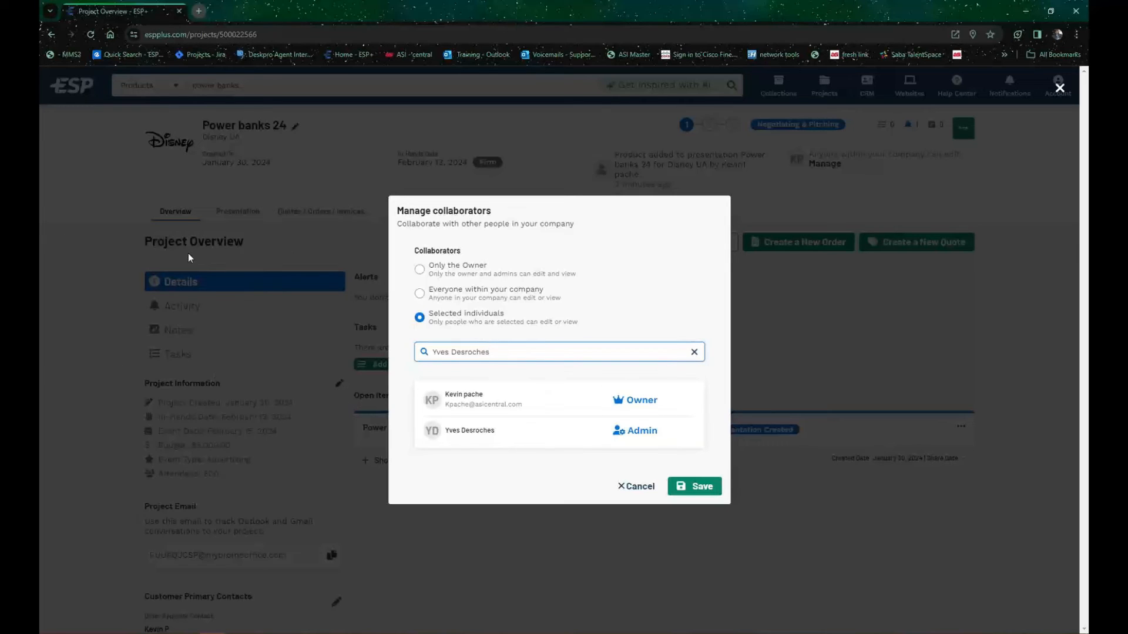
click(699, 486)
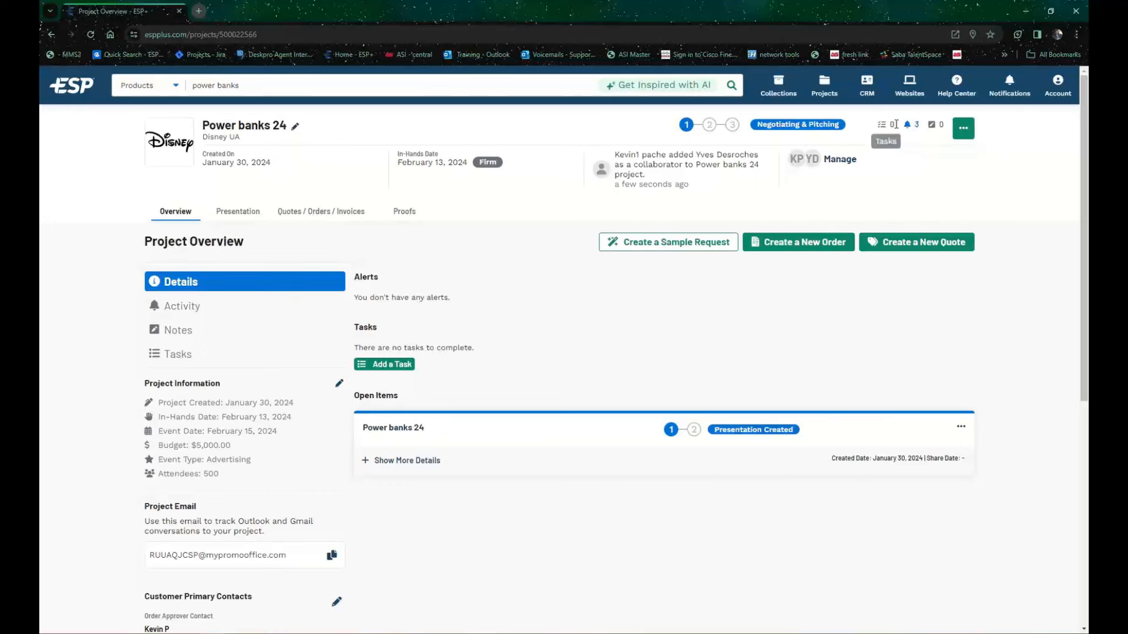
Step: Show the project's available actions and review the project information, project email and customer primary contacts
click(964, 129)
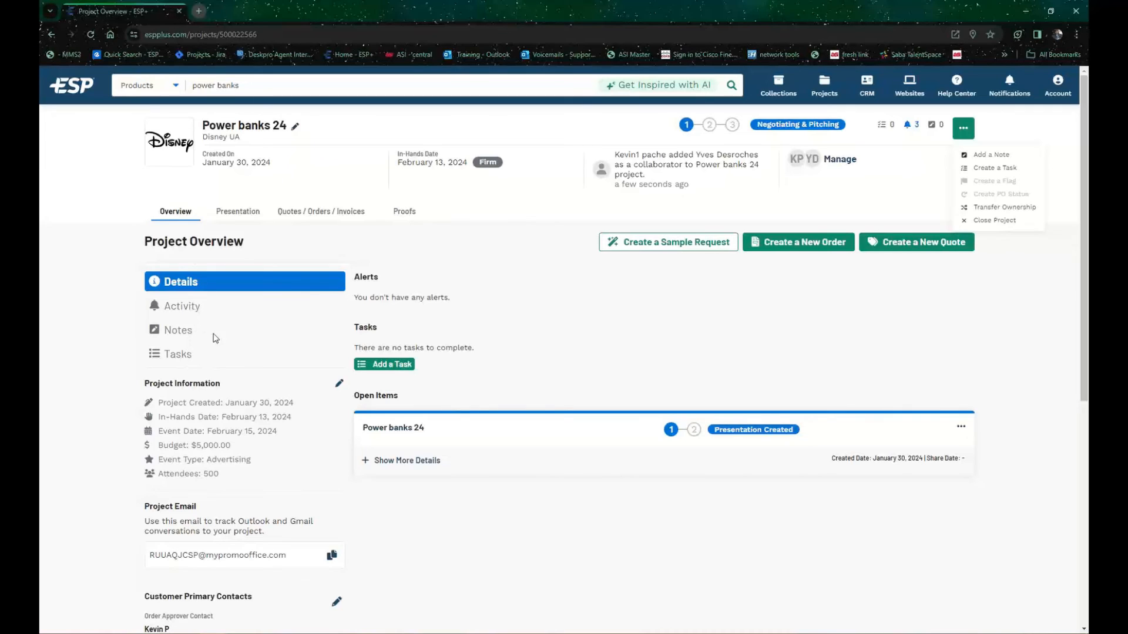
scroll(216, 389, down, 2)
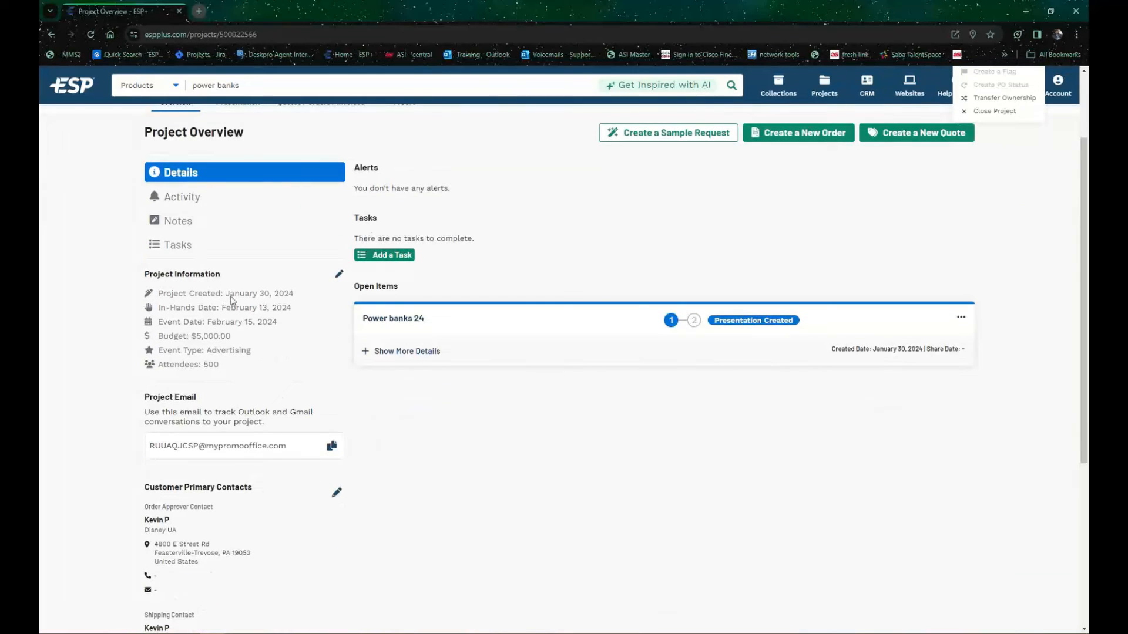
scroll(229, 282, down, 3)
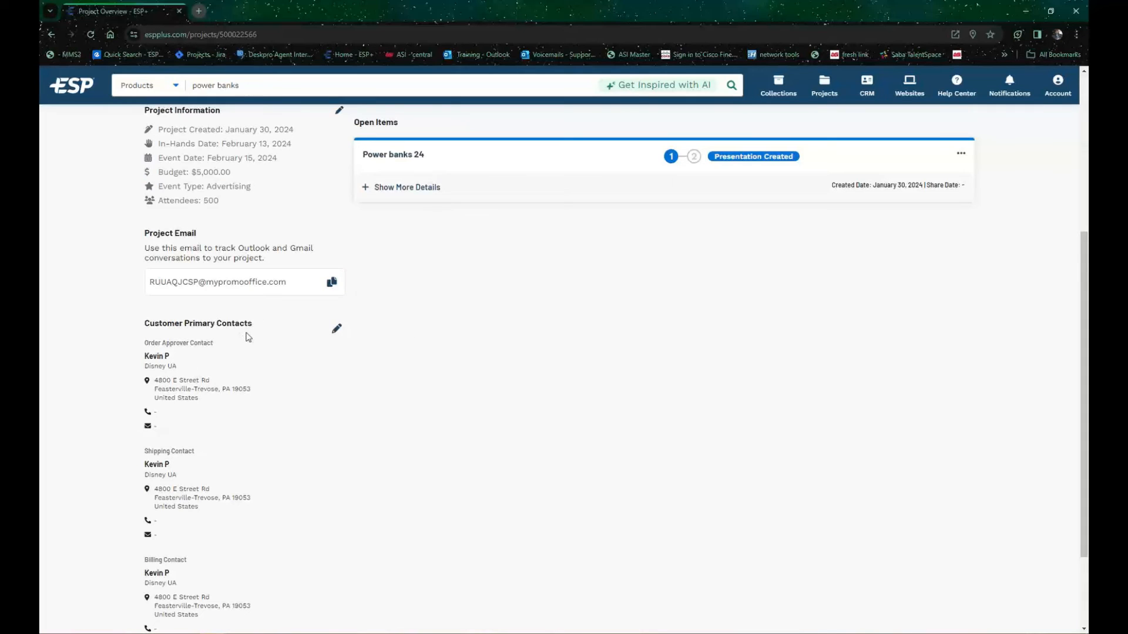
scroll(250, 333, down, 2)
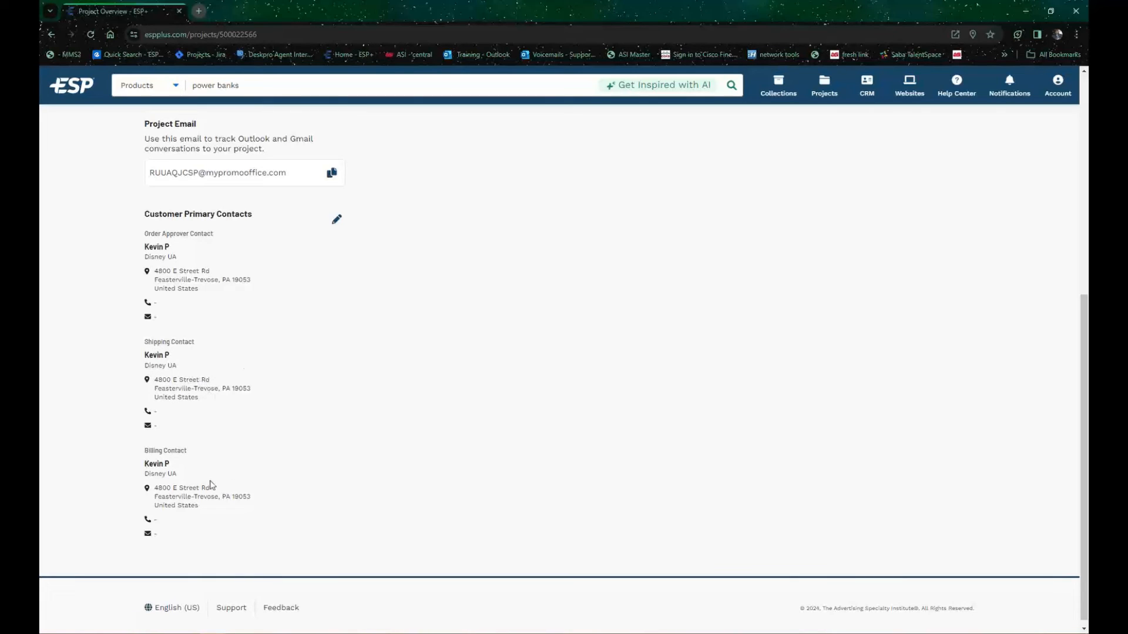
scroll(207, 305, up, 7)
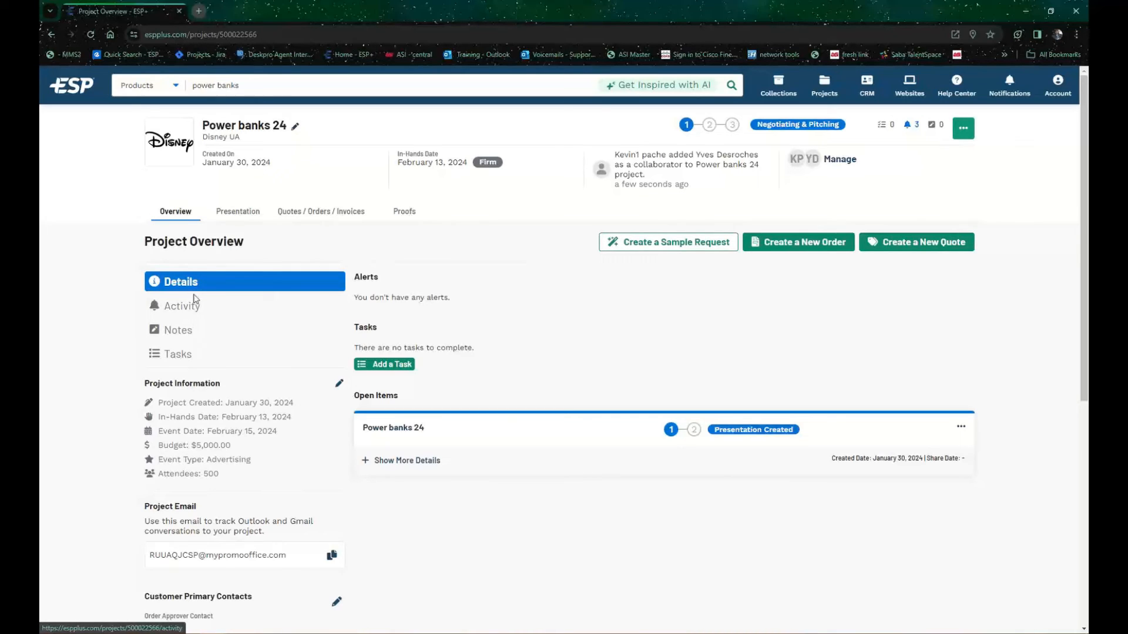
Step: View the project's activity, notes and tasks one after the other
click(195, 309)
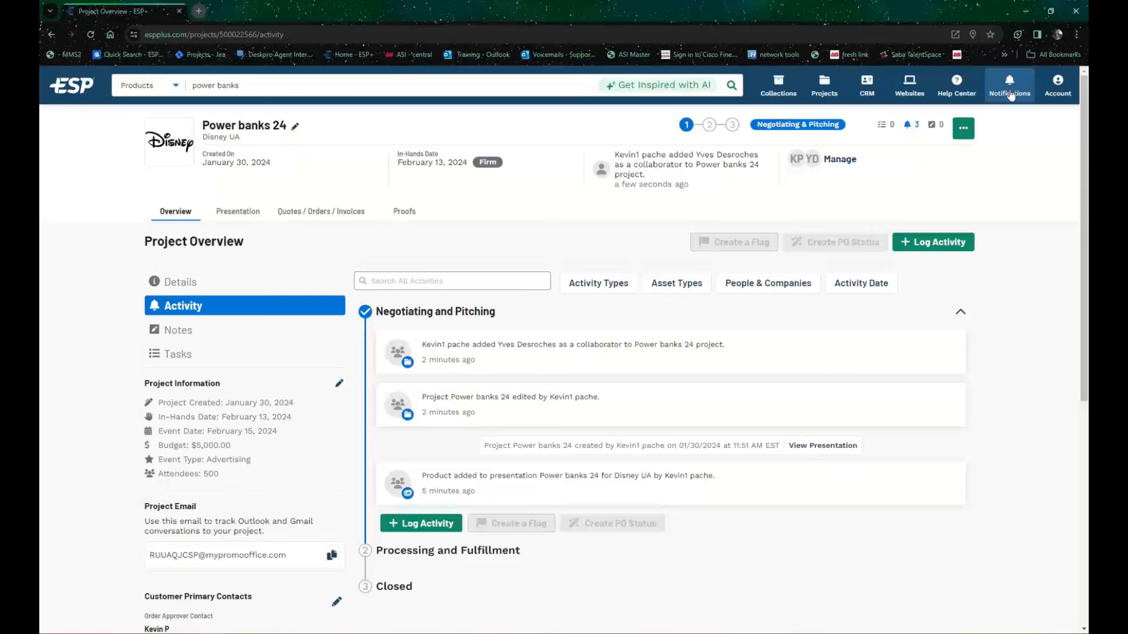
click(192, 340)
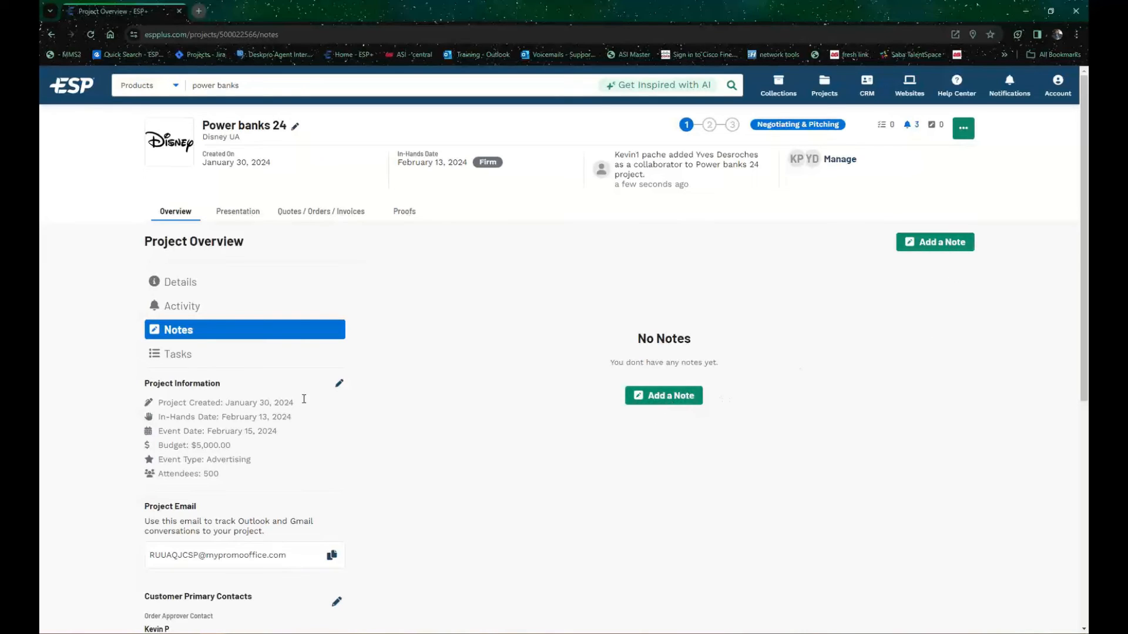
click(187, 351)
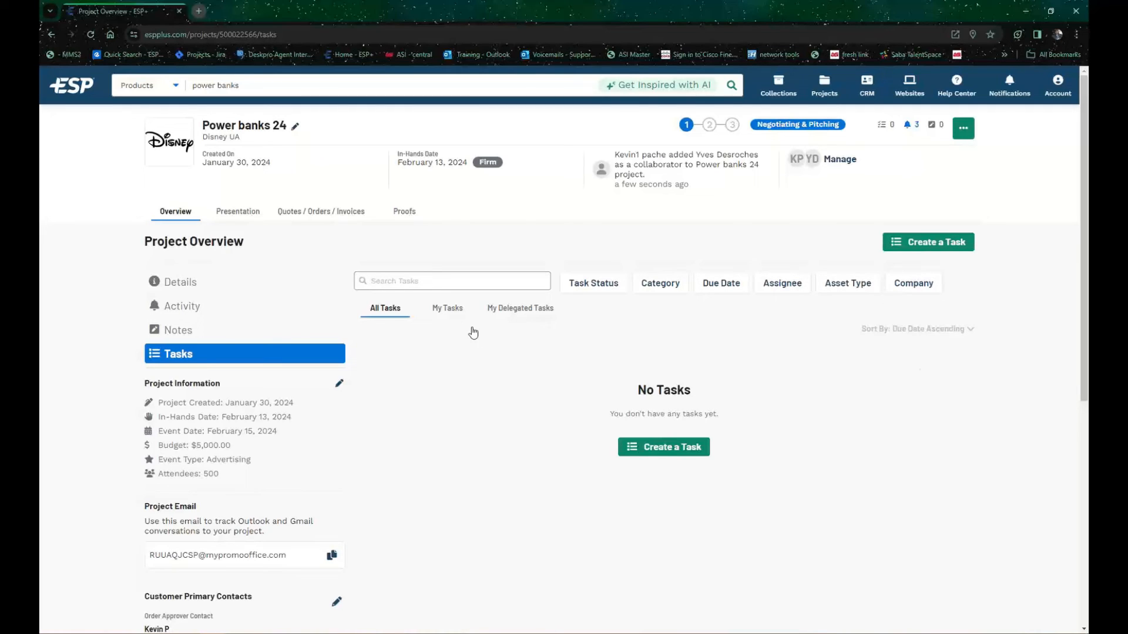
Step: Open the project's presentation, look over its settings, and switch the presentation preview to the landing page
click(249, 215)
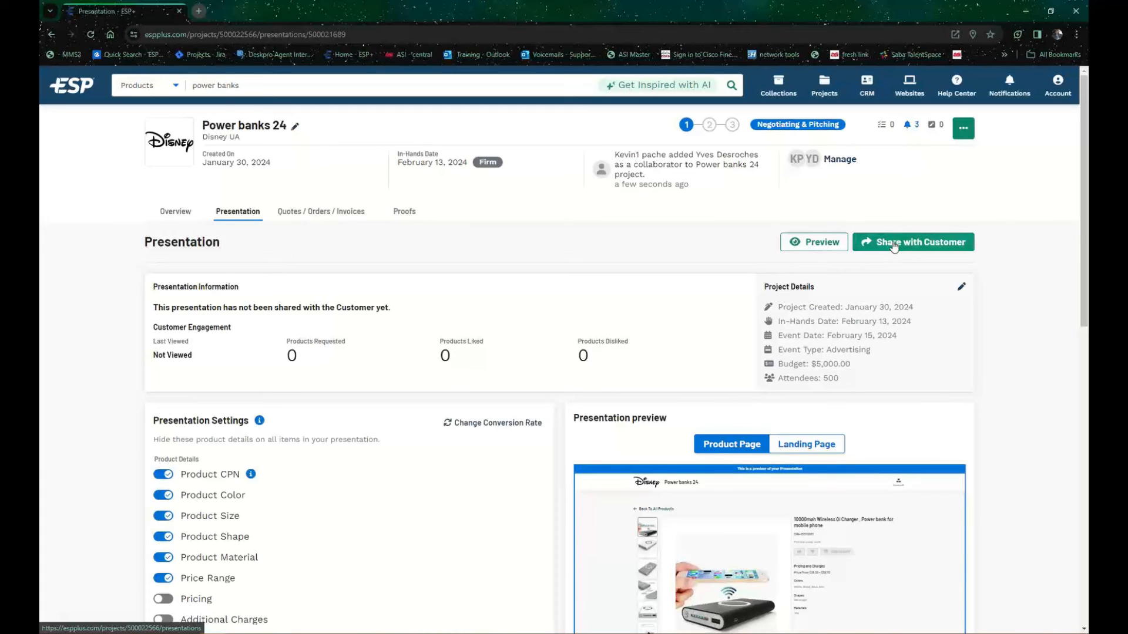
scroll(893, 246, down, 4)
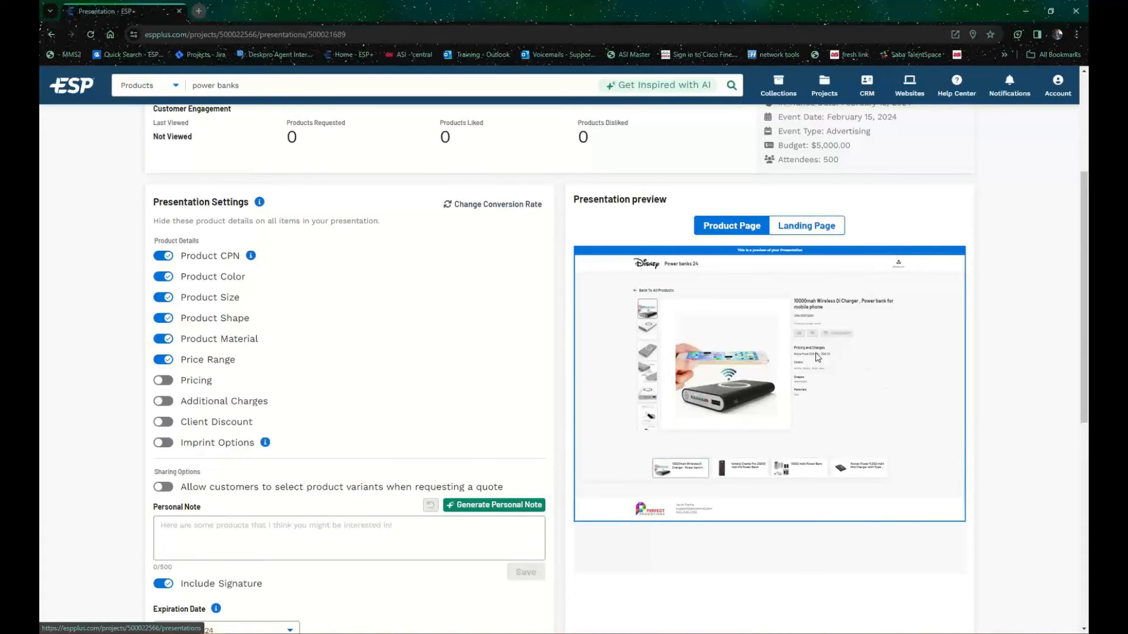
scroll(815, 352, up, 4)
scroll(848, 483, down, 3)
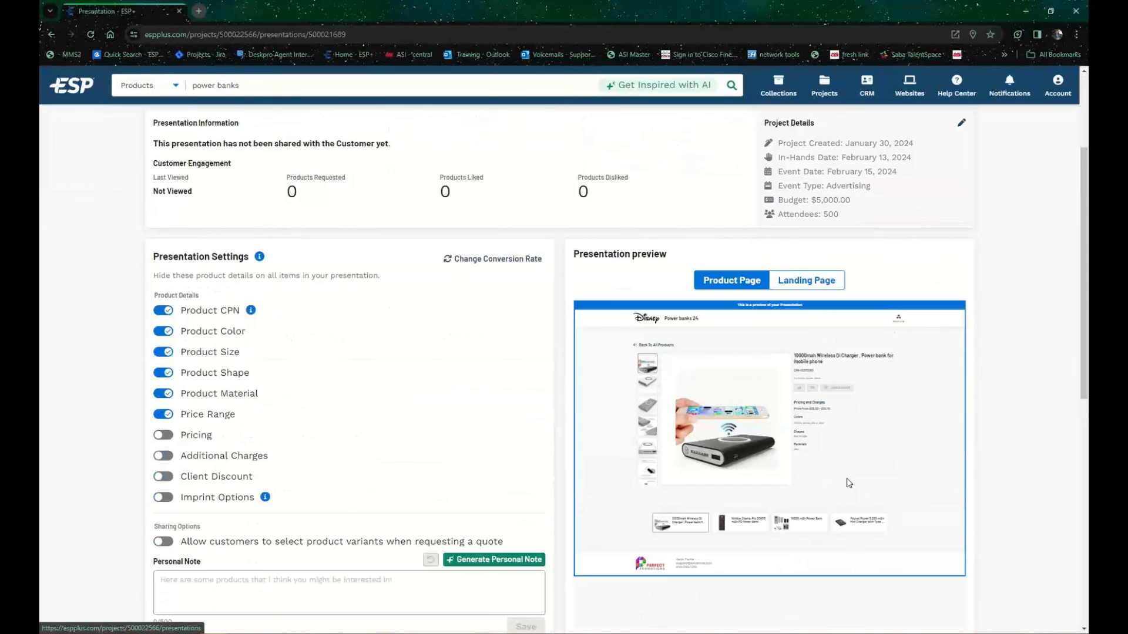
scroll(842, 475, up, 3)
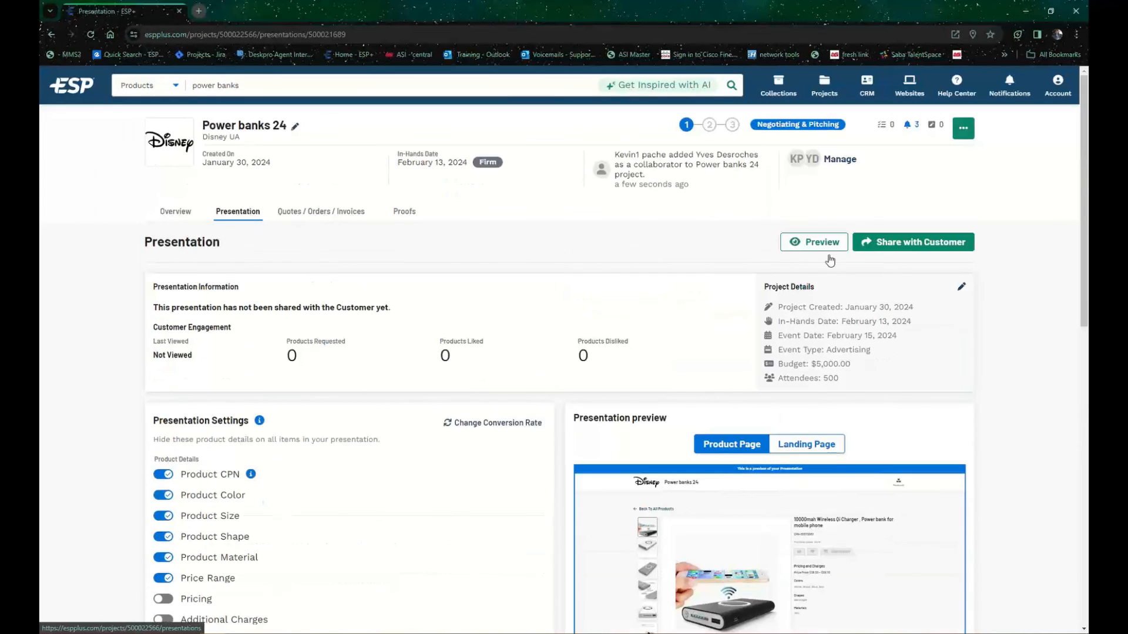
scroll(908, 475, down, 4)
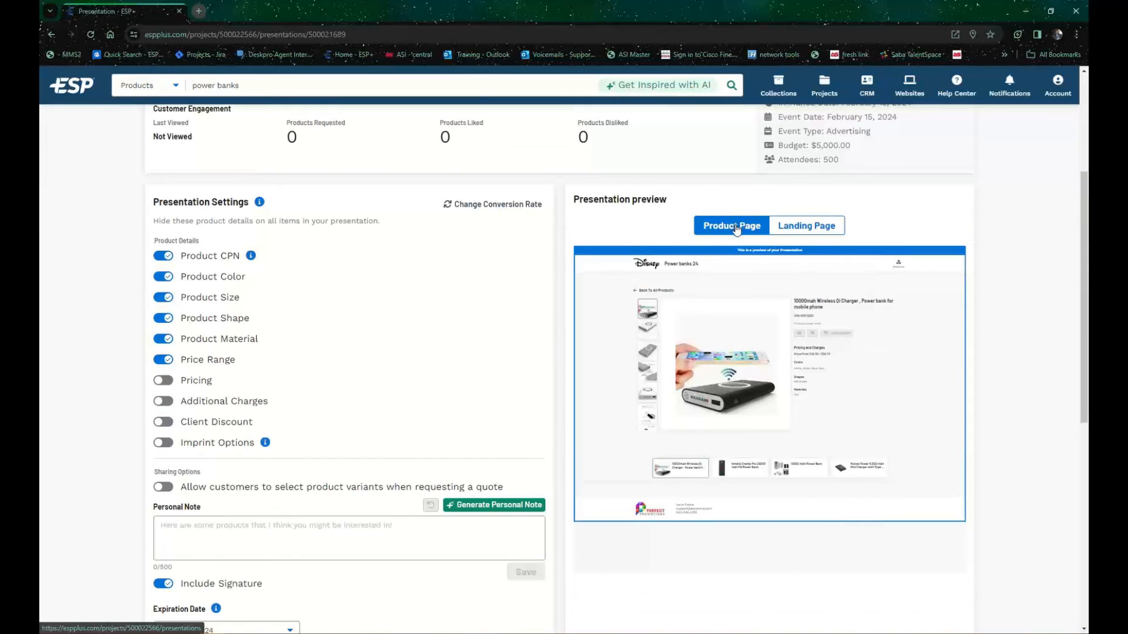
click(809, 227)
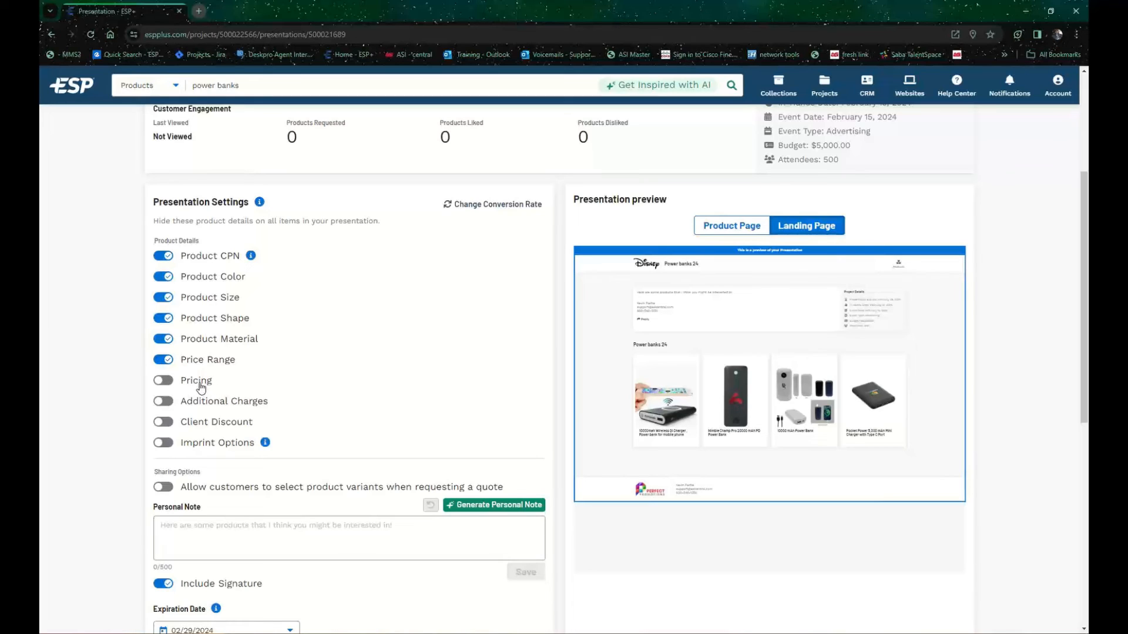
Step: Turn on Pricing in the presentation's product details and review the remaining settings
click(164, 381)
scroll(327, 443, down, 3)
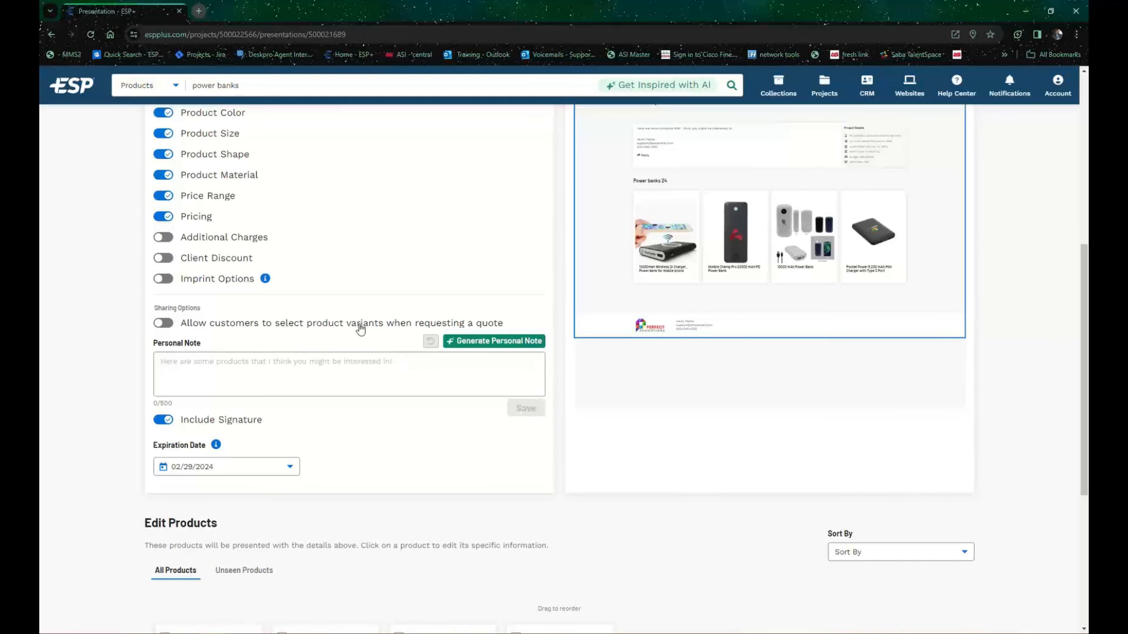
scroll(361, 329, up, 6)
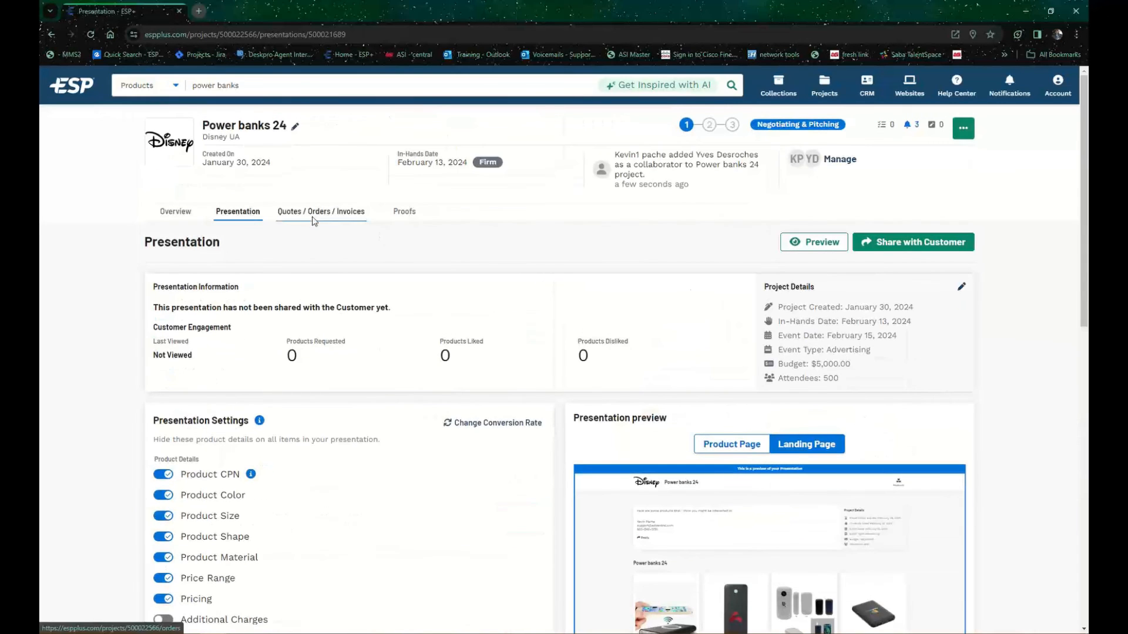
scroll(322, 314, down, 5)
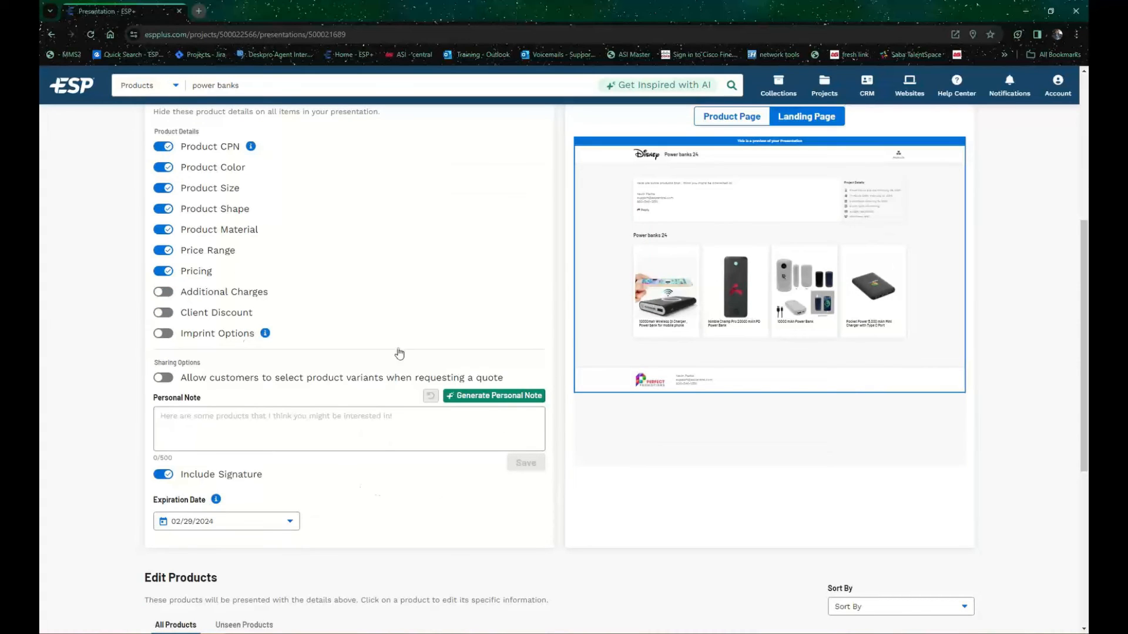
Step: Activate the empty personal note field, look at the account options, and close them without choosing any
click(281, 421)
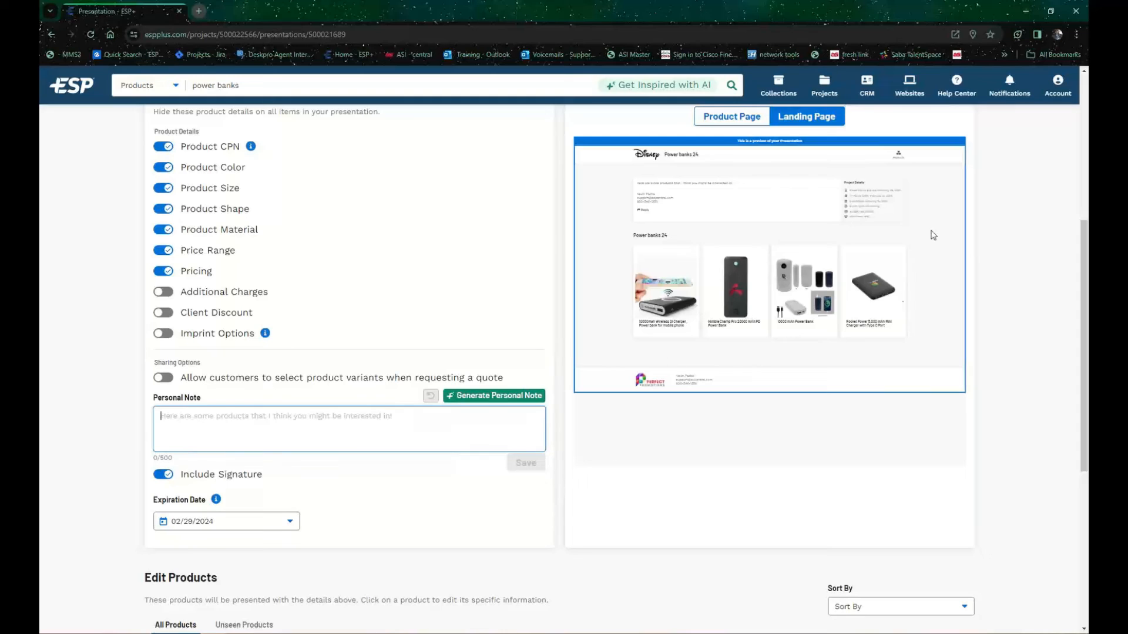
click(1057, 94)
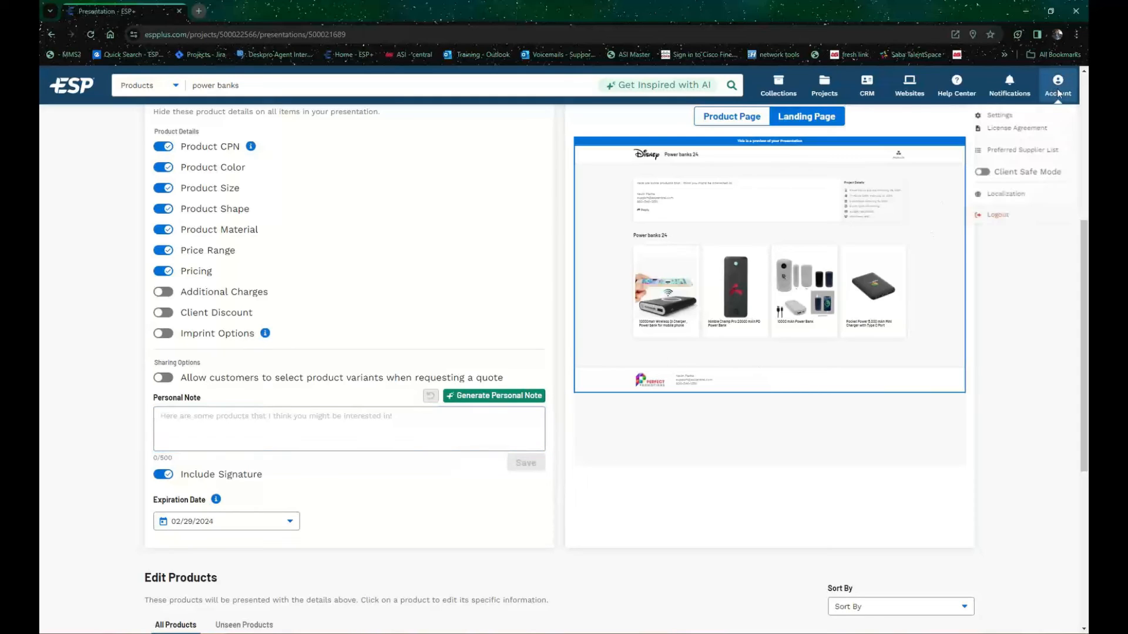
click(437, 512)
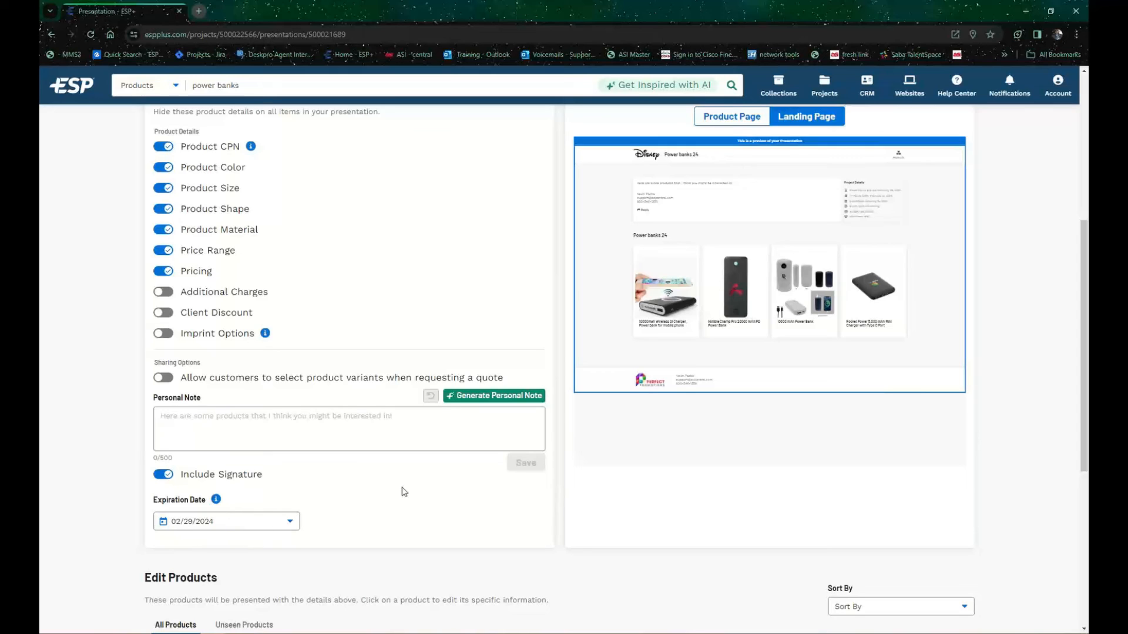
Step: Set the presentation's expiration date to 02/18/2024
click(290, 522)
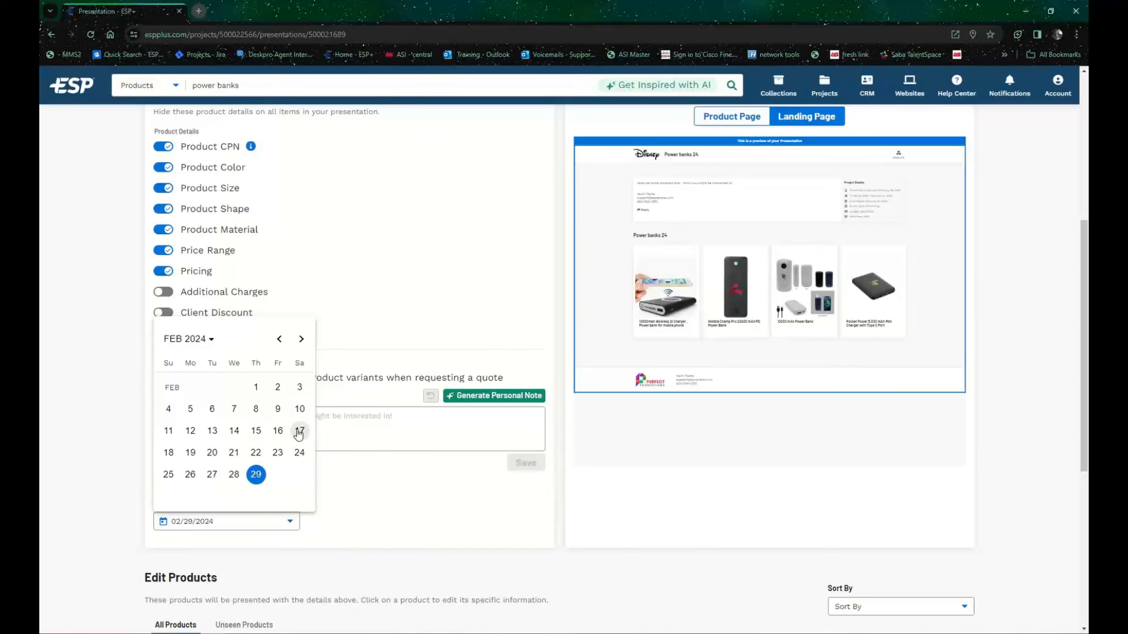
click(169, 453)
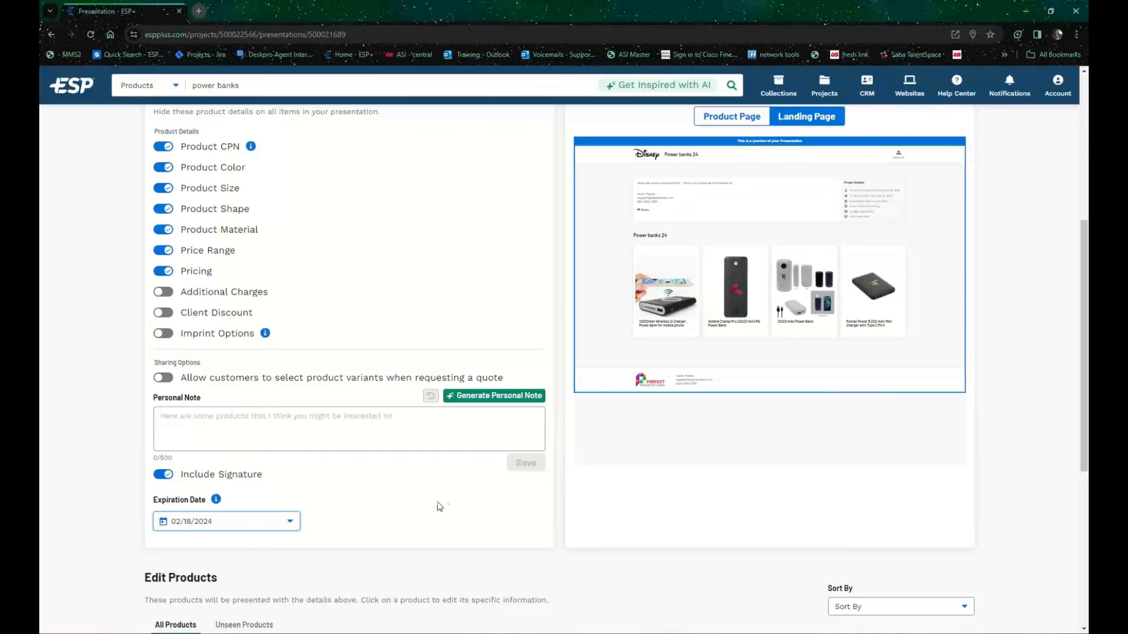
Step: Show the available sort orders for the presentation's products and close the list without choosing one
scroll(385, 495, down, 3)
scroll(385, 495, down, 3)
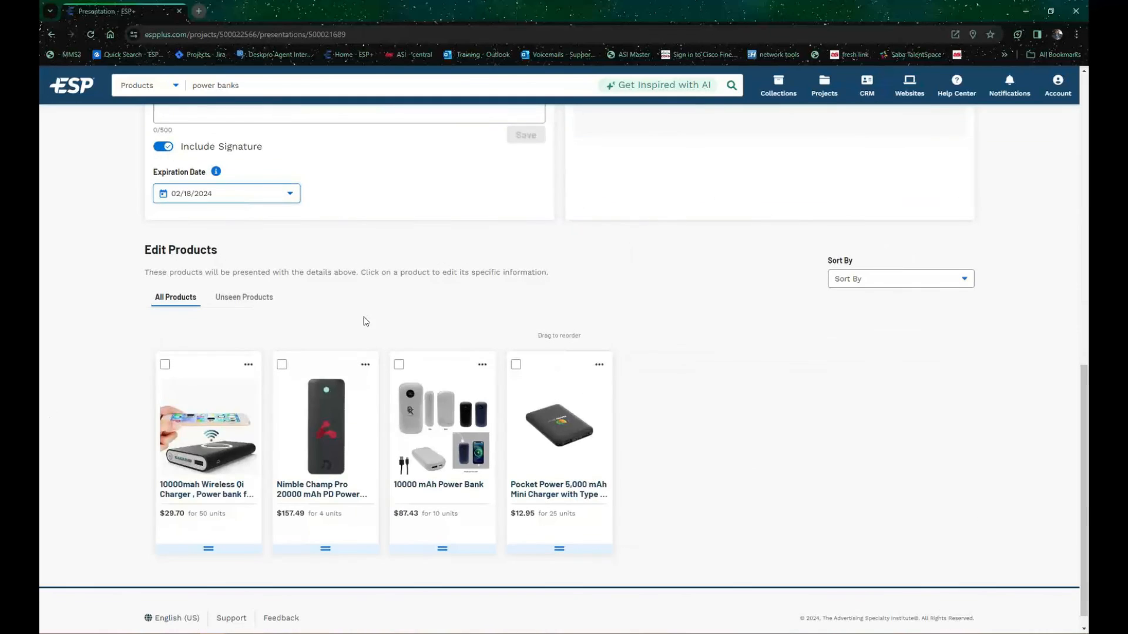
click(884, 280)
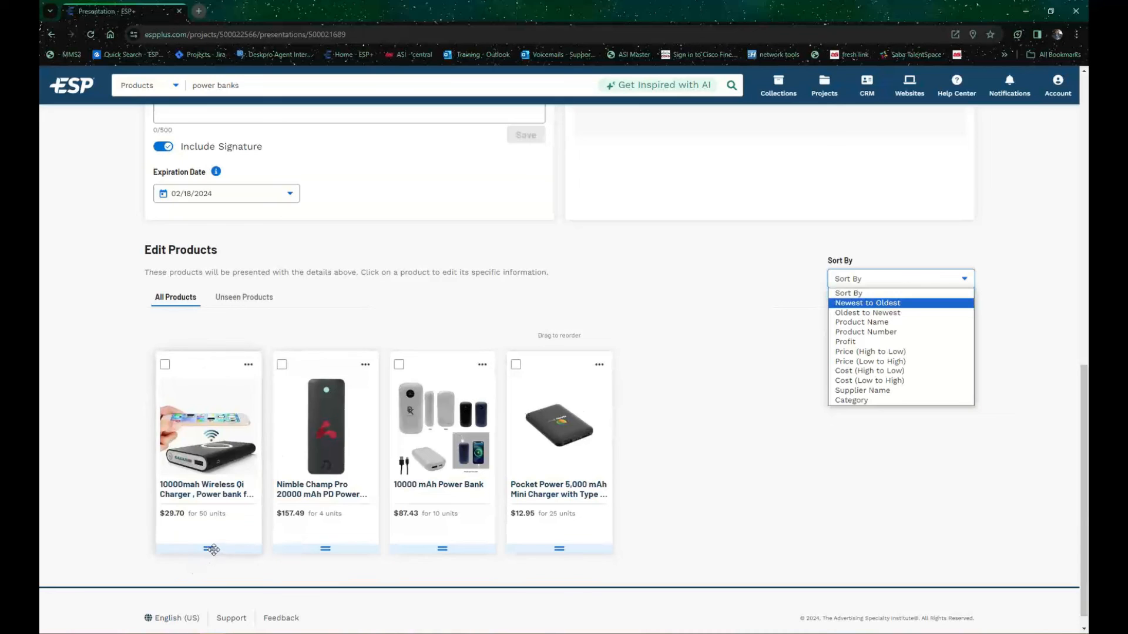
mouse_move(332, 549)
mouse_down()
mouse_move(496, 542)
mouse_move(332, 537)
mouse_up()
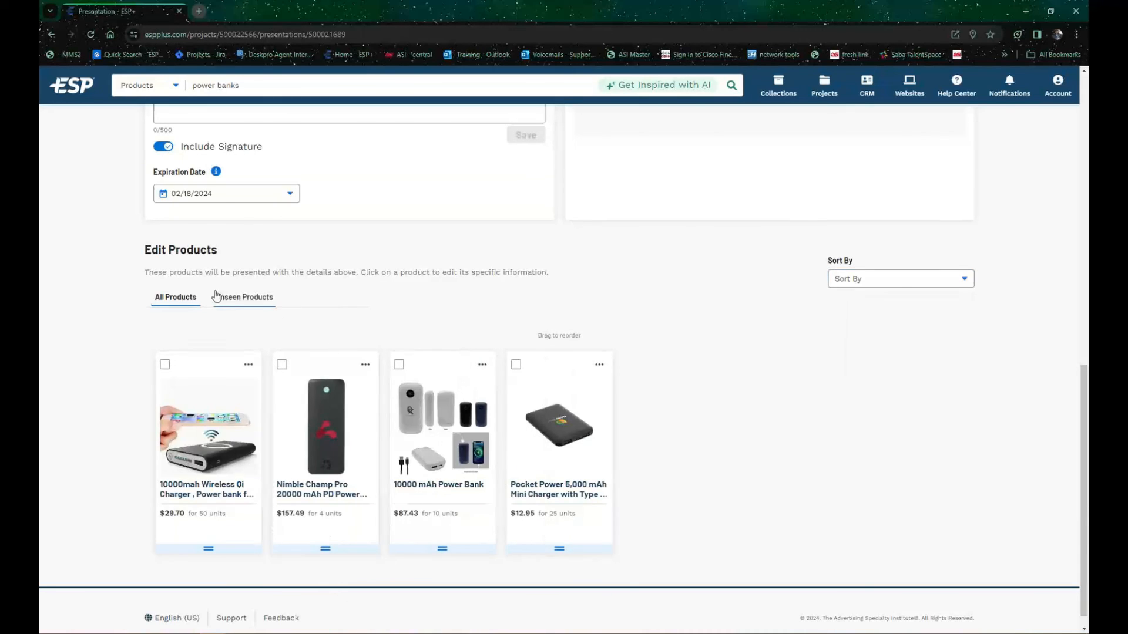
Step: View the presentation's unseen products, return to all products, and look over the presentation page
click(255, 299)
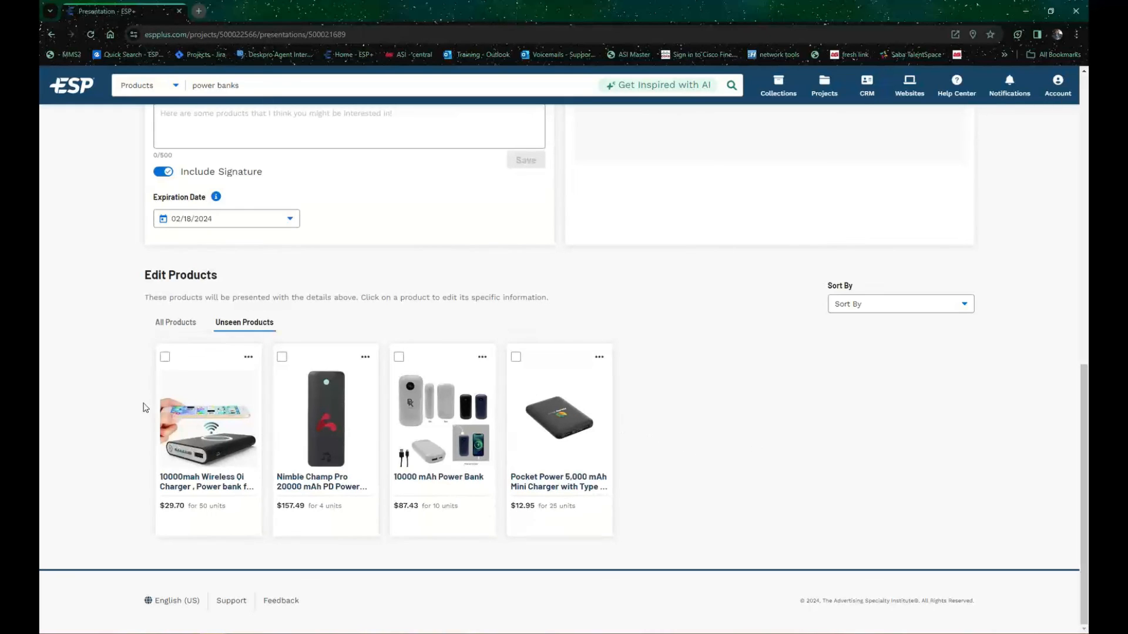
click(172, 330)
scroll(617, 444, up, 8)
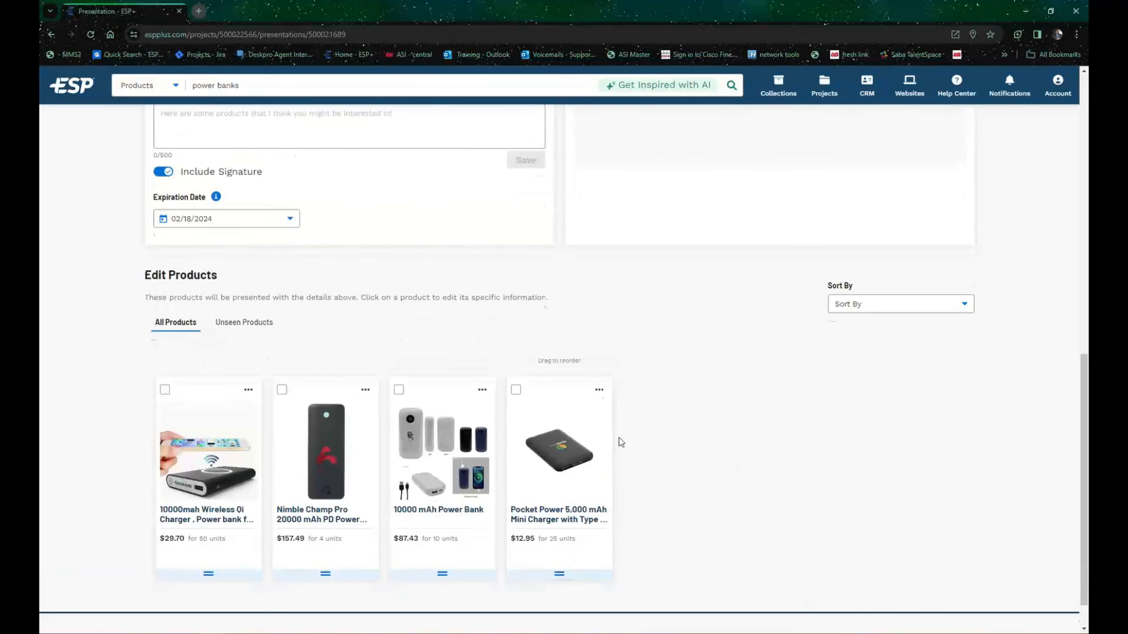
scroll(607, 457, up, 2)
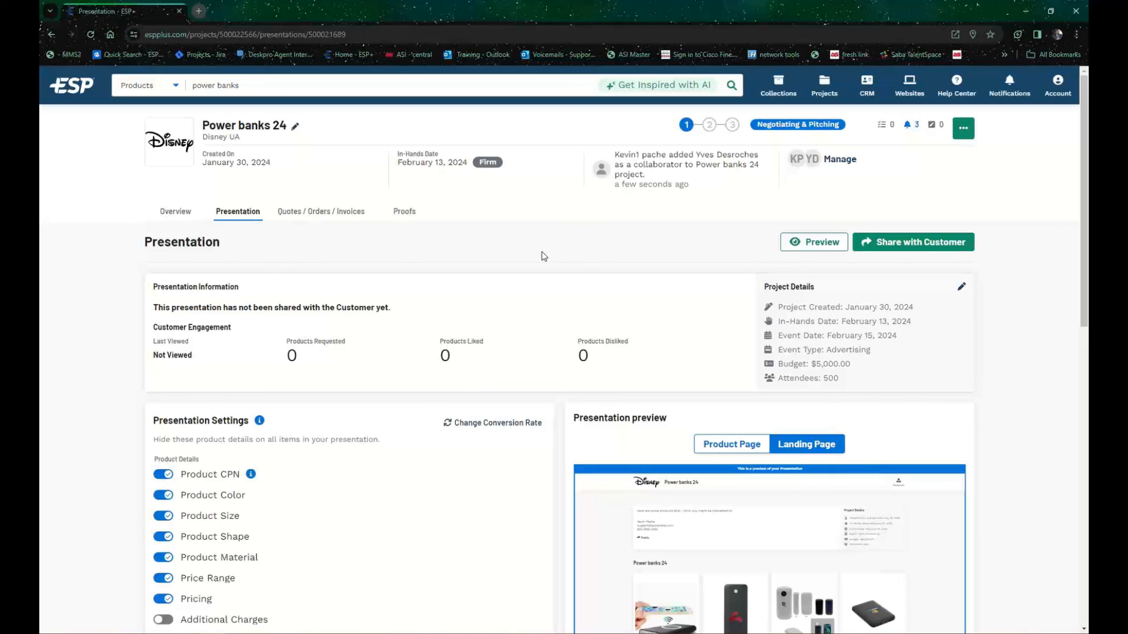
Step: Show the available actions for the 10000mAh wireless Qi charger in the presentation's products and close them without choosing one
scroll(558, 280, down, 2)
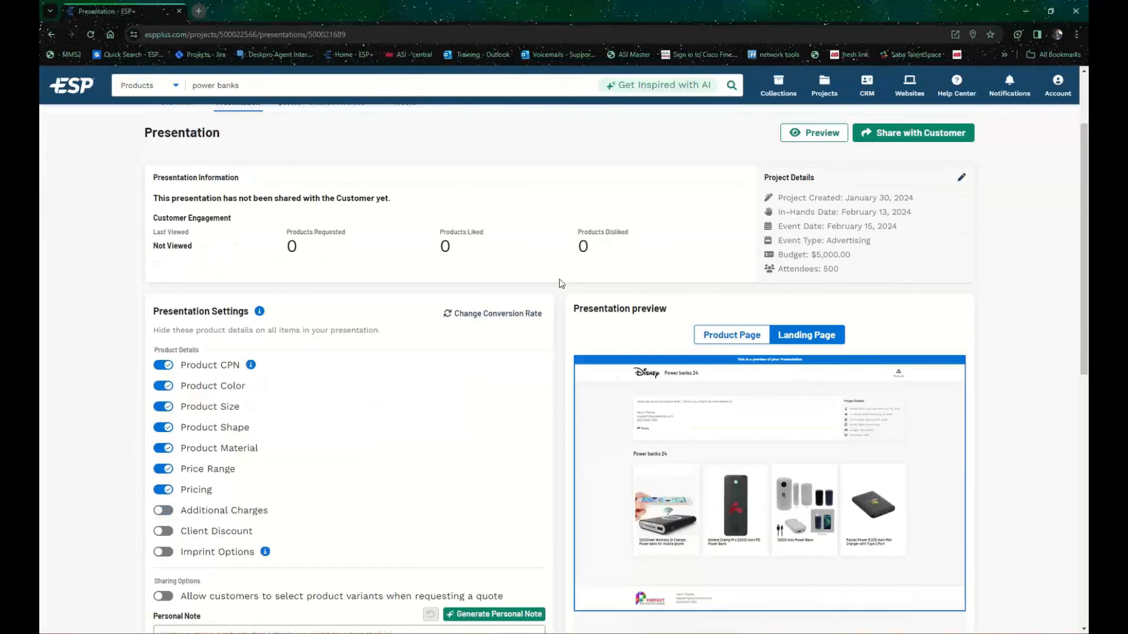
scroll(555, 290, down, 6)
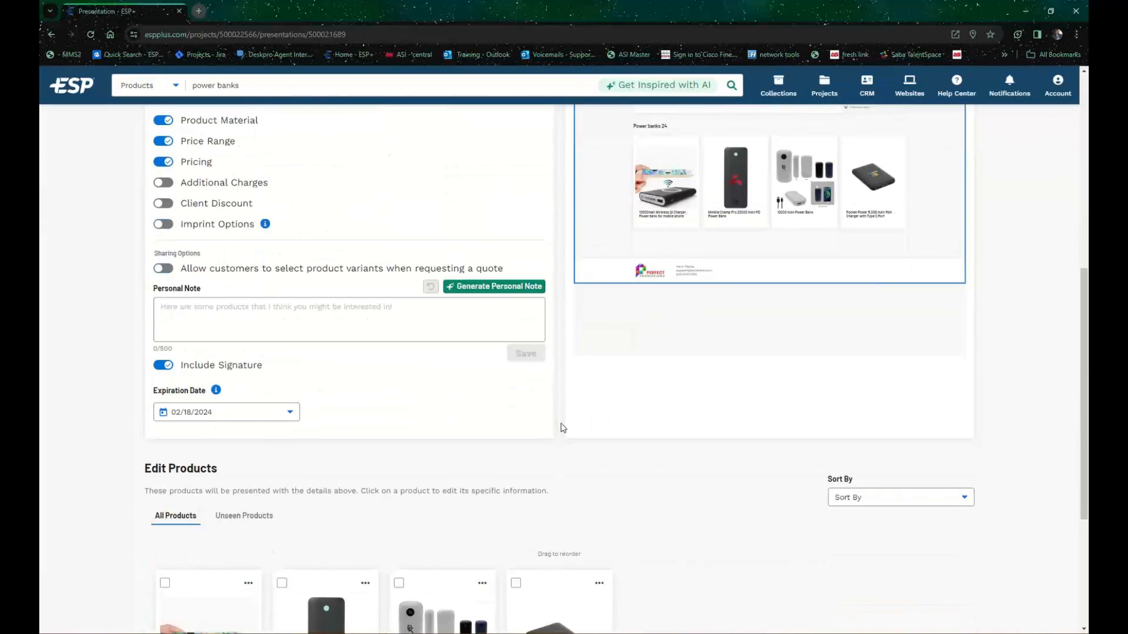
scroll(587, 447, down, 2)
scroll(728, 470, down, 2)
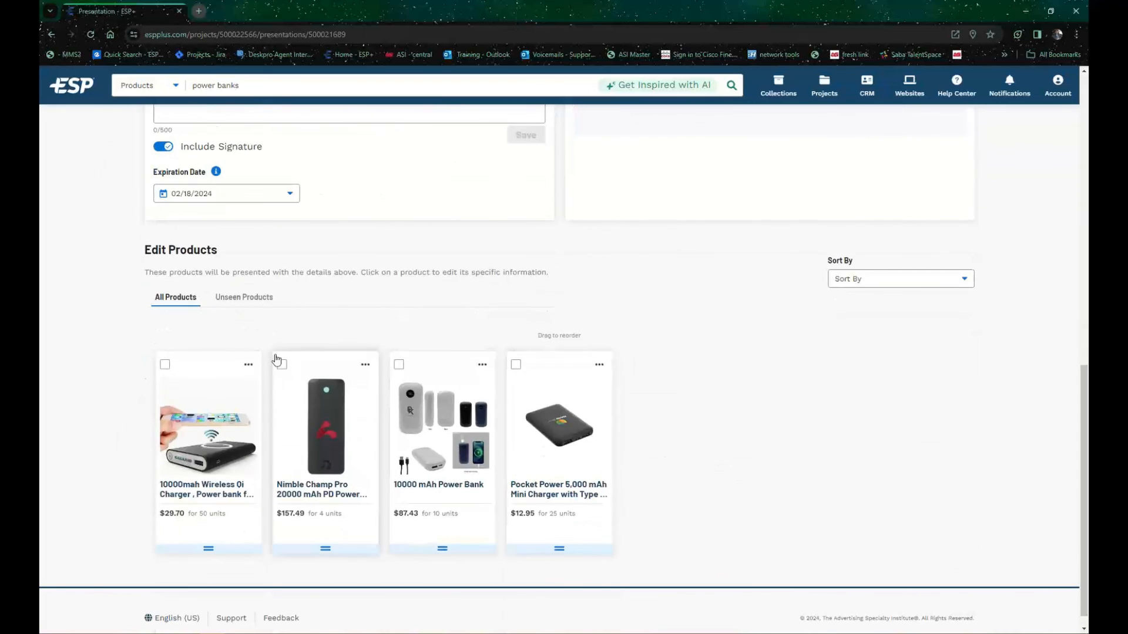
click(248, 365)
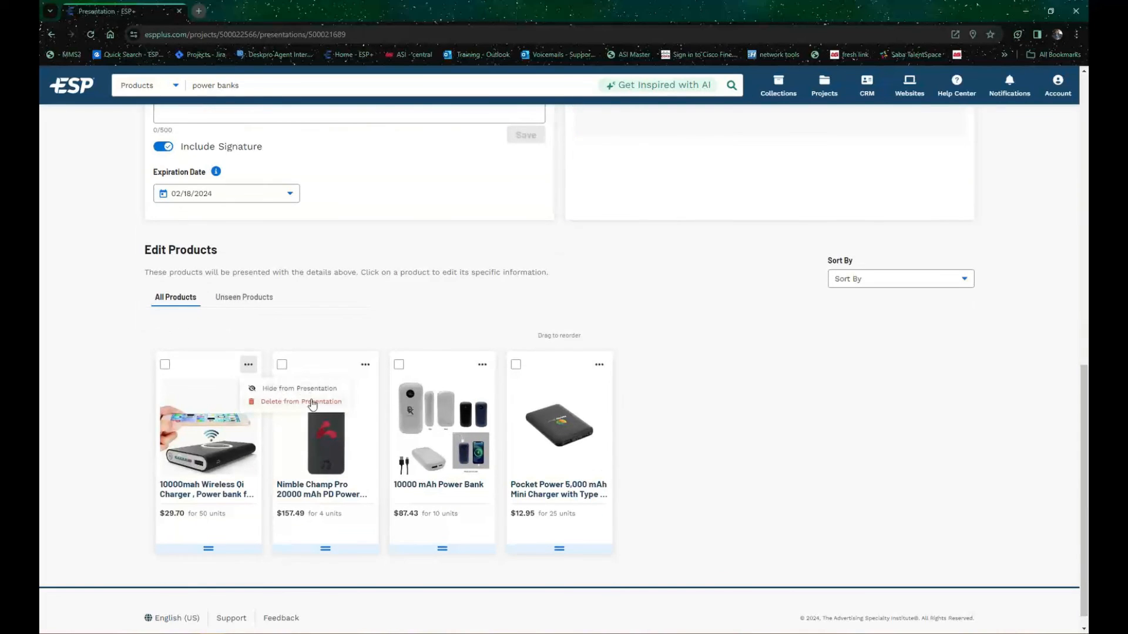
click(108, 413)
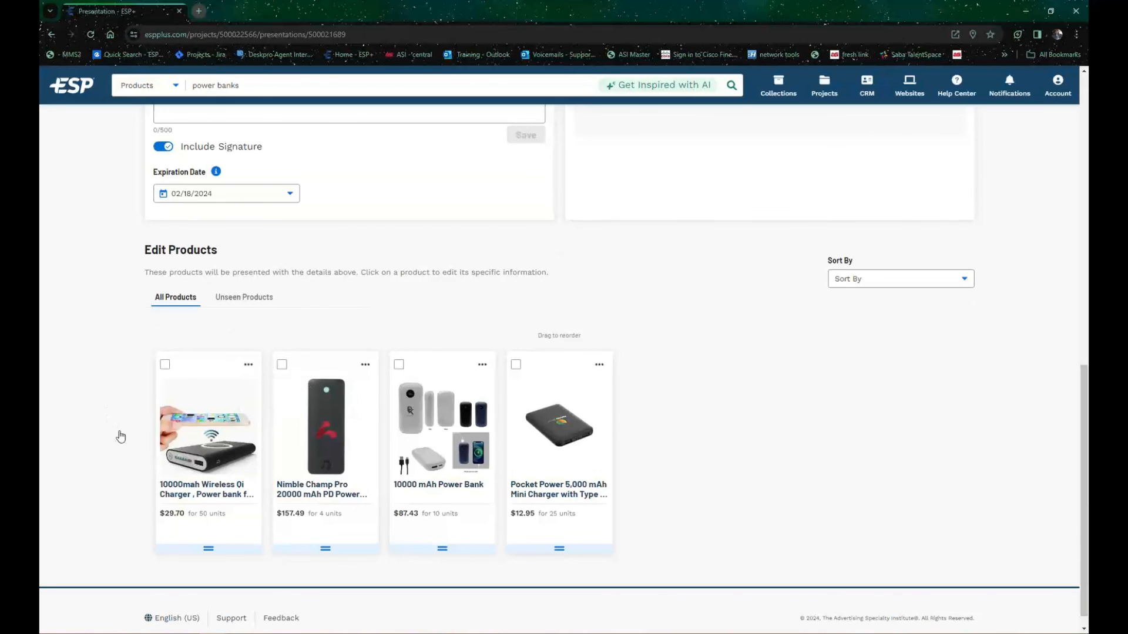
Step: Look through the project's Quotes / Orders / Invoices, Proofs and Overview pages, finishing on Quotes / Orders / Invoices
scroll(385, 363, up, 10)
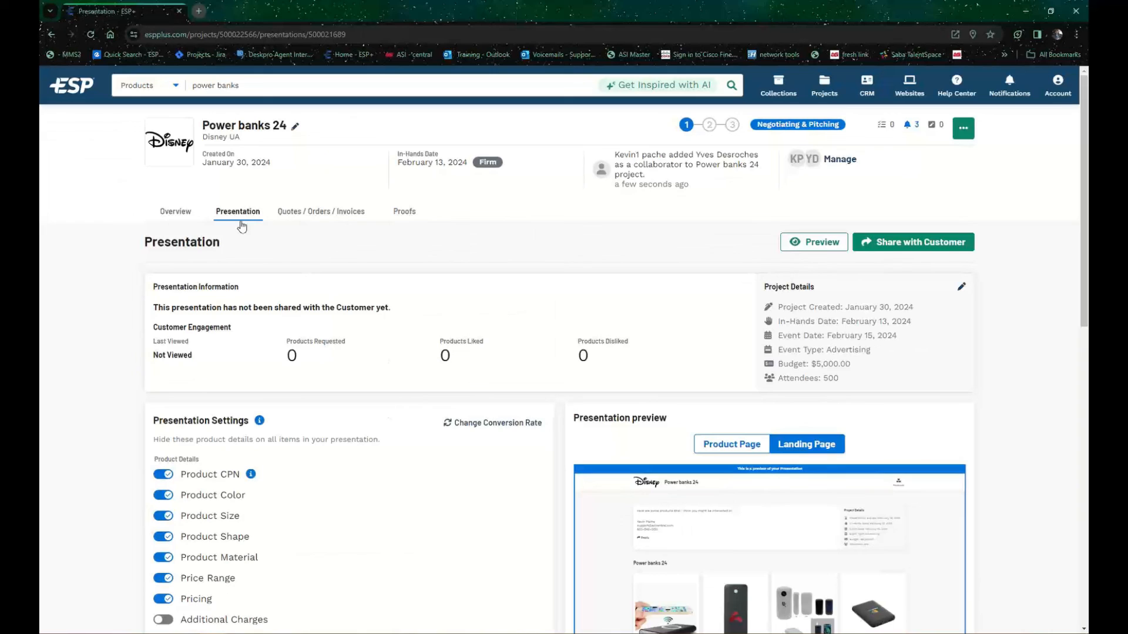
click(316, 215)
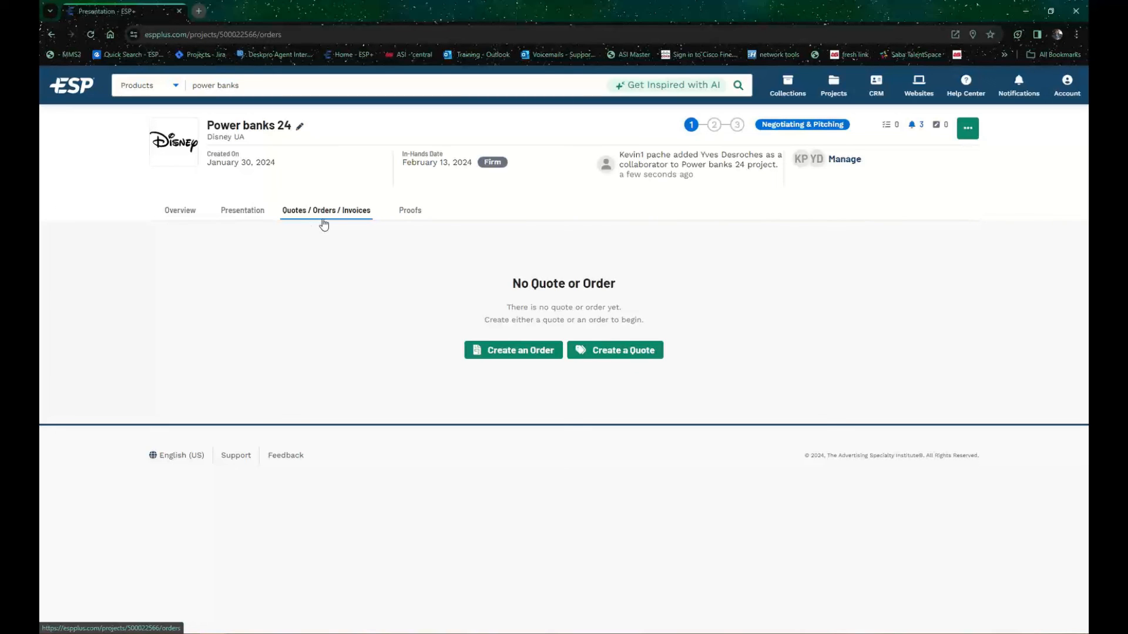
click(409, 211)
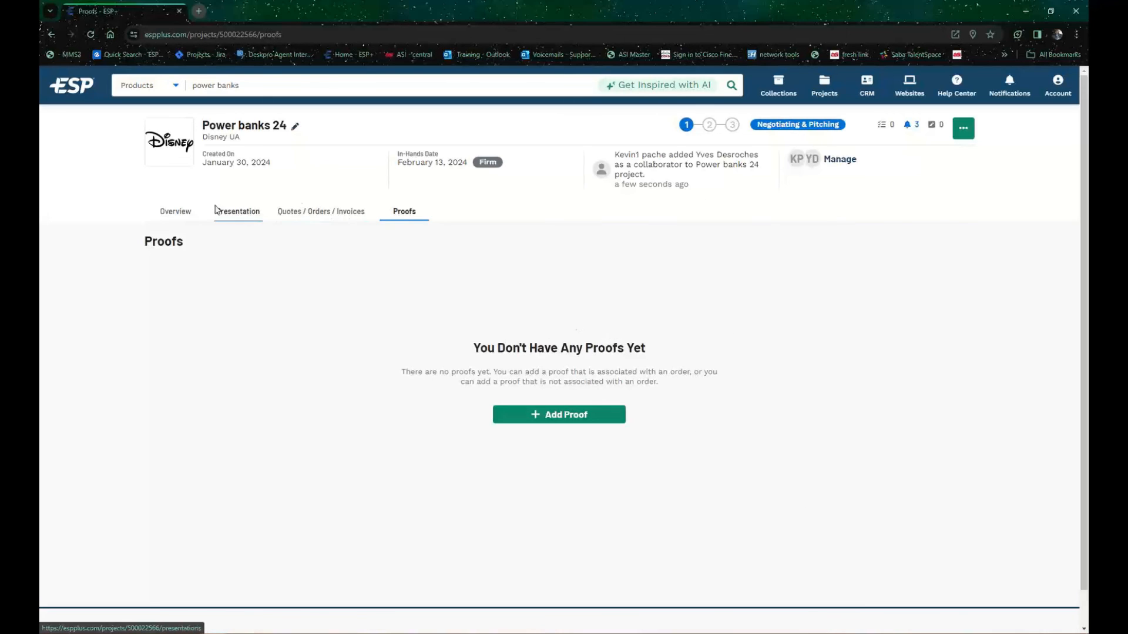
click(184, 212)
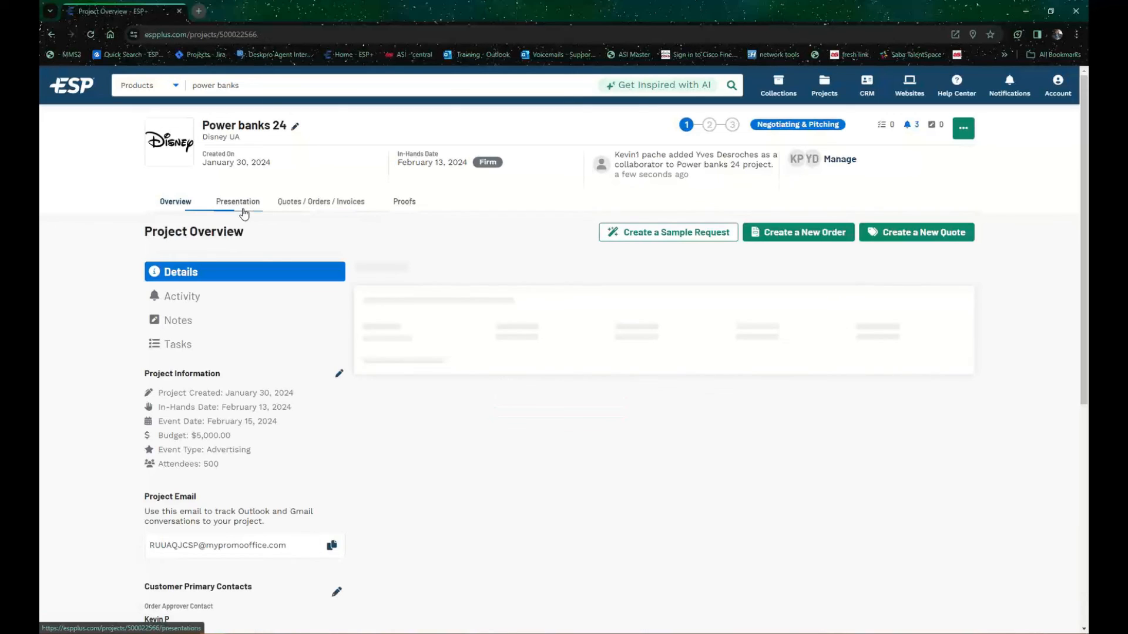
click(321, 211)
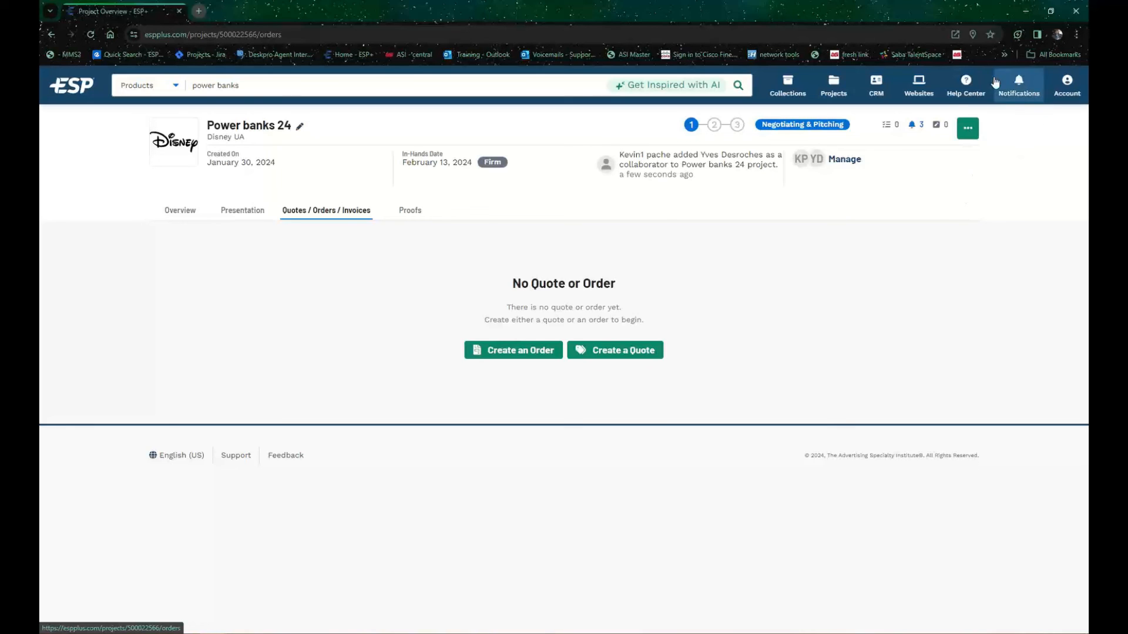
Step: Open the ESP+ Knowledge Base from the Help Center and look over its webinar registration and Knowledge Nuggets sections
click(966, 87)
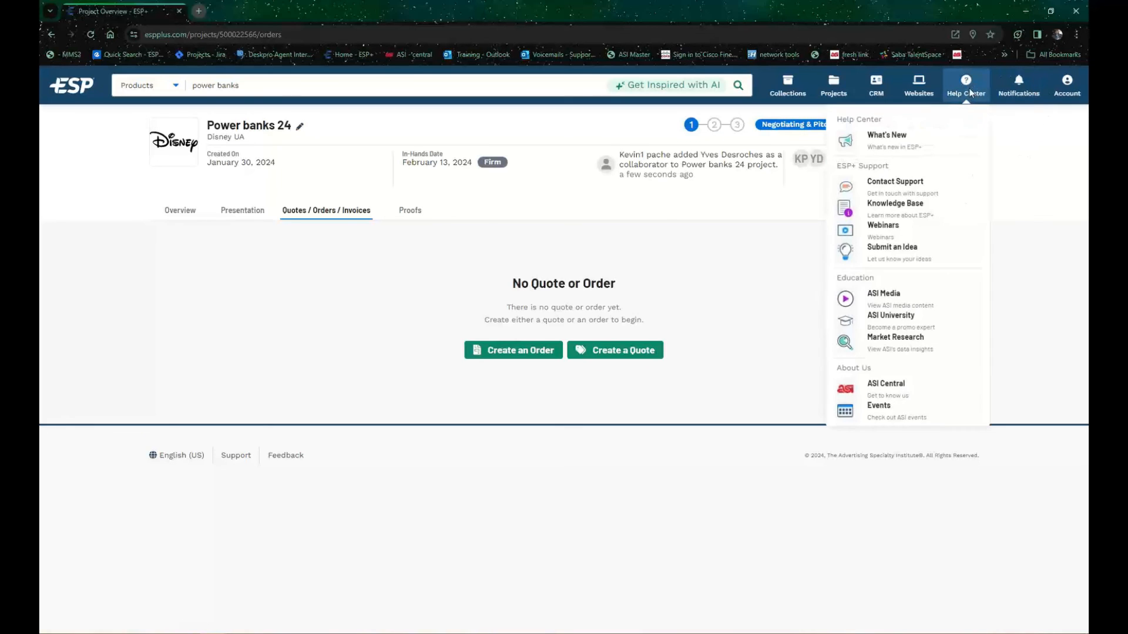
click(905, 206)
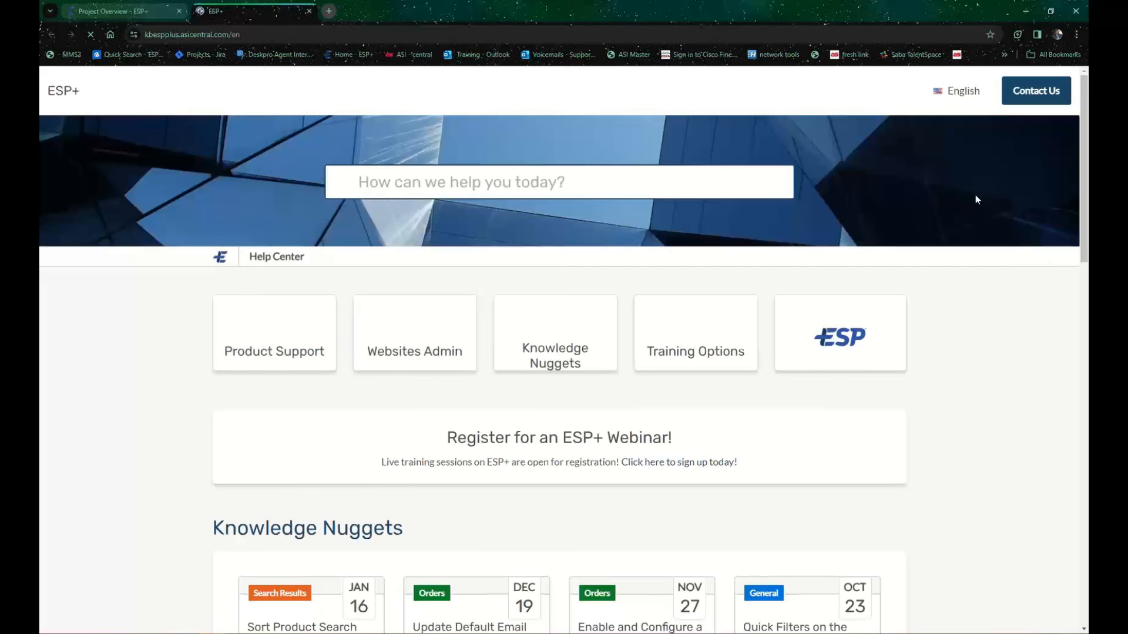
scroll(651, 411, down, 2)
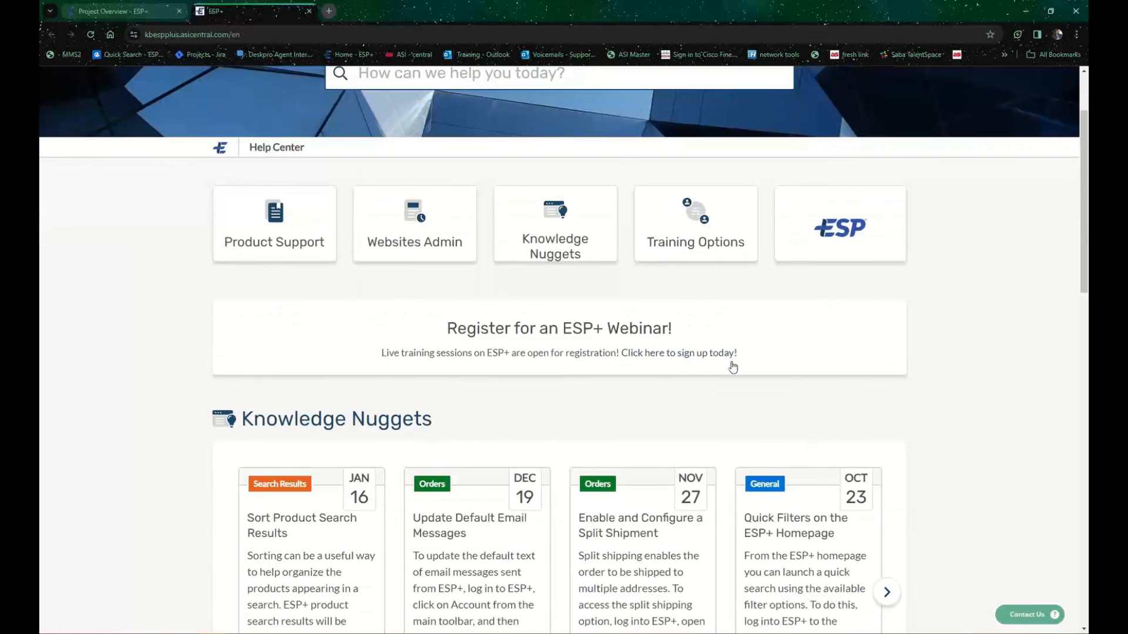